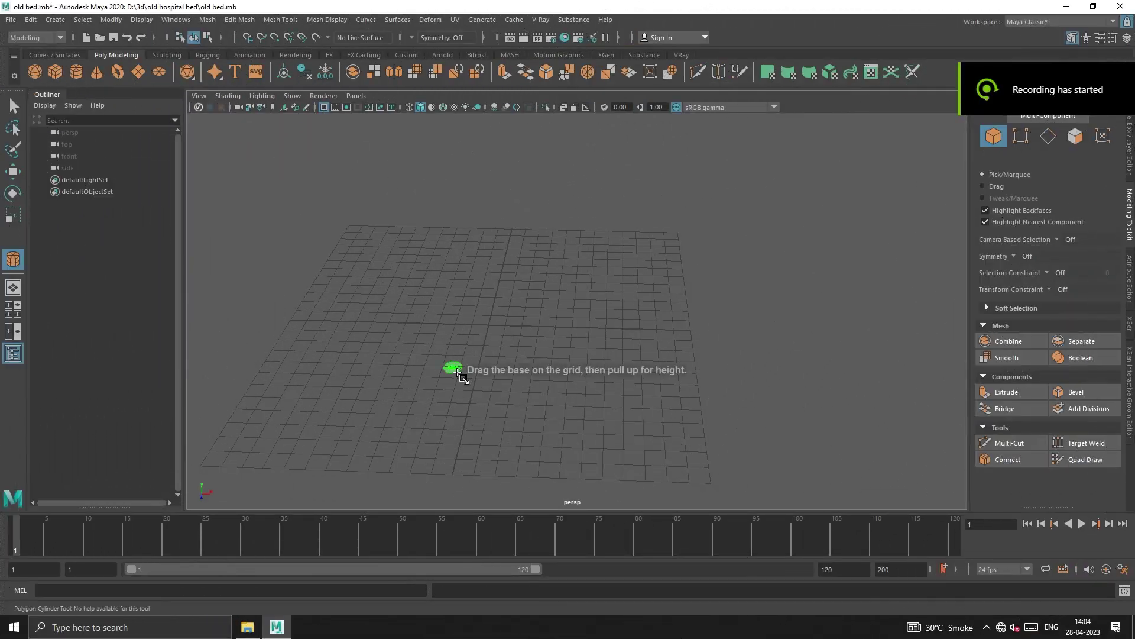
# Draw a polygon cylinder on the grid and give it 15 axis subdivisions.
pyautogui.moveTo(451, 370)
pyautogui.mouseDown()
pyautogui.moveTo(449, 285)
pyautogui.moveTo(490, 322)
pyautogui.mouseUp()
pyautogui.press('w')
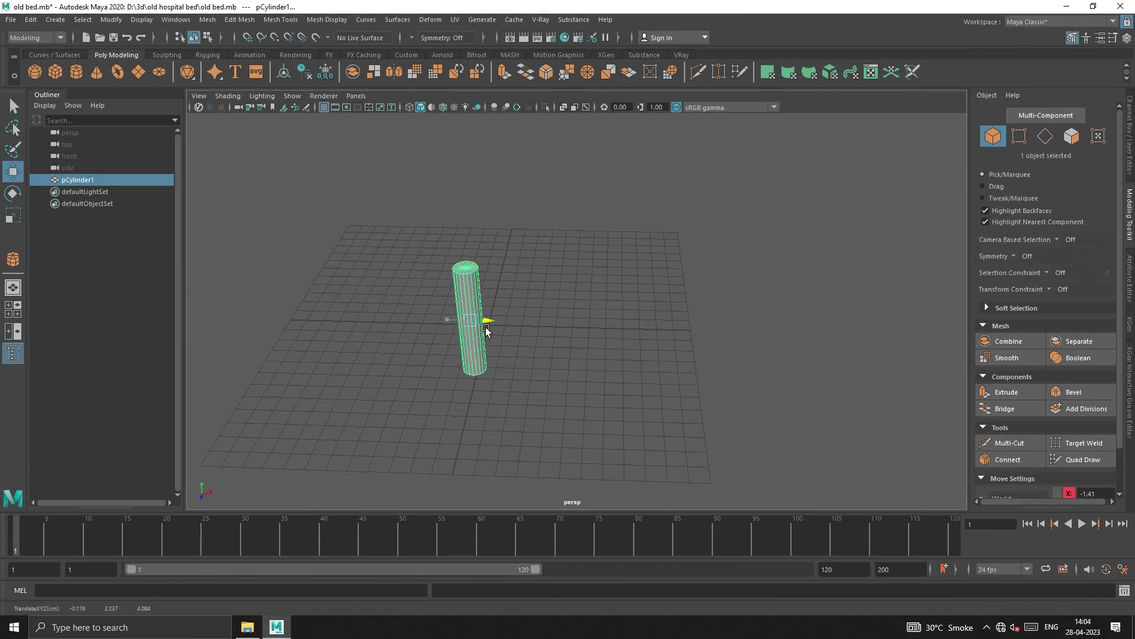
pyautogui.hotkey('ctrl', 'a')
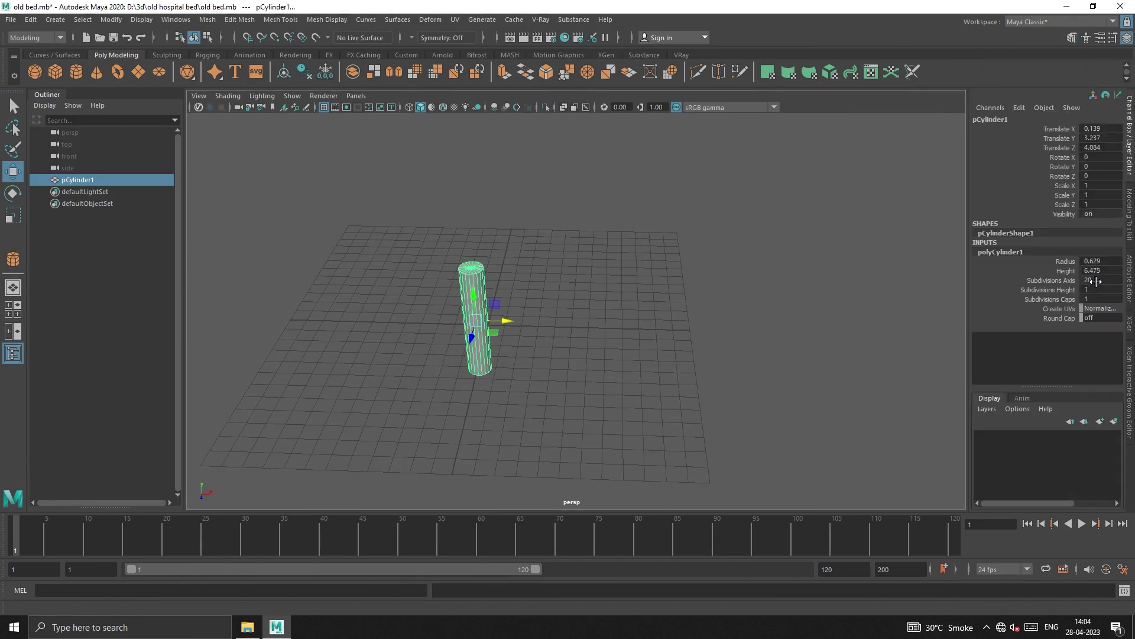
pyautogui.write('5')
pyautogui.press('Return')
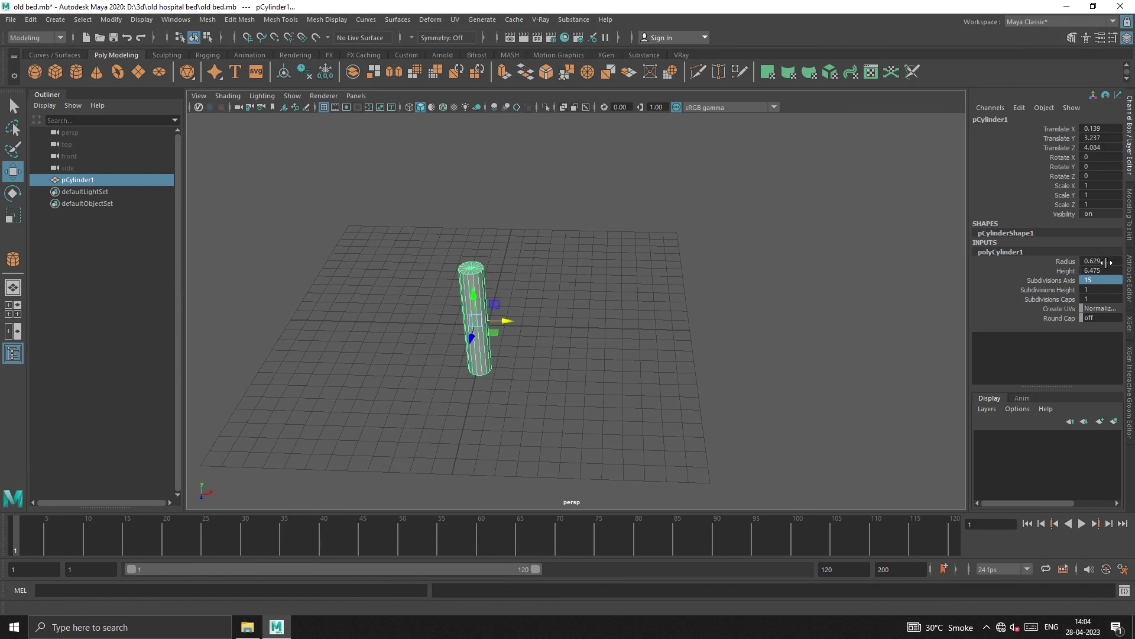
# Thin the cylinder to a 0.12 radius and move it along X to 9.644.
pyautogui.click(1103, 261)
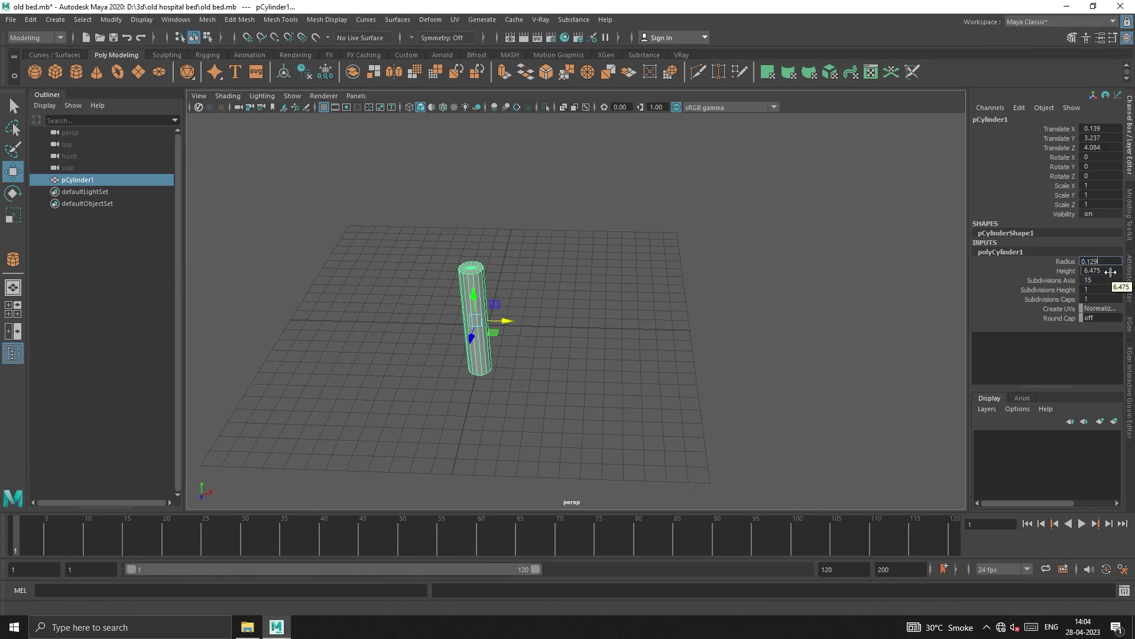
pyautogui.press('Return')
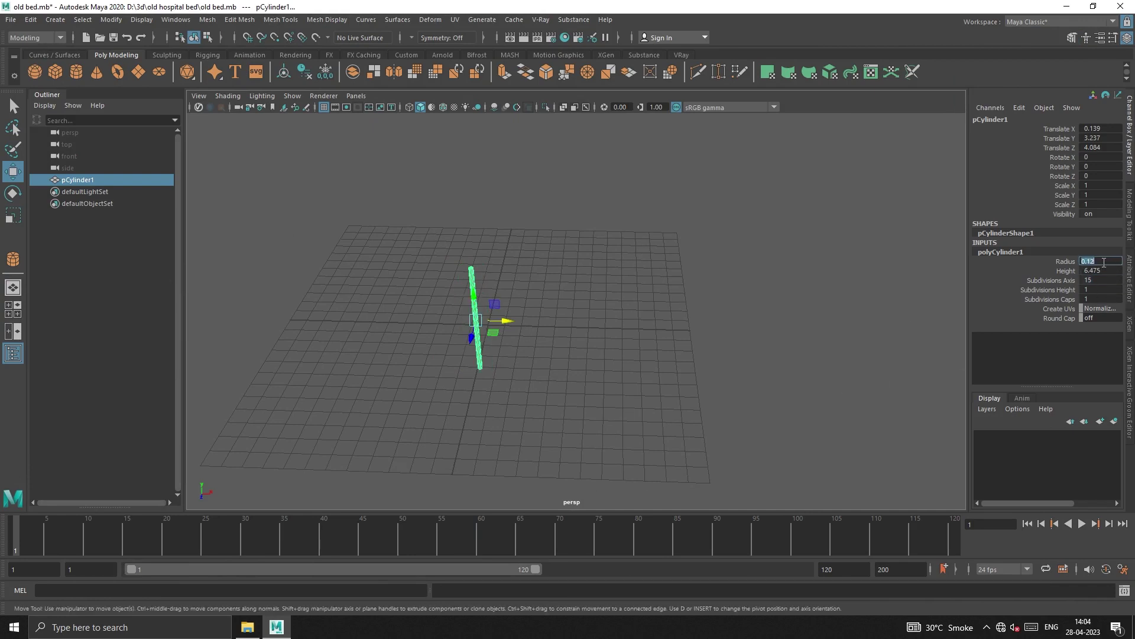
pyautogui.write('0.2')
pyautogui.press('Return')
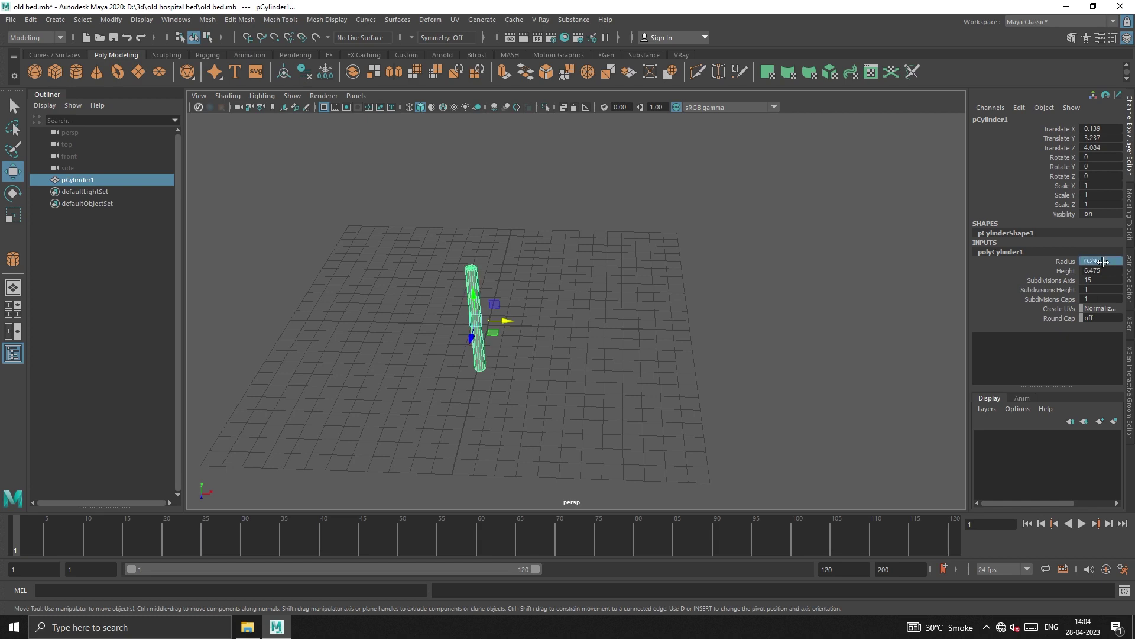
pyautogui.click(520, 371)
pyautogui.click(476, 320)
pyautogui.moveTo(506, 320)
pyautogui.mouseDown()
pyautogui.moveTo(561, 338)
pyautogui.moveTo(542, 335)
pyautogui.mouseUp()
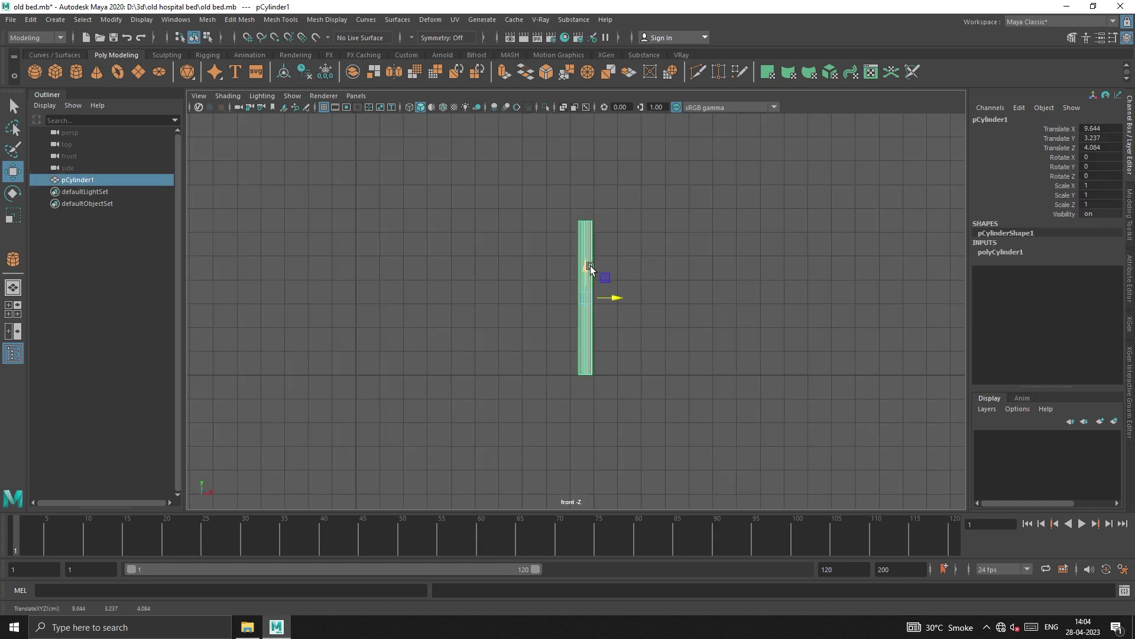
# Scale the cylinder down in Y to shorten it.
pyautogui.press('r')
pyautogui.moveTo(588, 261); pyautogui.dragTo(589, 295)
pyautogui.press('w')
pyautogui.click(578, 274)
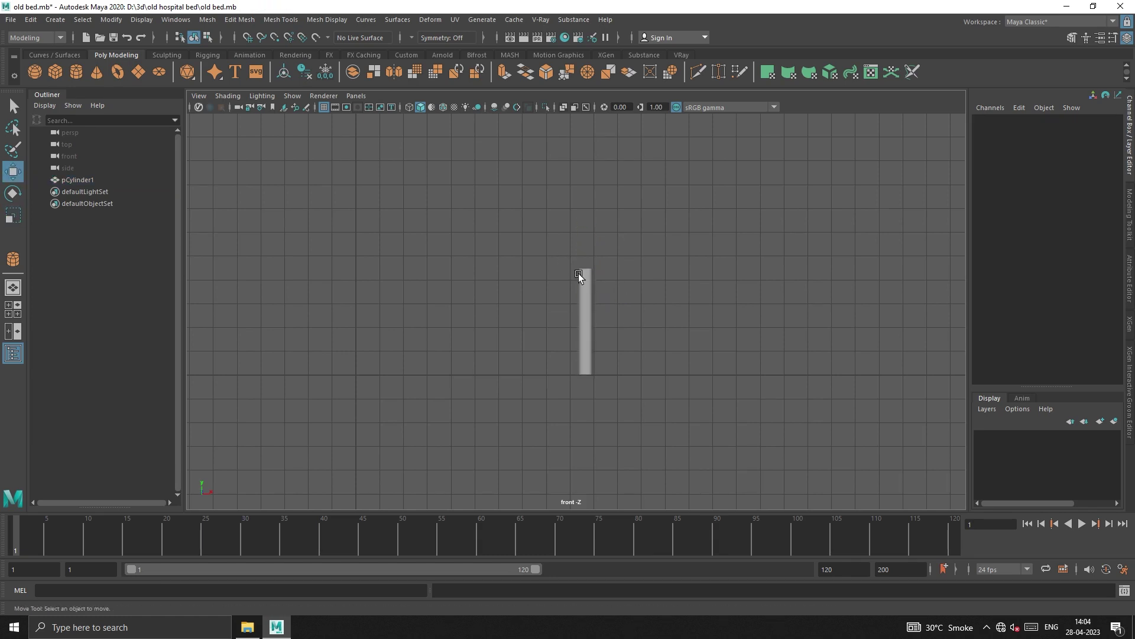
# Extrude the top face twice upward, rotating each new section to start the bend.
pyautogui.moveTo(588, 278); pyautogui.dragTo(586, 267, button='right')
pyautogui.click(585, 269)
pyautogui.hotkey('ctrl', 'e')
pyautogui.moveTo(585, 248)
pyautogui.mouseDown()
pyautogui.moveTo(602, 219)
pyautogui.moveTo(602, 244)
pyautogui.mouseUp()
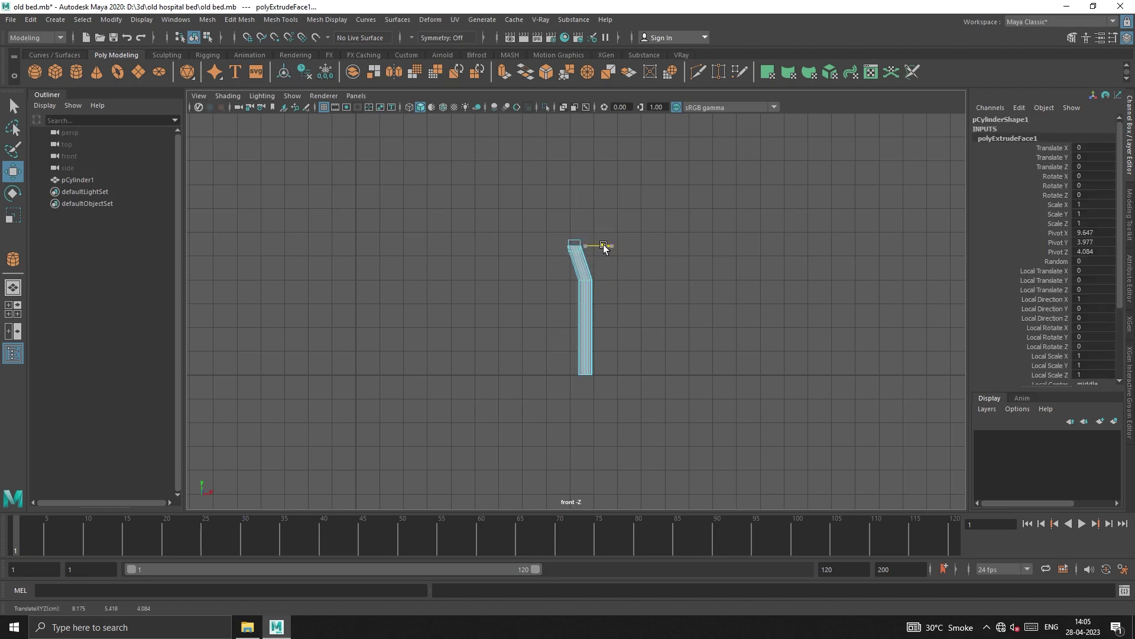
pyautogui.press('e')
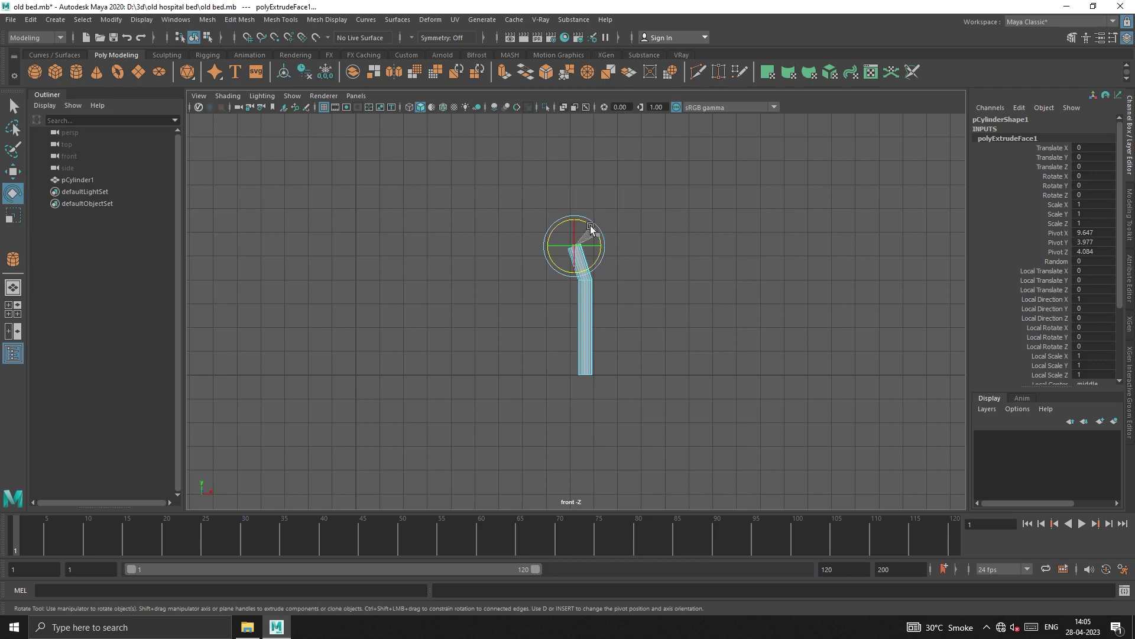
pyautogui.press('w')
pyautogui.hotkey('ctrl', 'e')
pyautogui.moveTo(576, 216)
pyautogui.mouseDown()
pyautogui.moveTo(574, 190)
pyautogui.moveTo(585, 225)
pyautogui.moveTo(566, 203)
pyautogui.moveTo(550, 206)
pyautogui.moveTo(572, 222)
pyautogui.mouseUp()
pyautogui.press('e')
pyautogui.press('w')
# Extrude a third section and pull it out horizontally to the left.
pyautogui.hotkey('ctrl', 'e')
pyautogui.press('e')
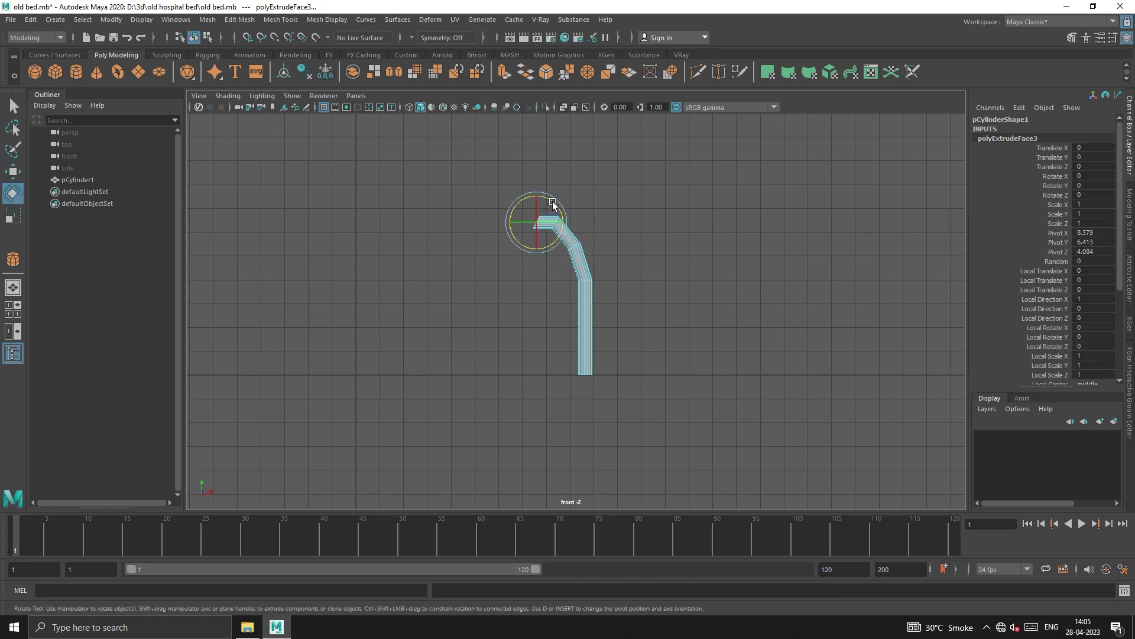
pyautogui.press('w')
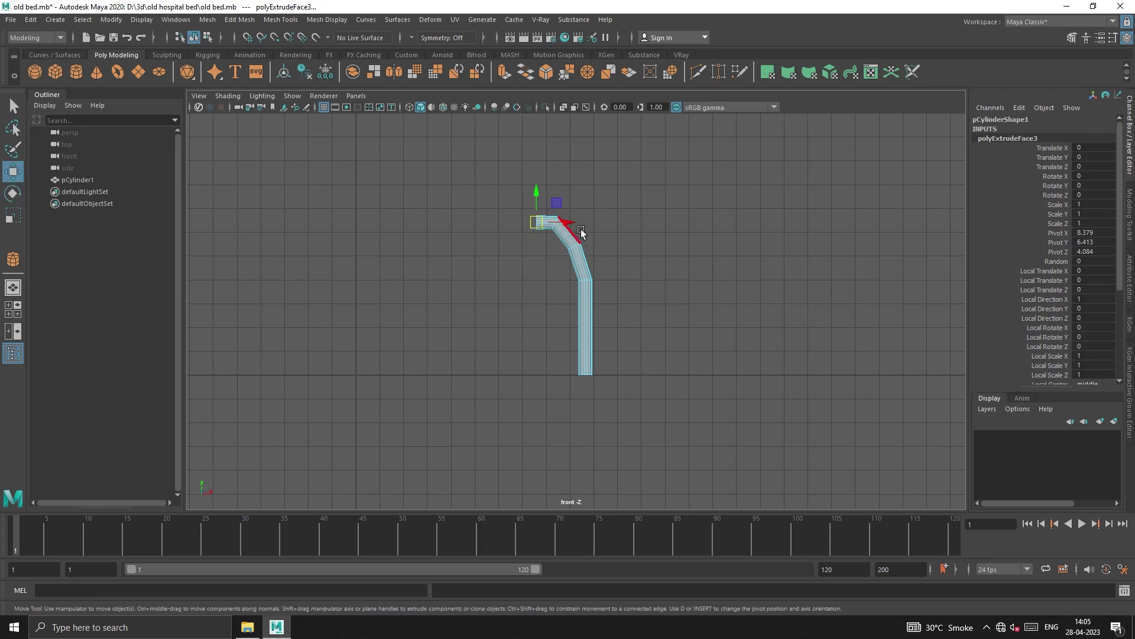
pyautogui.moveTo(569, 227); pyautogui.dragTo(554, 225)
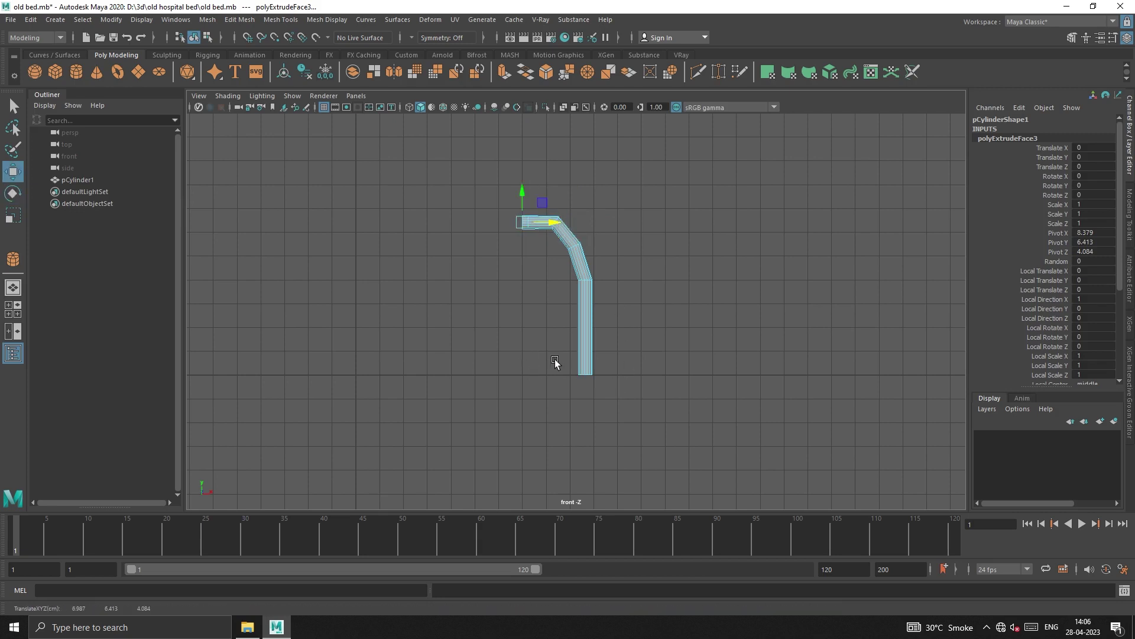
pyautogui.scroll(2, 555, 248)
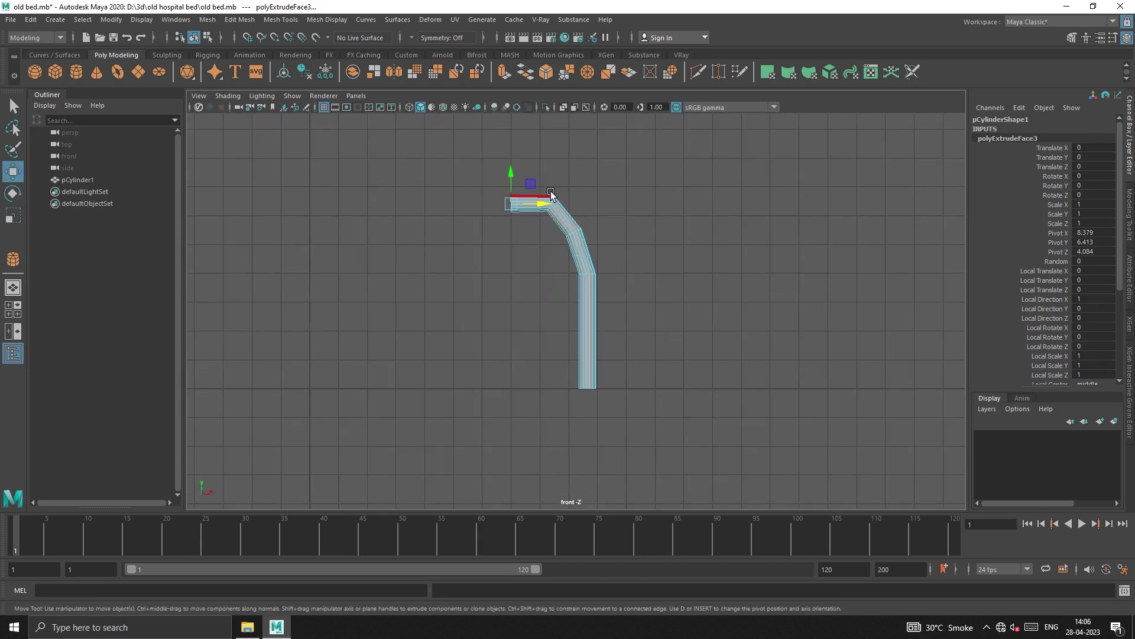
pyautogui.scroll(3, 550, 149)
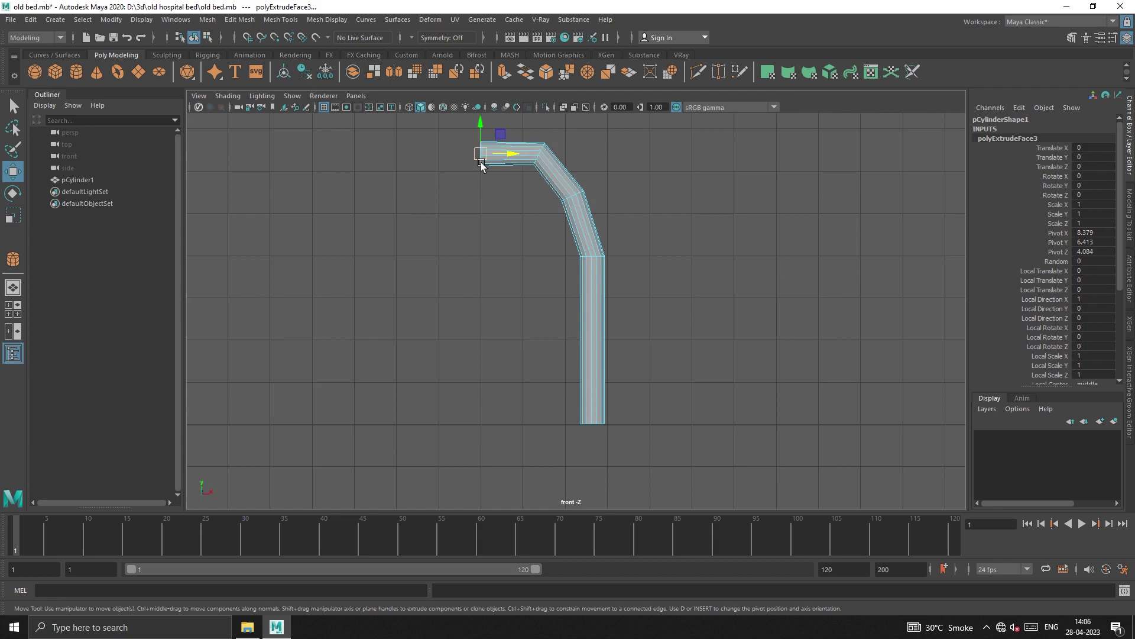
pyautogui.press('f')
pyautogui.scroll(-5, 592, 308)
pyautogui.scroll(-2, 592, 311)
pyautogui.scroll(-1, 586, 312)
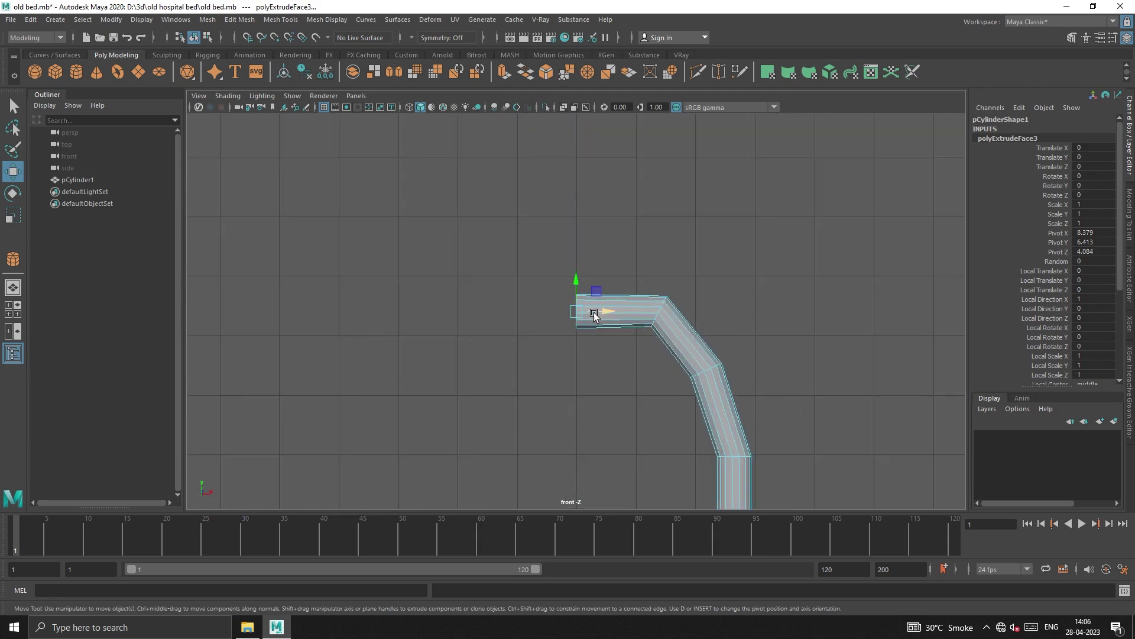
# Slightly scale down the vertices at the tube's bend corner.
pyautogui.press('r')
pyautogui.press('w')
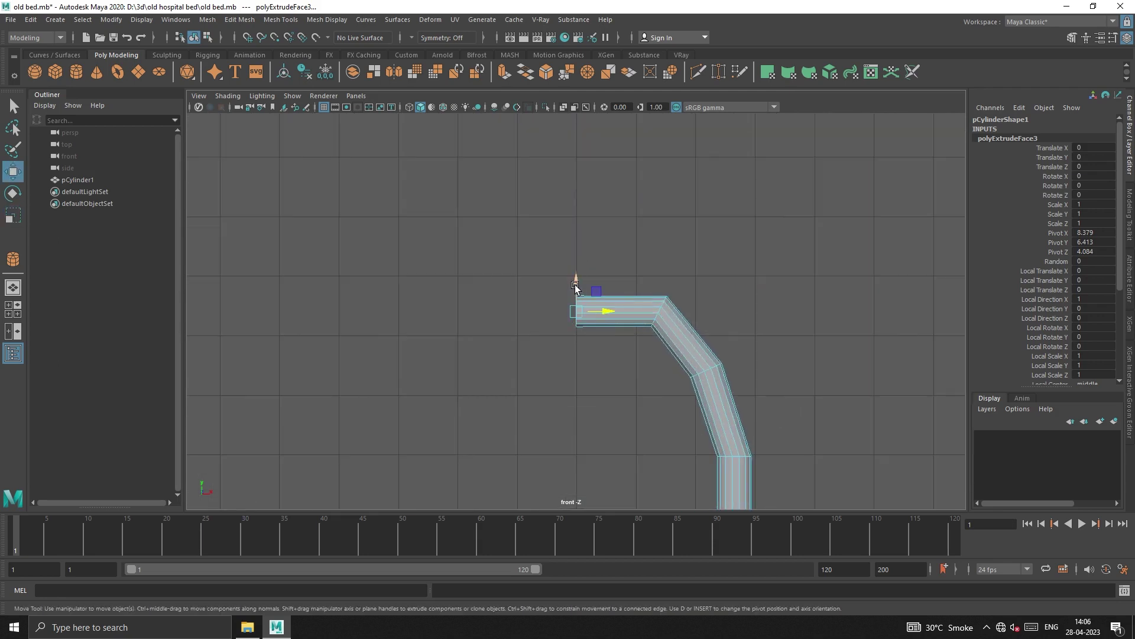
pyautogui.moveTo(669, 319); pyautogui.dragTo(616, 317, button='right')
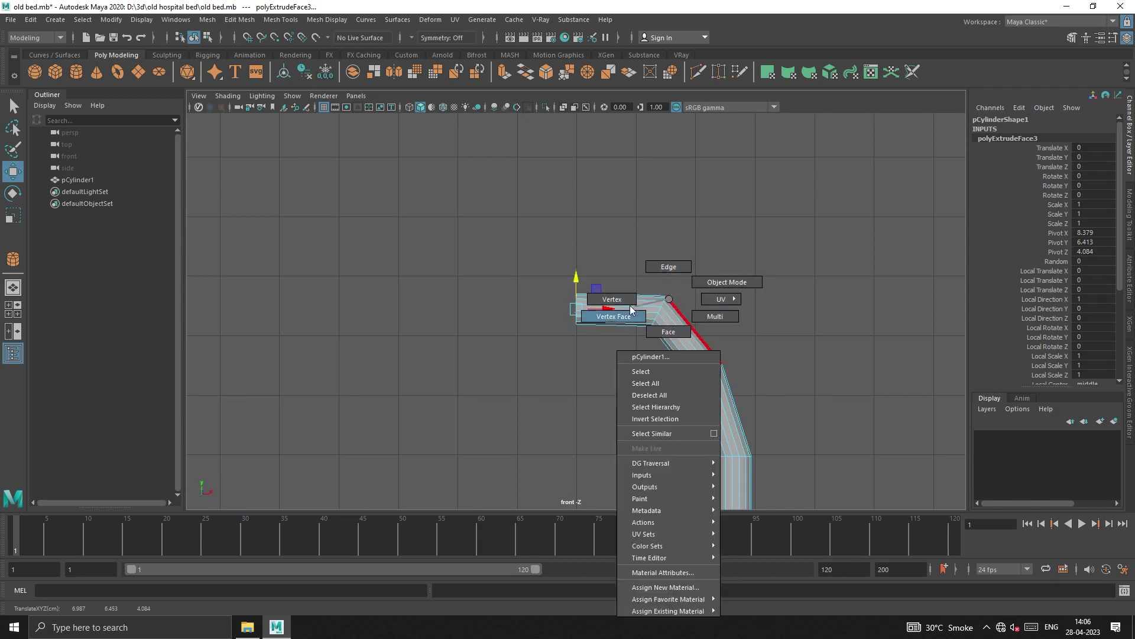
pyautogui.moveTo(653, 276)
pyautogui.mouseDown()
pyautogui.moveTo(661, 339)
pyautogui.moveTo(660, 312)
pyautogui.mouseUp()
pyautogui.press('r')
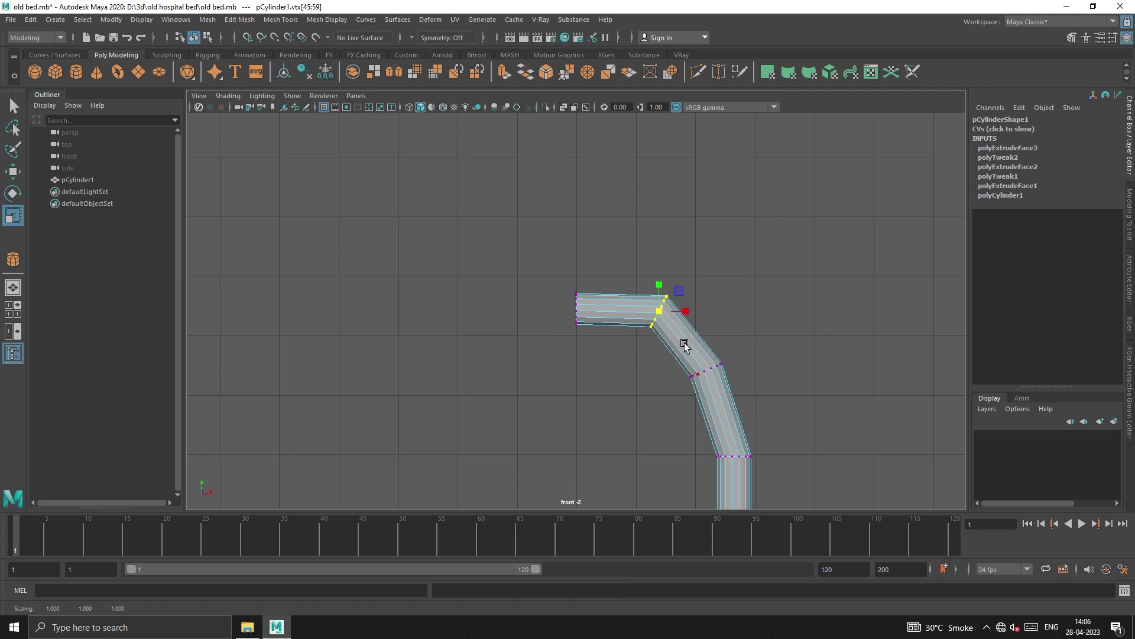
# Bevel the edge at the upper bend of the tube.
pyautogui.moveTo(668, 317); pyautogui.dragTo(669, 284, button='right')
pyautogui.scroll(2, 681, 342)
pyautogui.scroll(1, 689, 338)
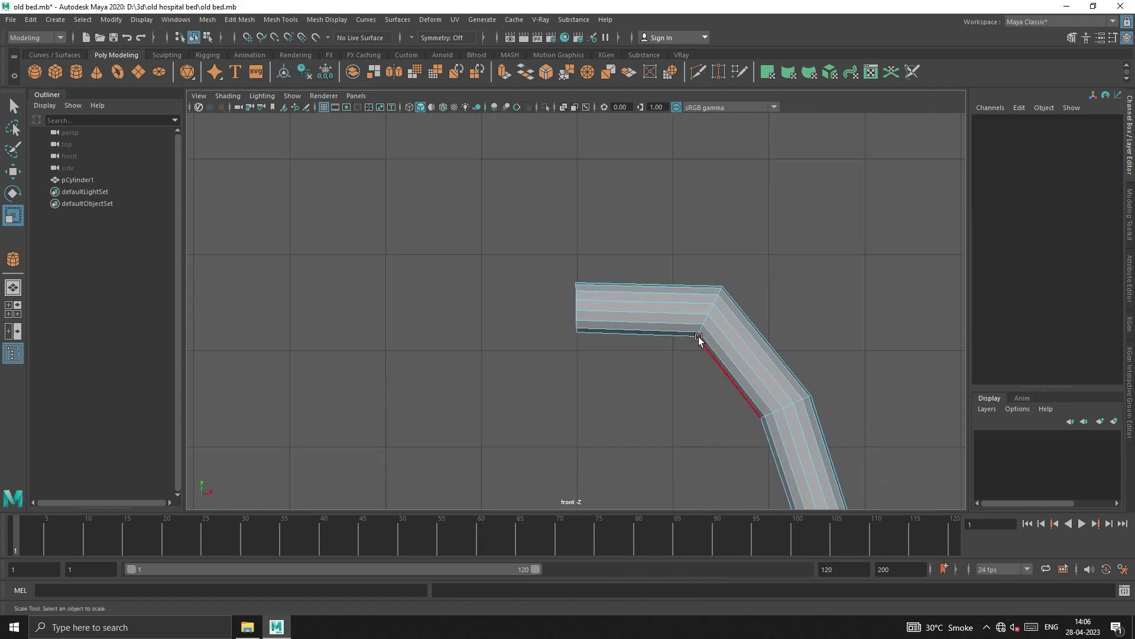
pyautogui.scroll(1, 733, 340)
pyautogui.click(727, 337)
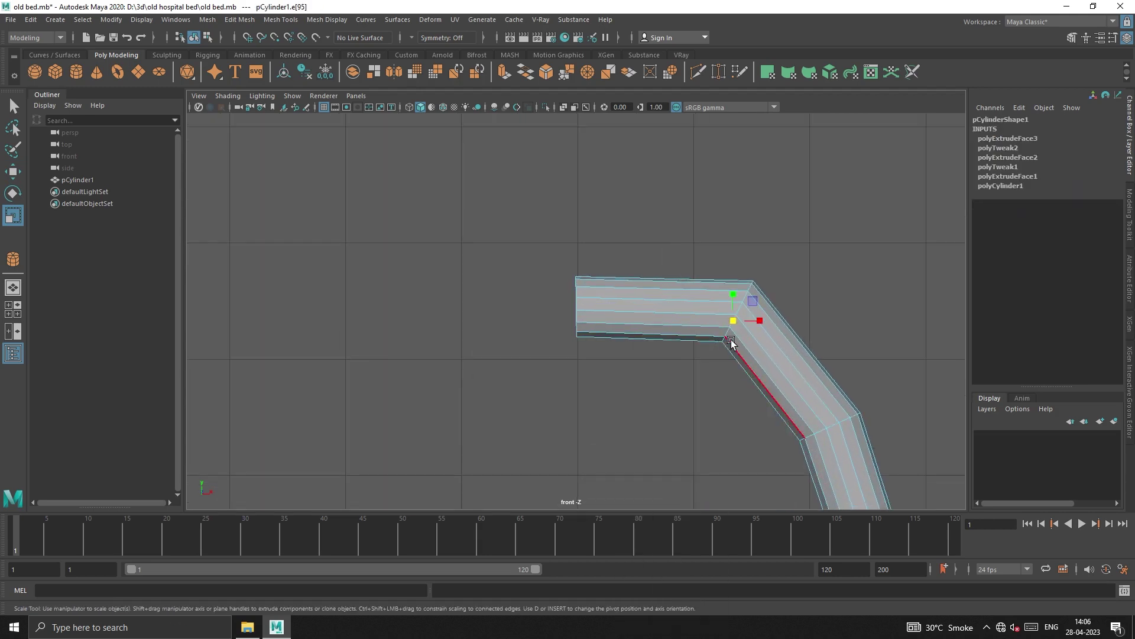
pyautogui.press('w')
pyautogui.click(734, 323)
pyautogui.moveTo(717, 405)
pyautogui.keyDown('alt'); pyautogui.mouseDown(button='middle')
pyautogui.moveTo(430, 358)
pyautogui.moveTo(469, 335)
pyautogui.mouseUp(button='middle'); pyautogui.keyUp('alt')
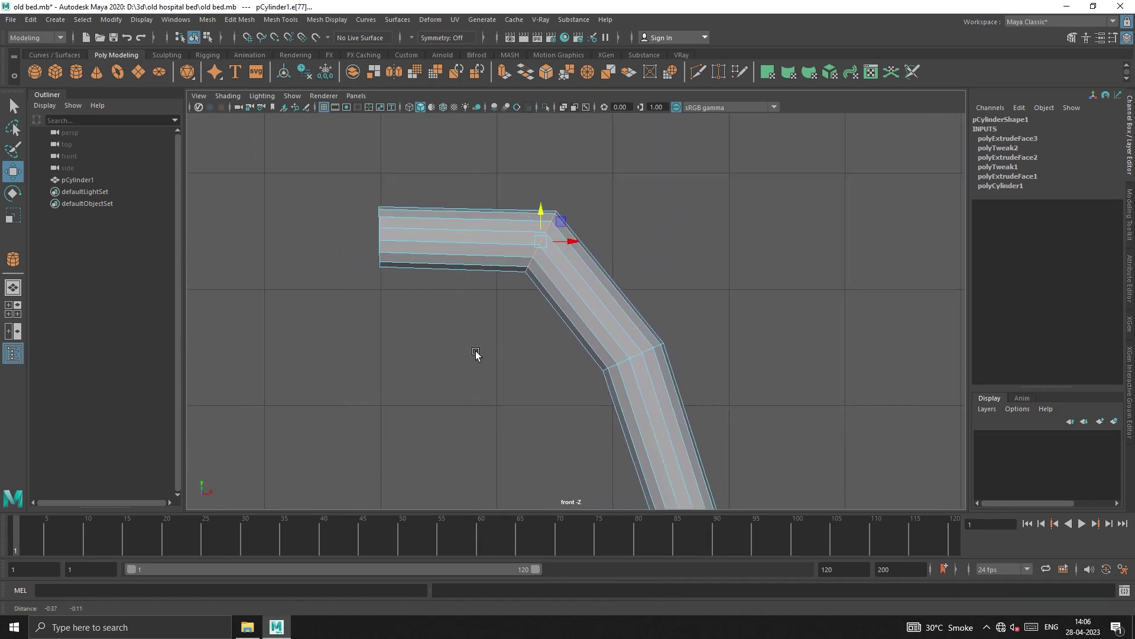
pyautogui.click(1129, 214)
pyautogui.click(1072, 393)
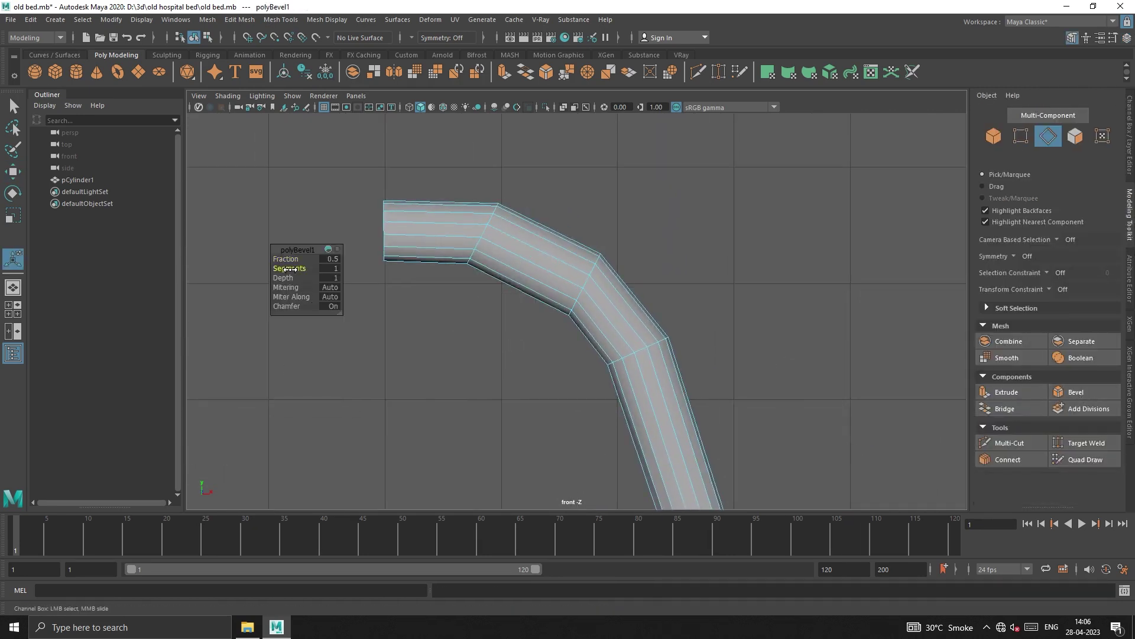
# Bevel the middle bend edge and the edge loop at the lowest bend.
pyautogui.click(633, 359)
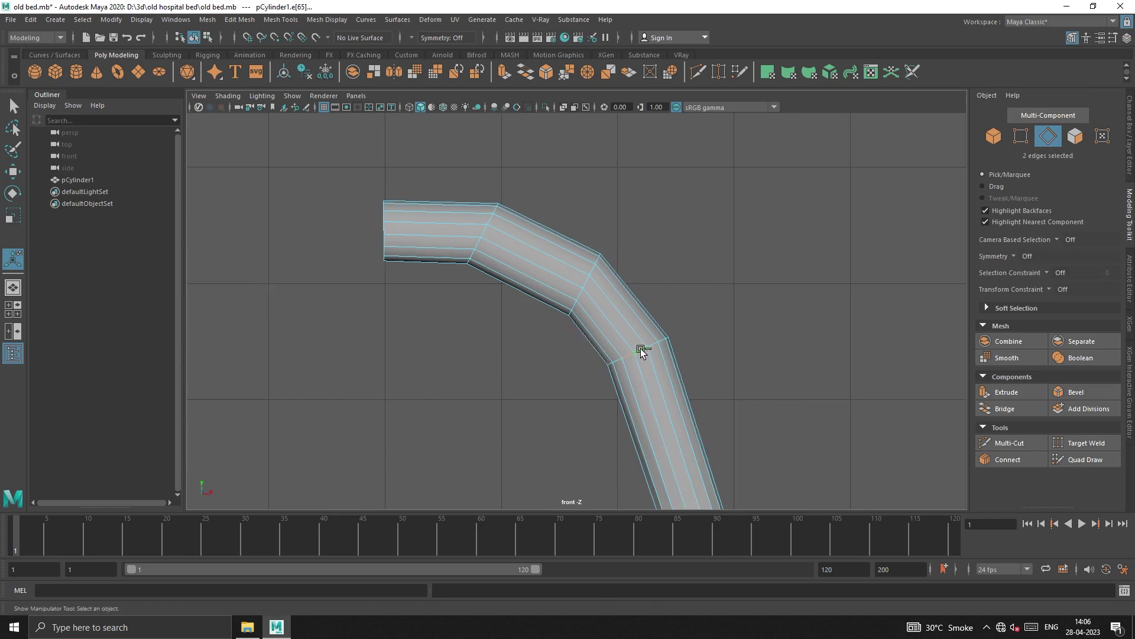
pyautogui.click(1091, 389)
pyautogui.click(538, 301)
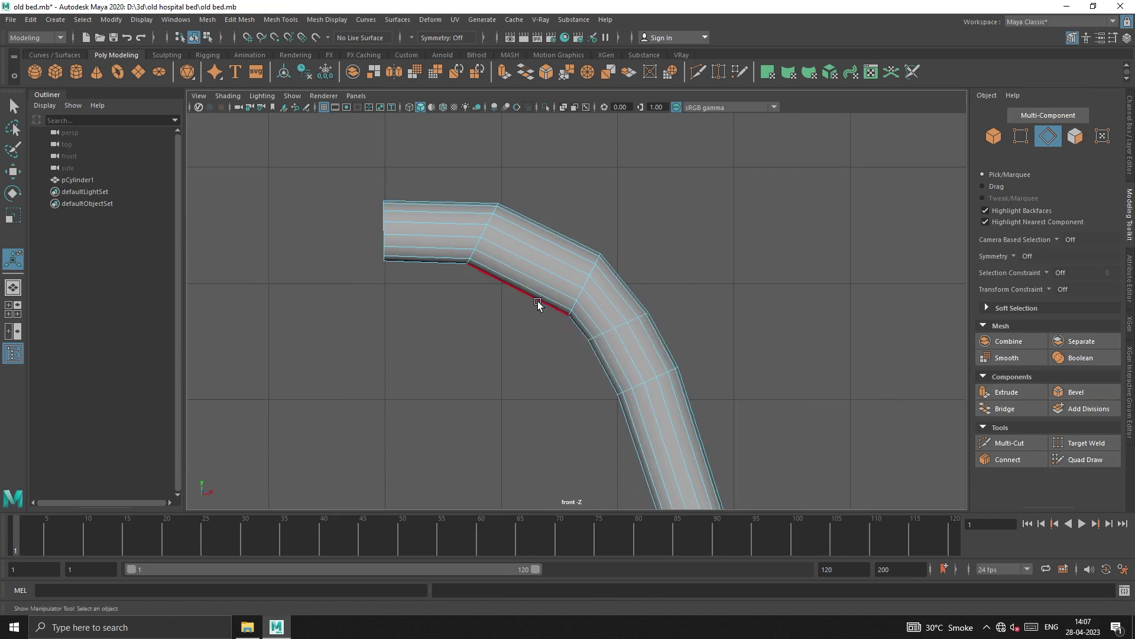
pyautogui.scroll(-1, 591, 343)
pyautogui.scroll(-1, 633, 408)
pyautogui.scroll(-1, 634, 423)
pyautogui.click(638, 420)
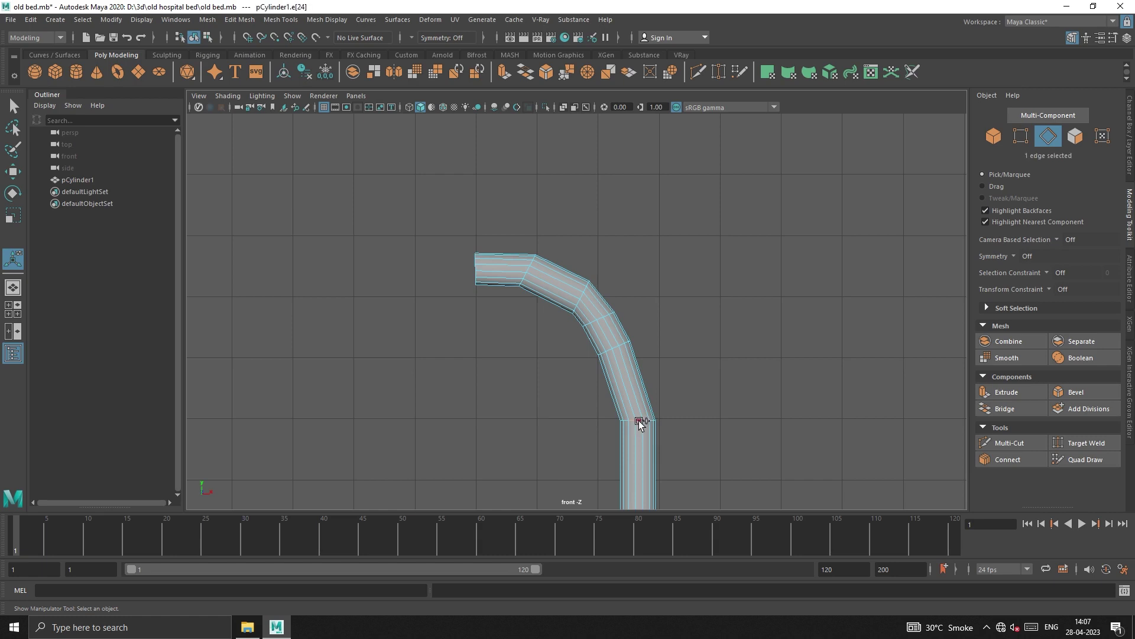
pyautogui.doubleClick(639, 420)
pyautogui.click(1091, 392)
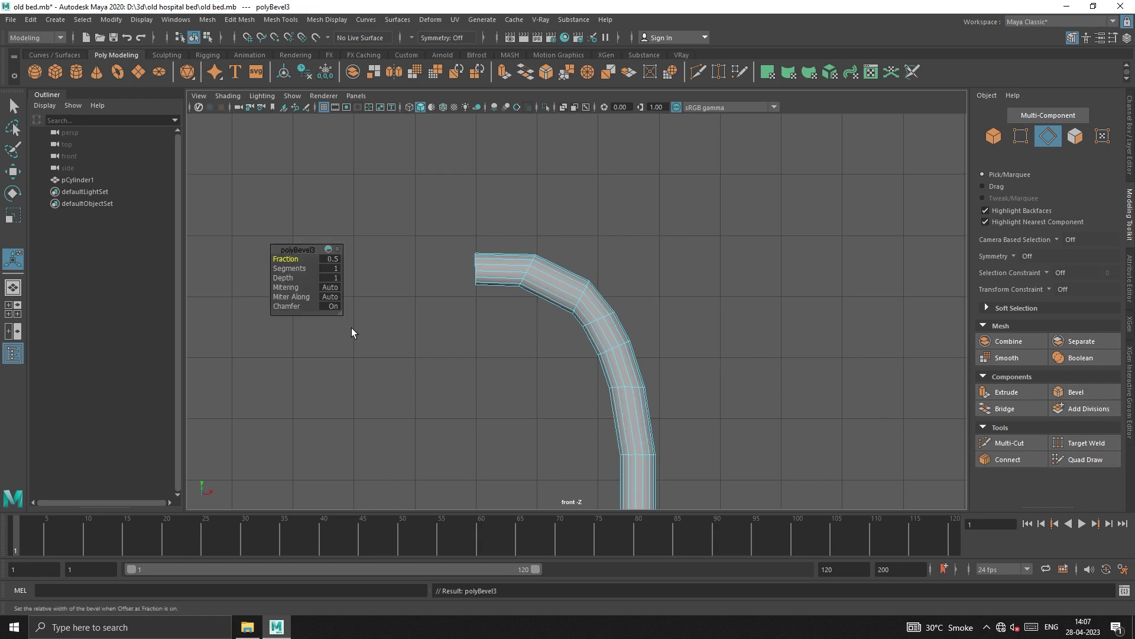
# Return to object mode and select the bent pipe.
pyautogui.scroll(-3, 571, 314)
pyautogui.press('F8')
pyautogui.rightClick(503, 314)
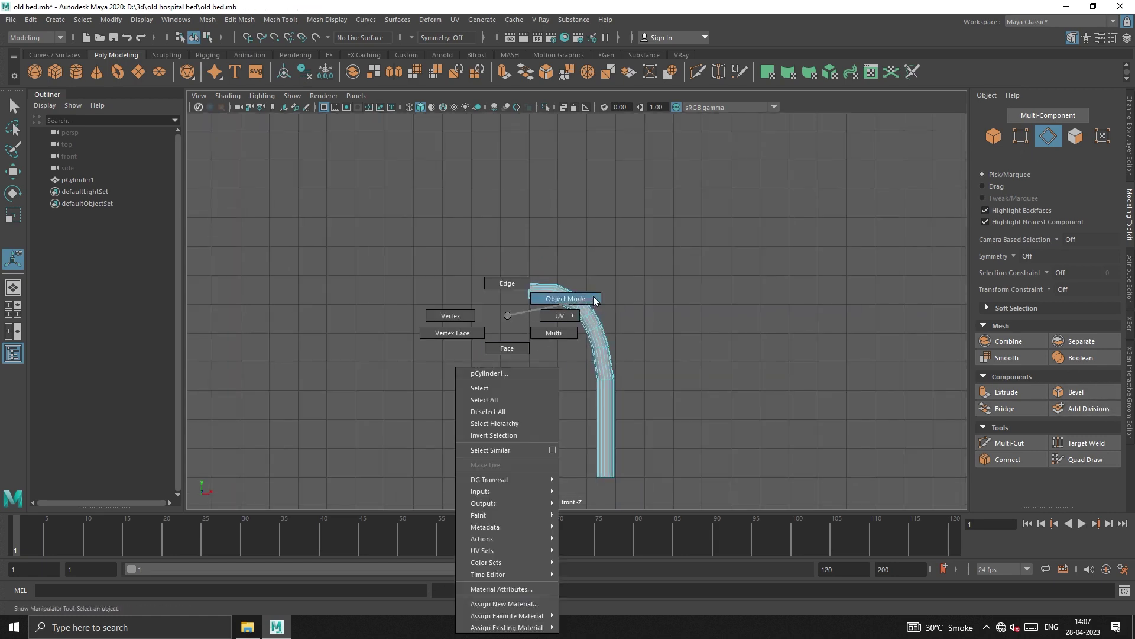
pyautogui.click(613, 418)
pyautogui.scroll(-1, 684, 376)
# Duplicate the pipe to the left and set its Rotate Y to 180 to mirror it.
pyautogui.press('w')
pyautogui.moveTo(597, 418)
pyautogui.keyDown('shift'); pyautogui.mouseDown()
pyautogui.moveTo(427, 431)
pyautogui.moveTo(409, 416)
pyautogui.mouseUp(); pyautogui.keyUp('shift')
pyautogui.hotkey('ctrl', 'a')
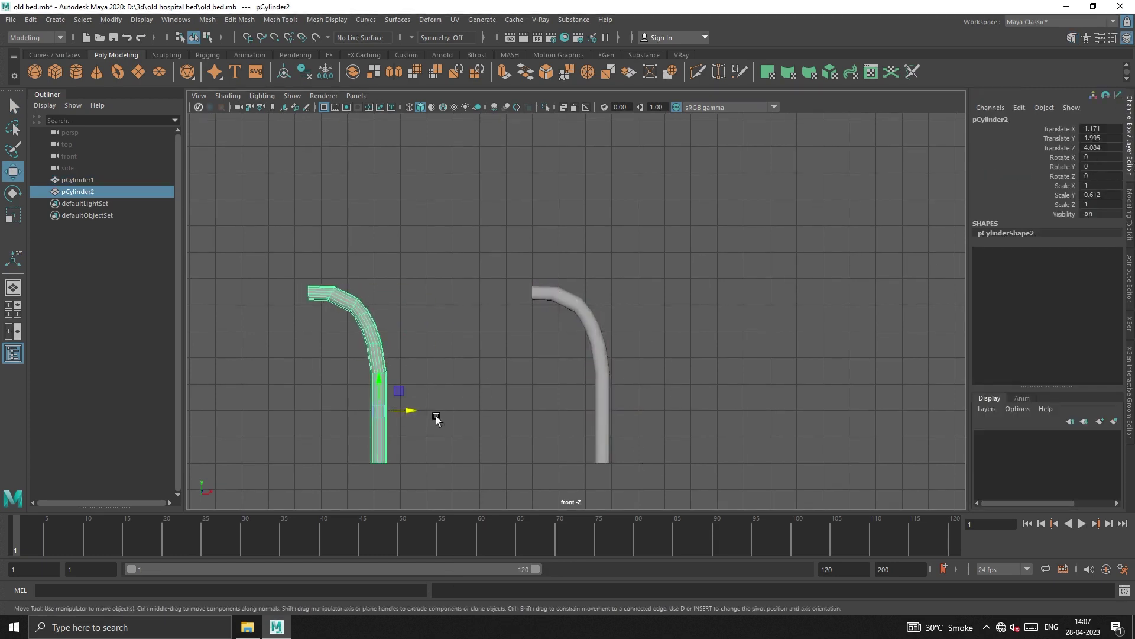
pyautogui.press('e')
pyautogui.moveTo(393, 406); pyautogui.dragTo(408, 414)
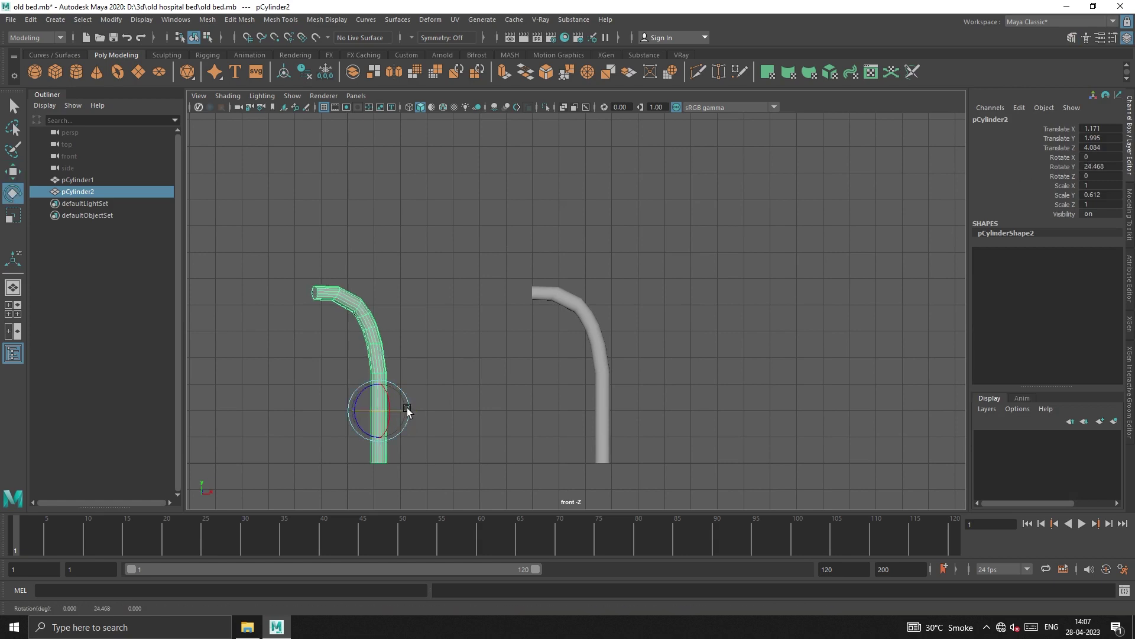
pyautogui.click(1110, 167)
pyautogui.write('90')
pyautogui.press('Return')
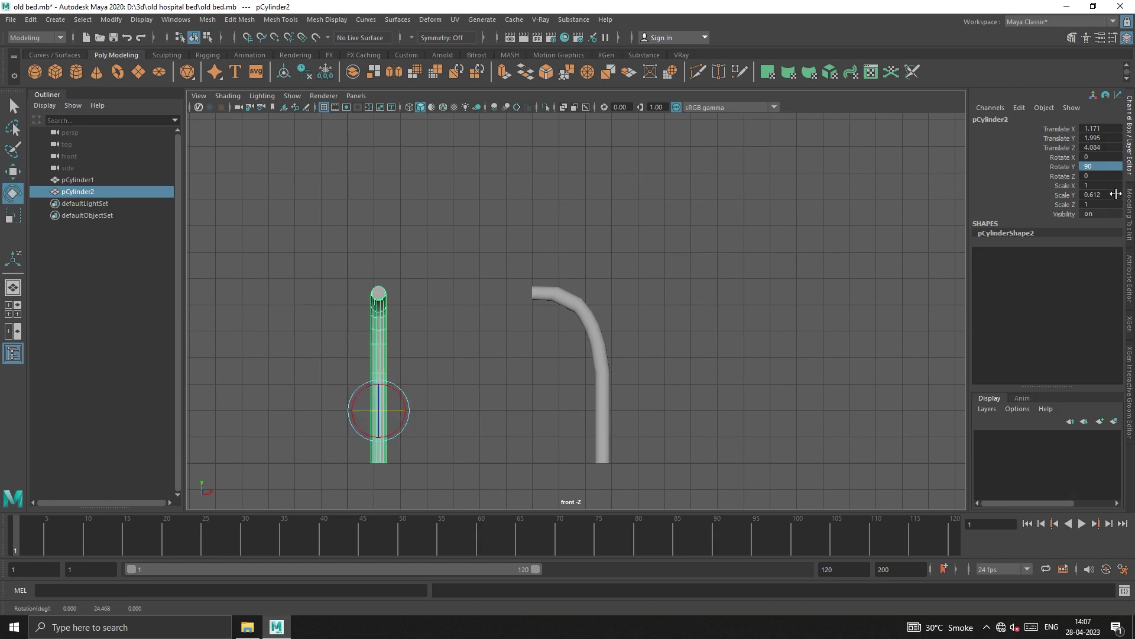
pyautogui.doubleClick(1097, 168)
pyautogui.write('0')
pyautogui.press('Return')
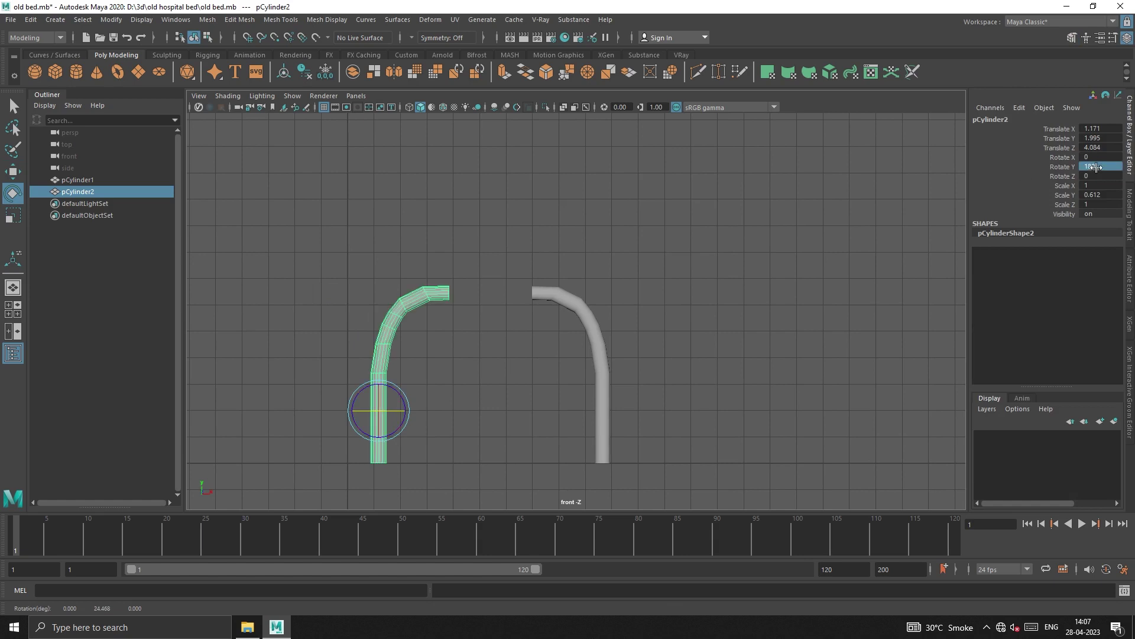
# Slide the mirrored copy further left and combine both pipes into one mesh.
pyautogui.click(385, 414)
pyautogui.press('w')
pyautogui.moveTo(404, 414); pyautogui.dragTo(355, 416)
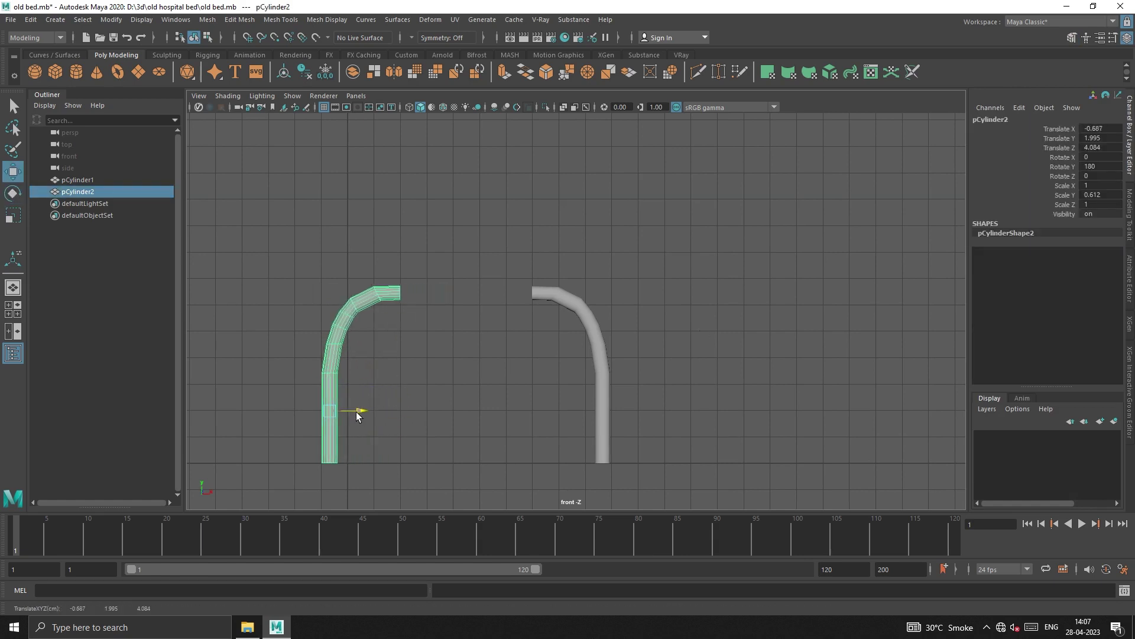
pyautogui.keyDown('shift'); pyautogui.click(598, 329); pyautogui.keyUp('shift')
pyautogui.click(210, 20)
pyautogui.click(230, 62)
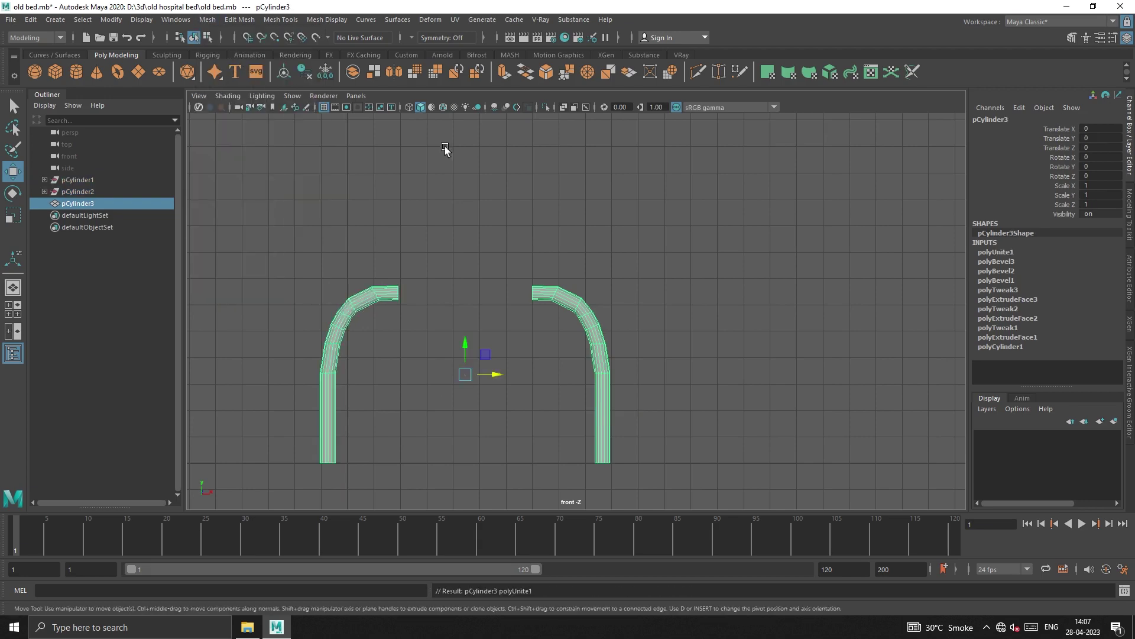
# Bridge the two pipes' open end faces into one continuous arch.
pyautogui.press('F11')
pyautogui.moveTo(397, 294)
pyautogui.keyDown('alt'); pyautogui.mouseDown()
pyautogui.moveTo(677, 311)
pyautogui.moveTo(497, 261)
pyautogui.mouseUp(); pyautogui.keyUp('alt')
pyautogui.click(456, 139)
pyautogui.keyDown('alt'); pyautogui.moveTo(456, 139); pyautogui.dragTo(635, 175); pyautogui.keyUp('alt')
pyautogui.keyDown('shift'); pyautogui.click(709, 153); pyautogui.keyUp('shift')
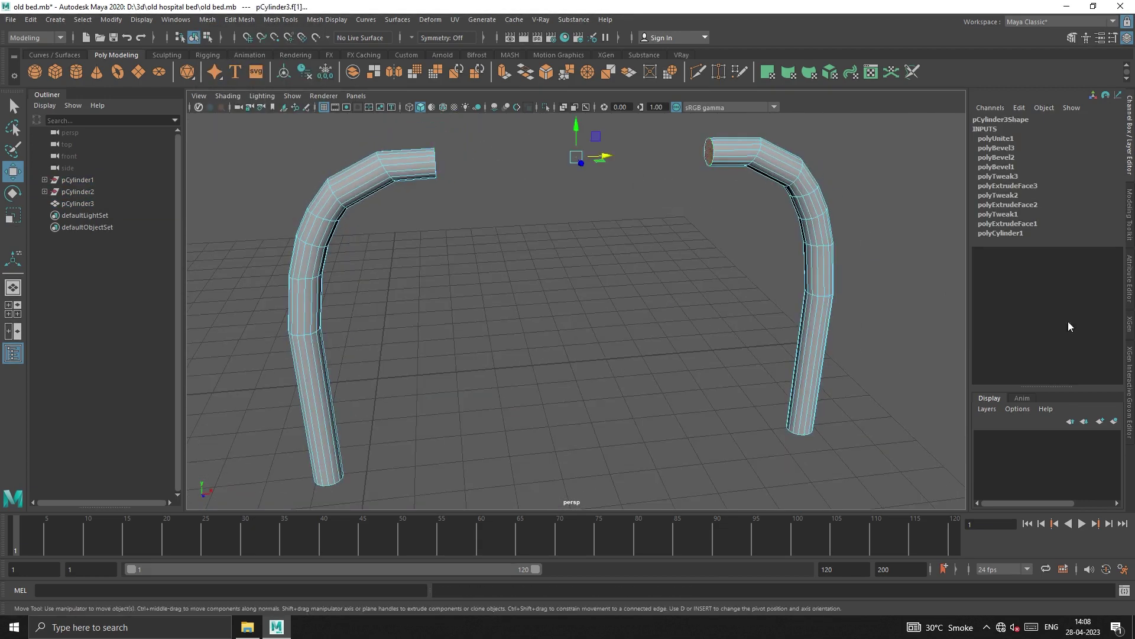
pyautogui.click(1129, 278)
pyautogui.click(1129, 214)
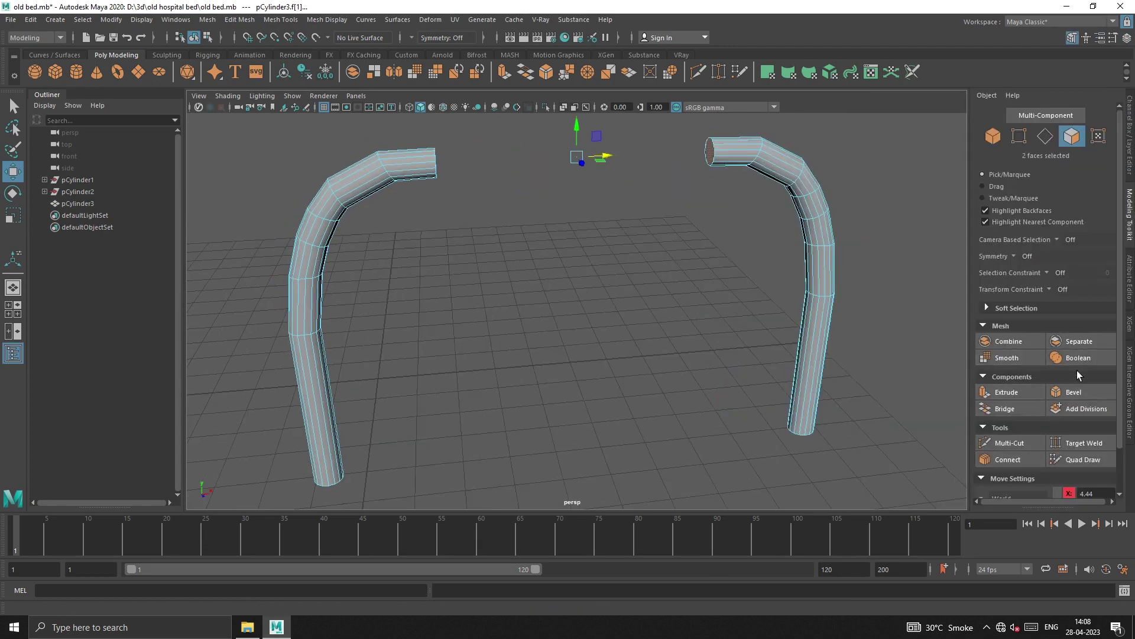
pyautogui.click(1005, 408)
# Duplicate the arch and place the copy behind the first one.
pyautogui.press('F8')
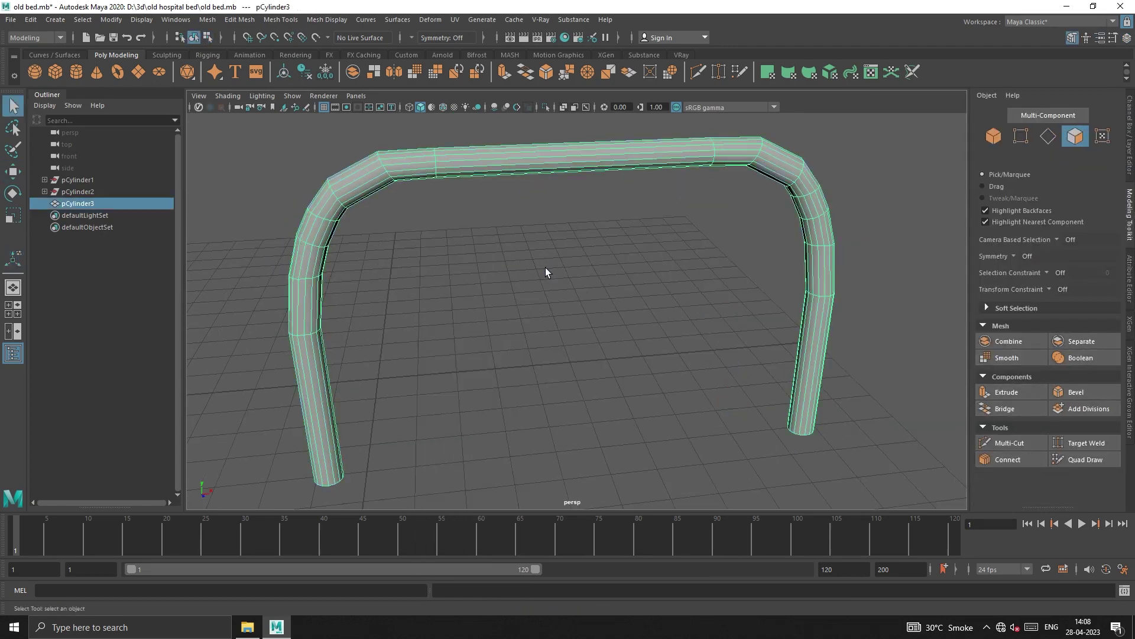
pyautogui.click(546, 267)
pyautogui.keyDown('alt'); pyautogui.moveTo(545, 267); pyautogui.dragTo(658, 365); pyautogui.keyUp('alt')
pyautogui.click(513, 245)
pyautogui.press('w')
pyautogui.moveTo(527, 279)
pyautogui.mouseDown()
pyautogui.moveTo(527, 317)
pyautogui.moveTo(556, 166)
pyautogui.mouseUp()
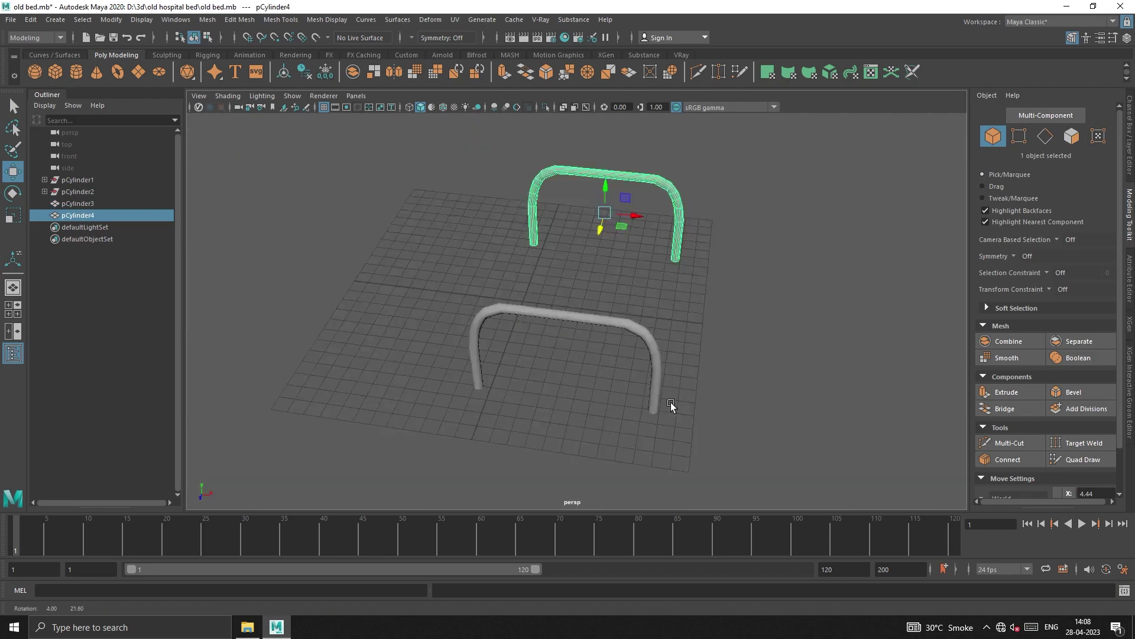
pyautogui.moveTo(672, 406)
pyautogui.keyDown('alt'); pyautogui.mouseDown()
pyautogui.moveTo(573, 405)
pyautogui.moveTo(736, 299)
pyautogui.moveTo(692, 375)
pyautogui.moveTo(729, 357)
pyautogui.moveTo(690, 364)
pyautogui.mouseUp(); pyautogui.keyUp('alt')
pyautogui.click(730, 357)
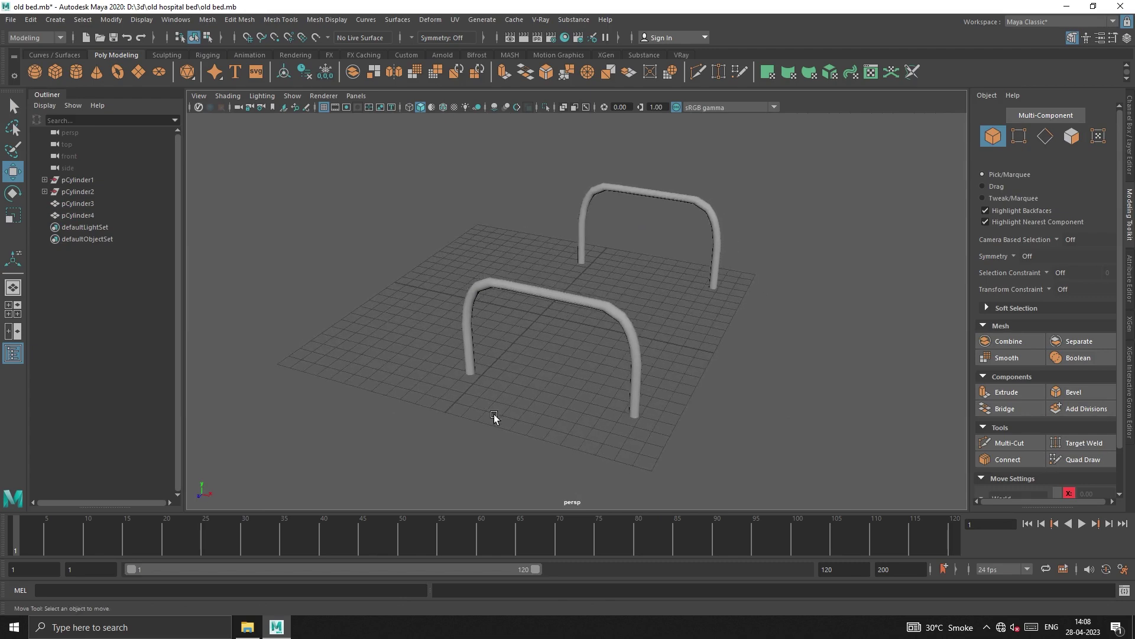
pyautogui.keyDown('alt'); pyautogui.moveTo(494, 409); pyautogui.dragTo(613, 409); pyautogui.keyUp('alt')
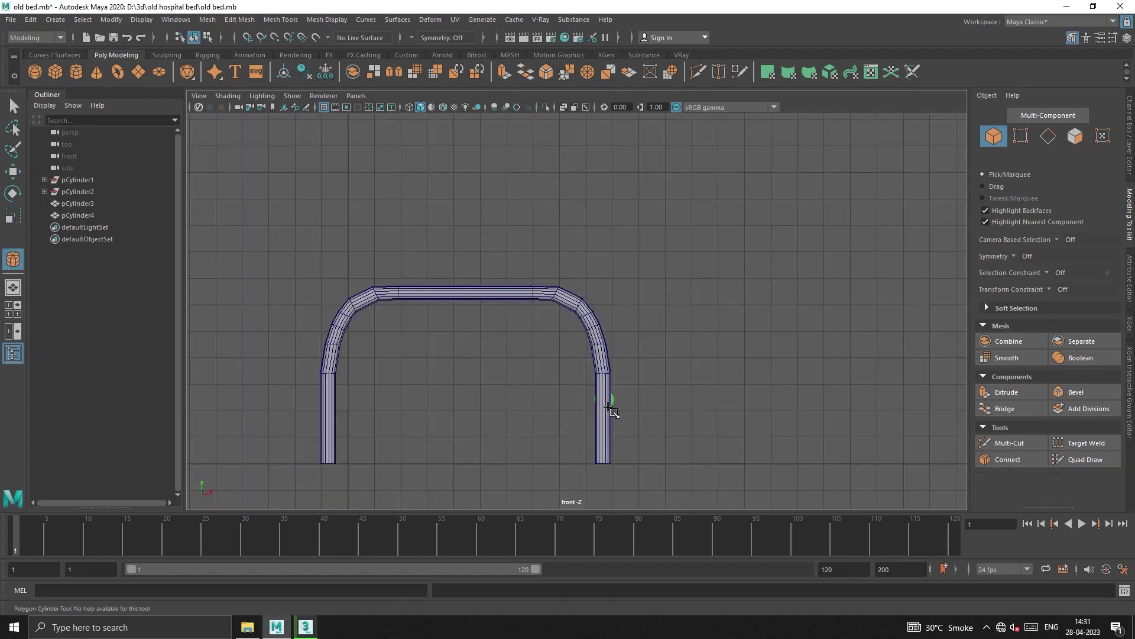
# Create a cylinder with radius 0.29, 0 cap subdivisions and 15 axis subdivisions.
pyautogui.click(606, 406)
pyautogui.click(631, 364)
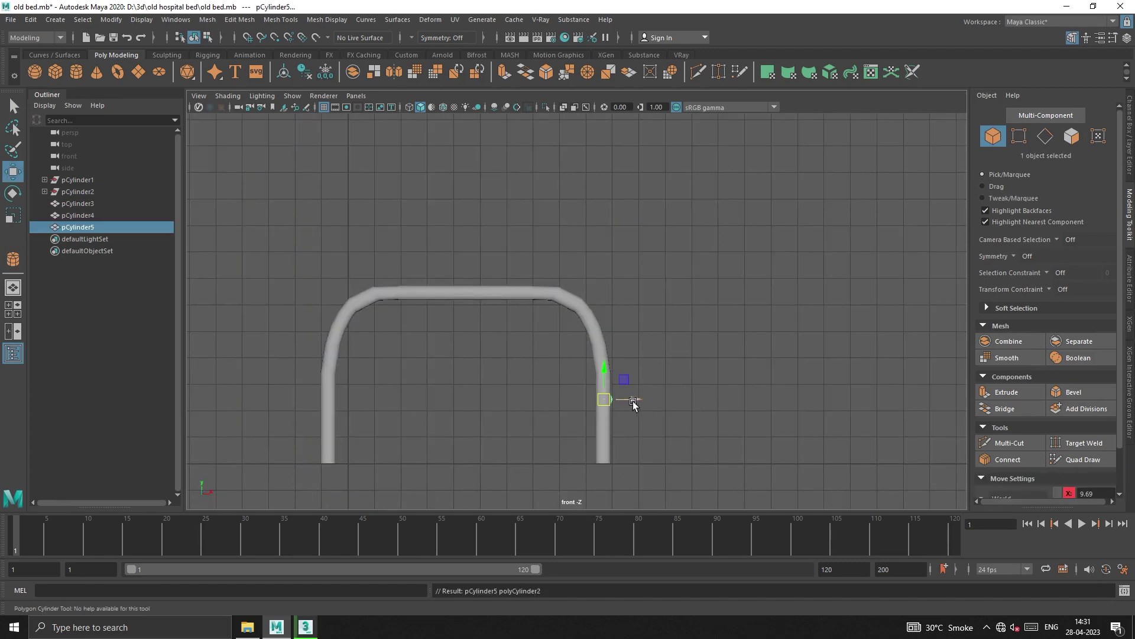
pyautogui.press('w')
pyautogui.click(1130, 278)
pyautogui.click(1130, 136)
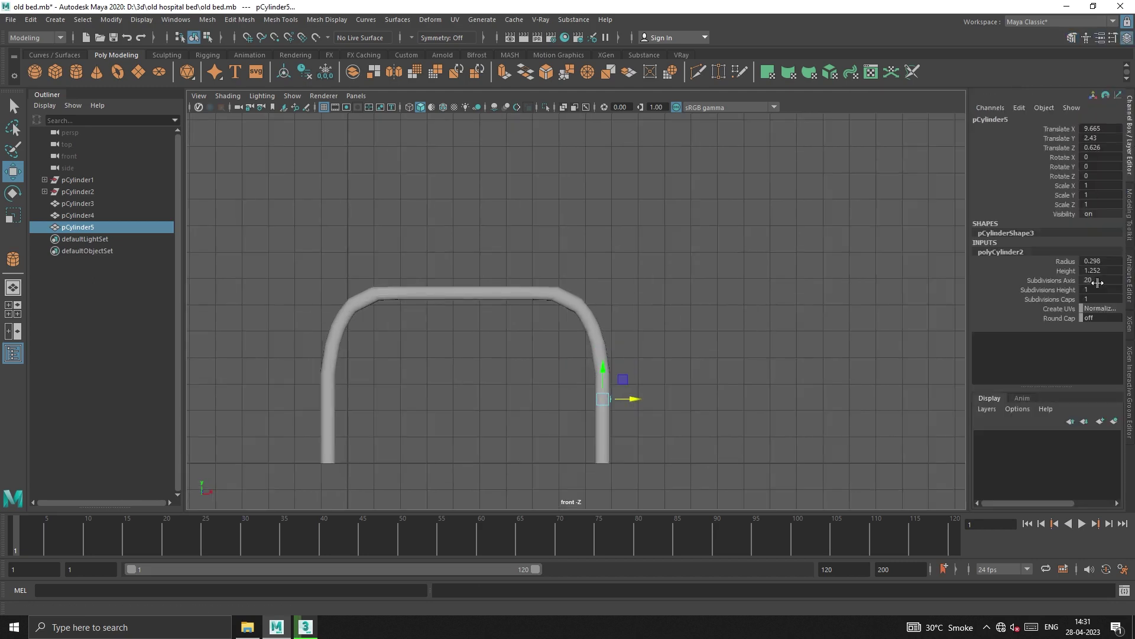
pyautogui.doubleClick(1112, 261)
pyautogui.press('Return')
pyautogui.doubleClick(1091, 299)
pyautogui.write('0')
pyautogui.press('Return')
pyautogui.write('5')
pyautogui.press('Return')
# Stretch the cylinder into a long rod and position it between the arch legs.
pyautogui.moveTo(636, 399); pyautogui.dragTo(634, 403)
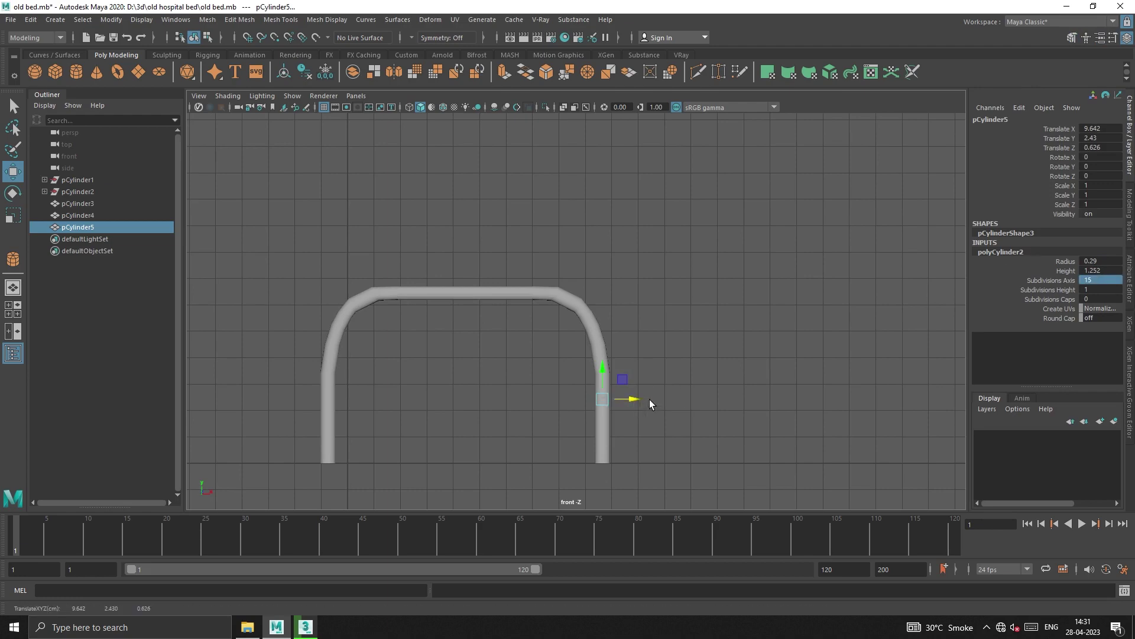
pyautogui.press('f')
pyautogui.scroll(-5, 560, 310)
pyautogui.press('r')
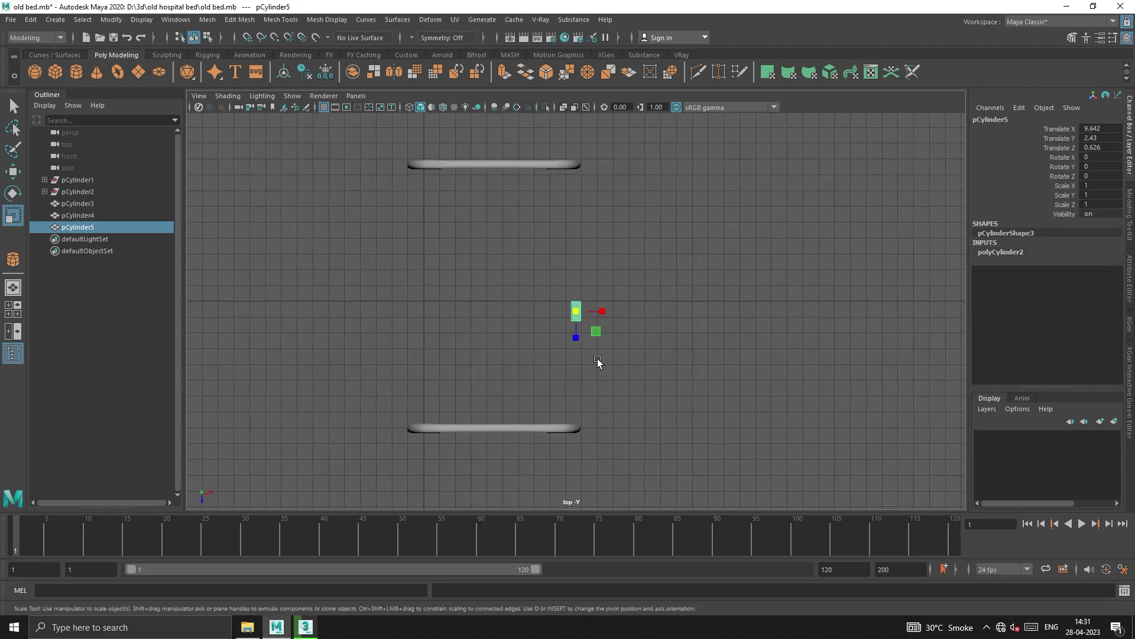
pyautogui.moveTo(576, 337)
pyautogui.mouseDown()
pyautogui.moveTo(600, 477)
pyautogui.moveTo(577, 449)
pyautogui.mouseUp()
pyautogui.press('w')
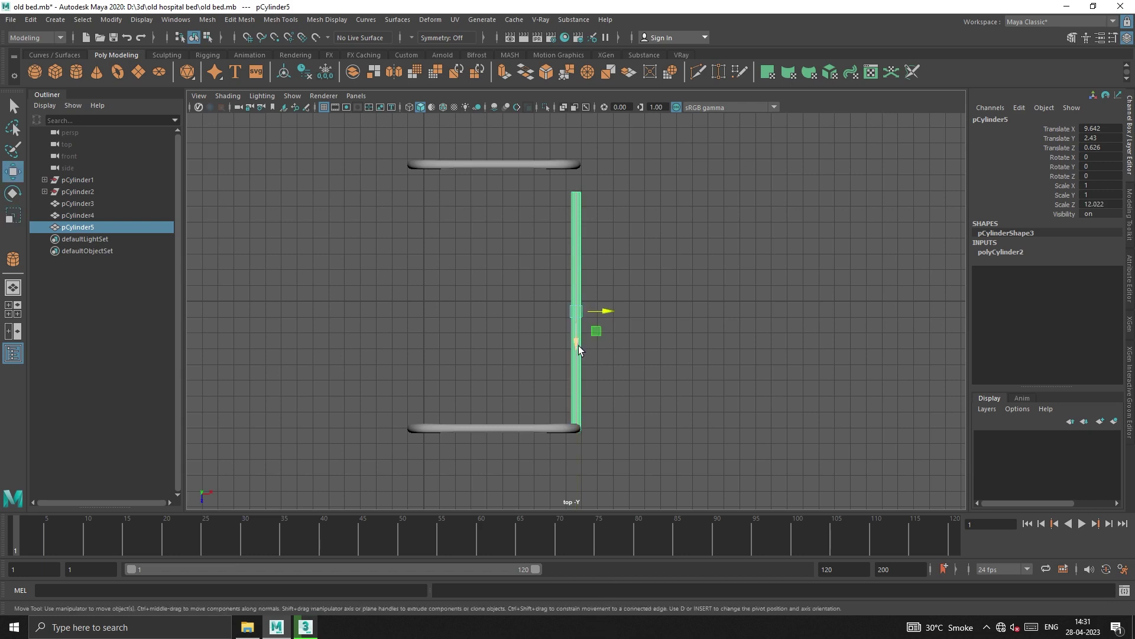
pyautogui.moveTo(578, 346); pyautogui.dragTo(576, 328)
pyautogui.press('r')
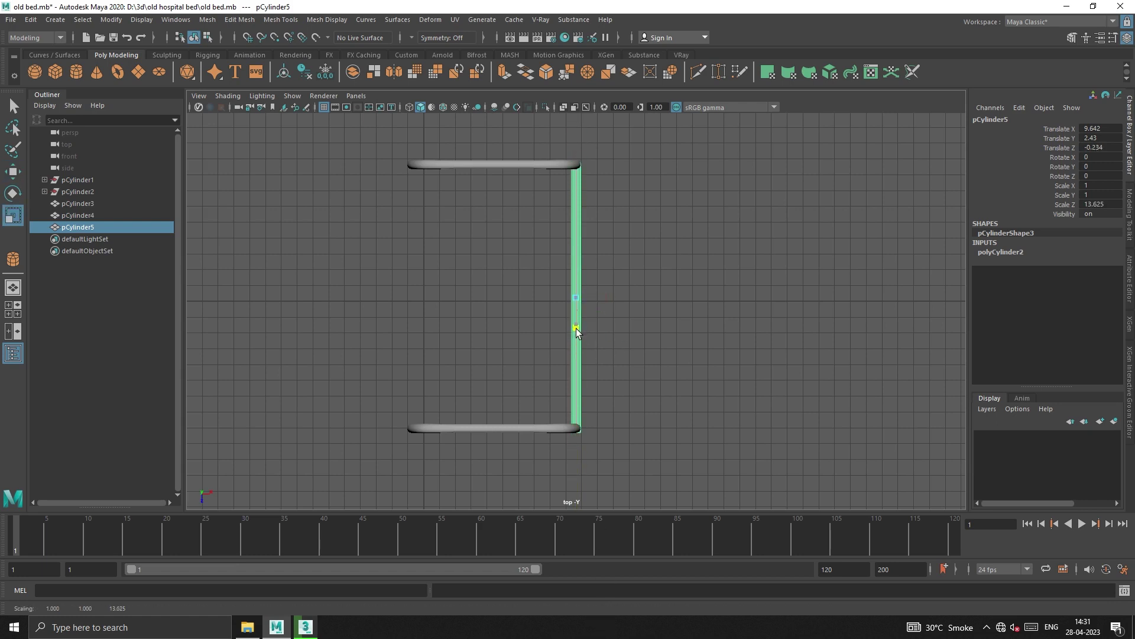
pyautogui.hotkey('ctrl', 'z')
pyautogui.press('w')
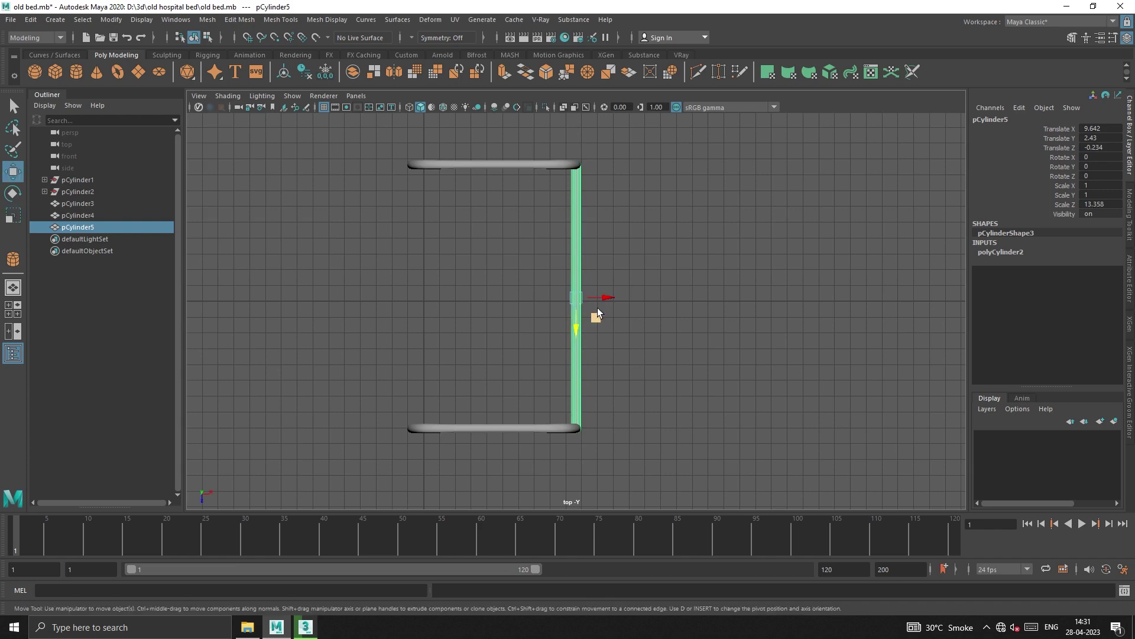
pyautogui.moveTo(607, 298); pyautogui.dragTo(604, 299)
pyautogui.click(710, 426)
pyautogui.click(13, 287)
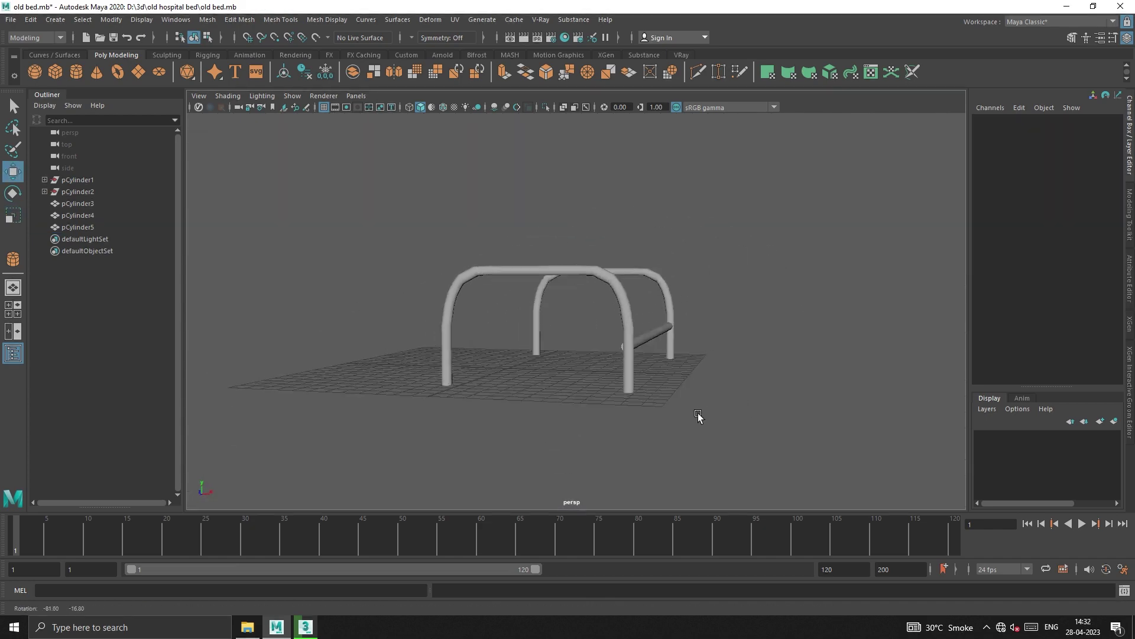
# Reduce the side rail's cylinder radius to 0.25 in its construction attributes.
pyautogui.click(674, 335)
pyautogui.click(1001, 252)
pyautogui.click(1106, 270)
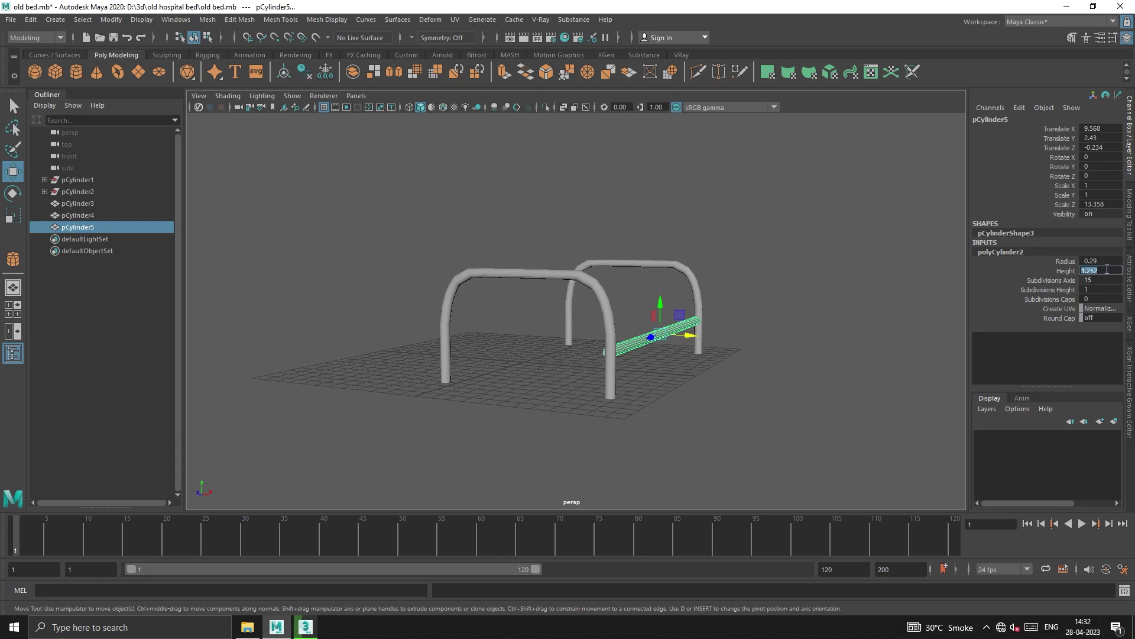
pyautogui.click(1106, 261)
pyautogui.write('0.25')
pyautogui.press('Return')
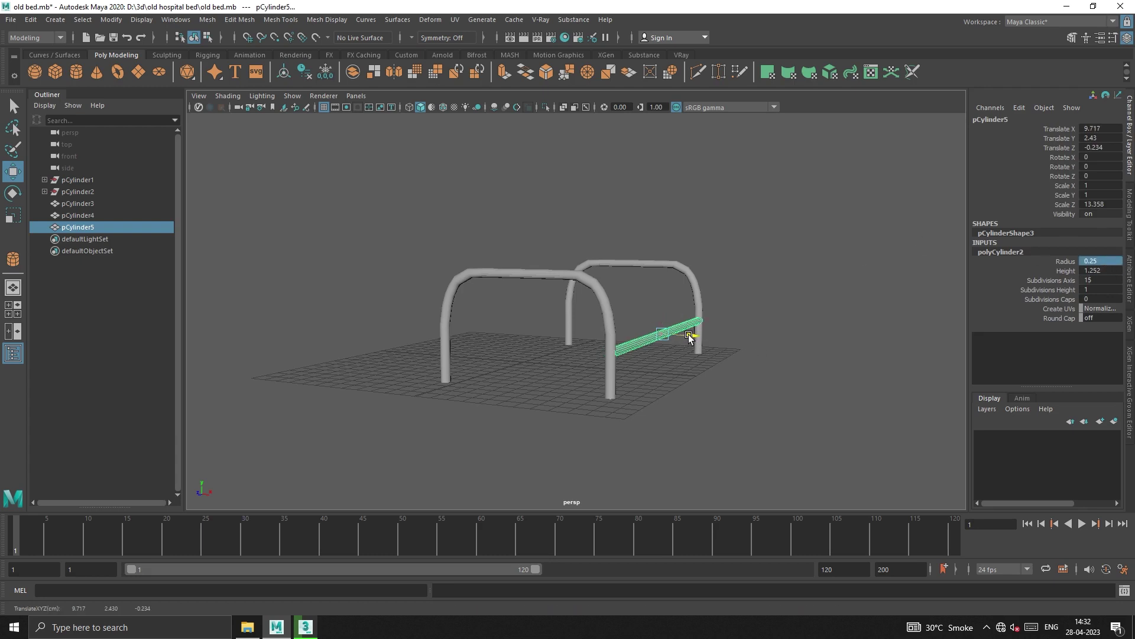
pyautogui.click(702, 367)
pyautogui.moveTo(702, 367)
pyautogui.keyDown('alt'); pyautogui.mouseDown()
pyautogui.moveTo(722, 421)
pyautogui.moveTo(436, 405)
pyautogui.moveTo(725, 436)
pyautogui.mouseUp(); pyautogui.keyUp('alt')
# Nudge the side rail into position and shrink its radius further to 0.23.
pyautogui.click(644, 318)
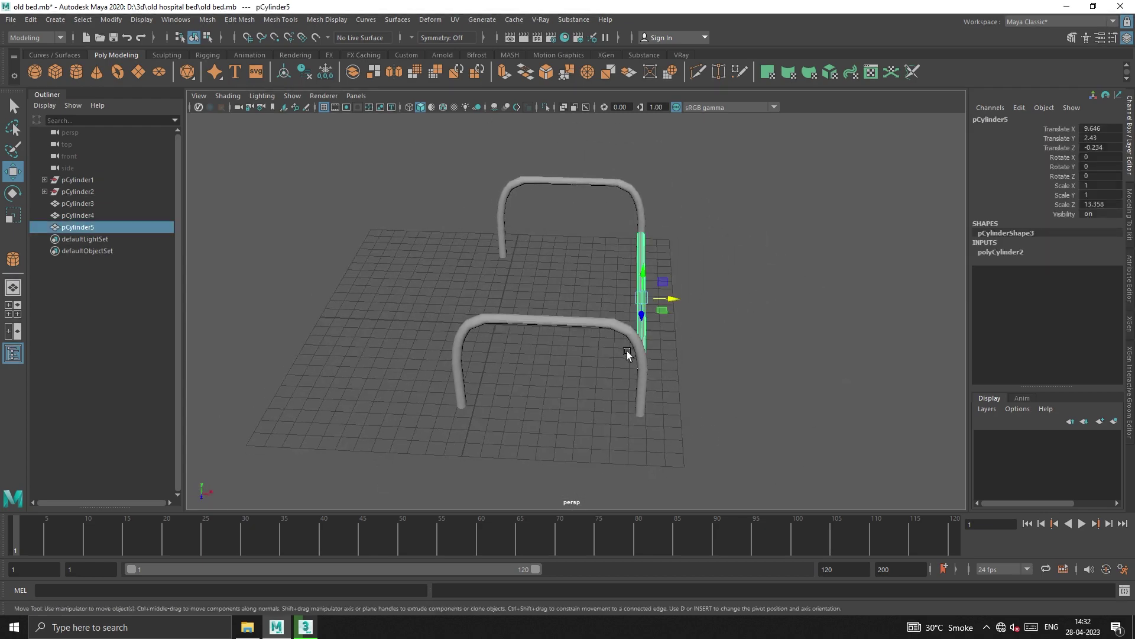
pyautogui.moveTo(604, 367); pyautogui.dragTo(605, 369)
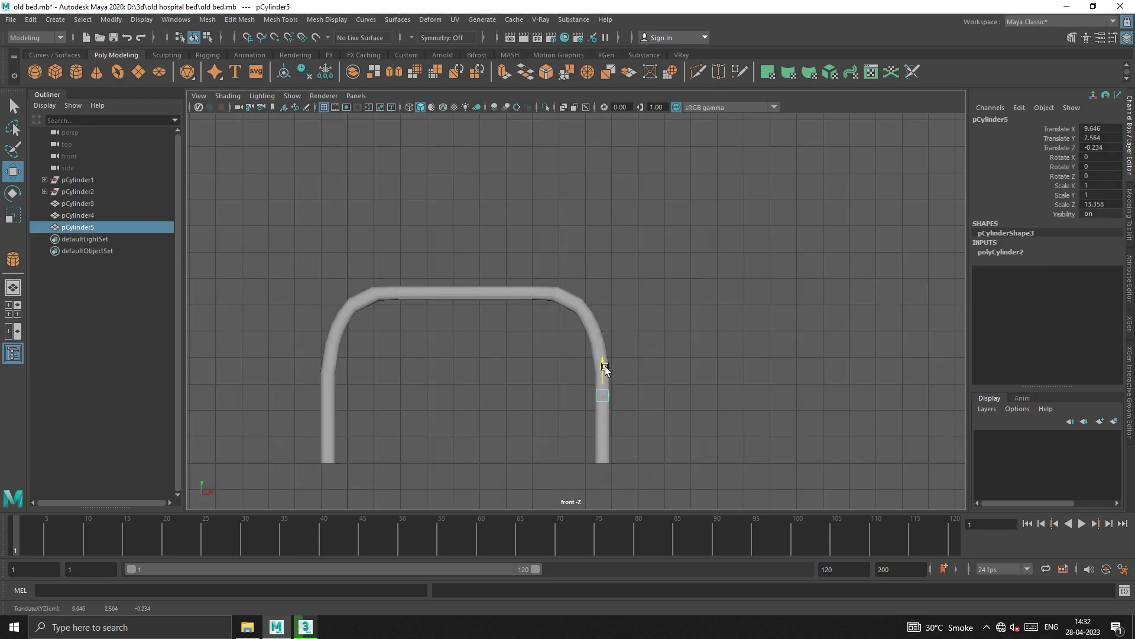
pyautogui.press('f')
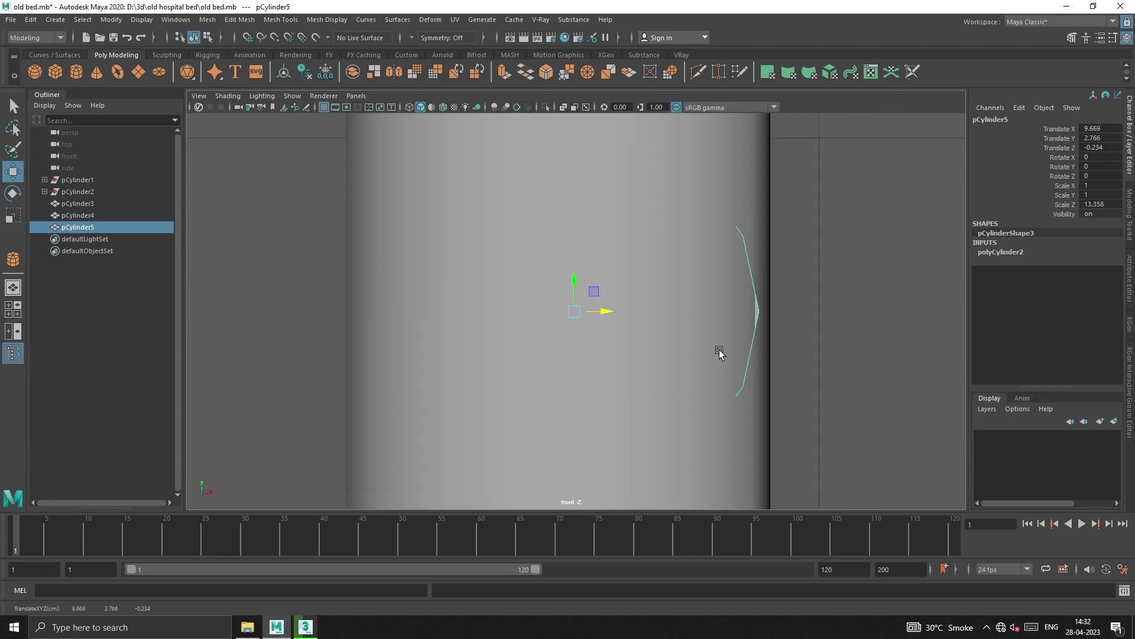
pyautogui.moveTo(597, 314); pyautogui.dragTo(584, 323)
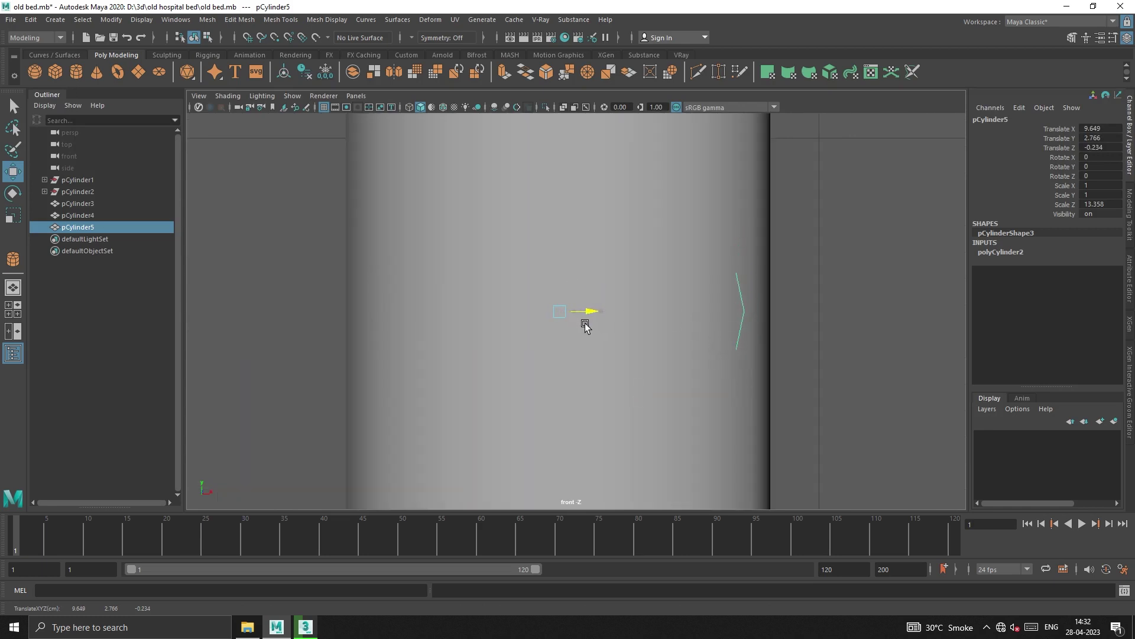
pyautogui.click(1002, 252)
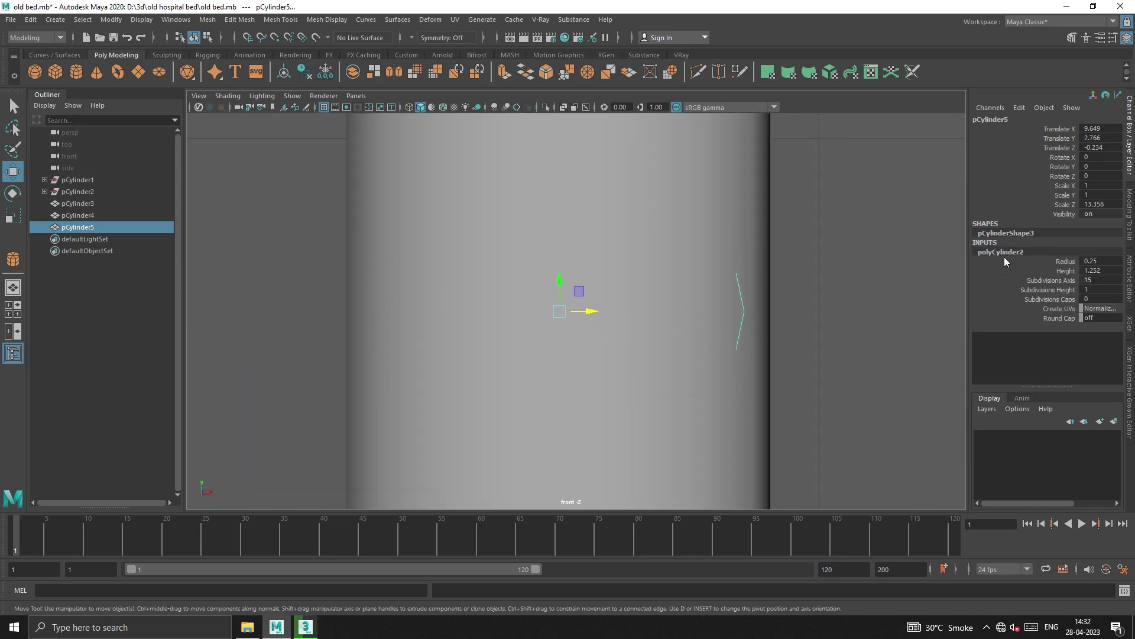
pyautogui.doubleClick(1107, 260)
pyautogui.write('0.23')
pyautogui.press('Return')
pyautogui.click(588, 317)
pyautogui.scroll(-10, 811, 306)
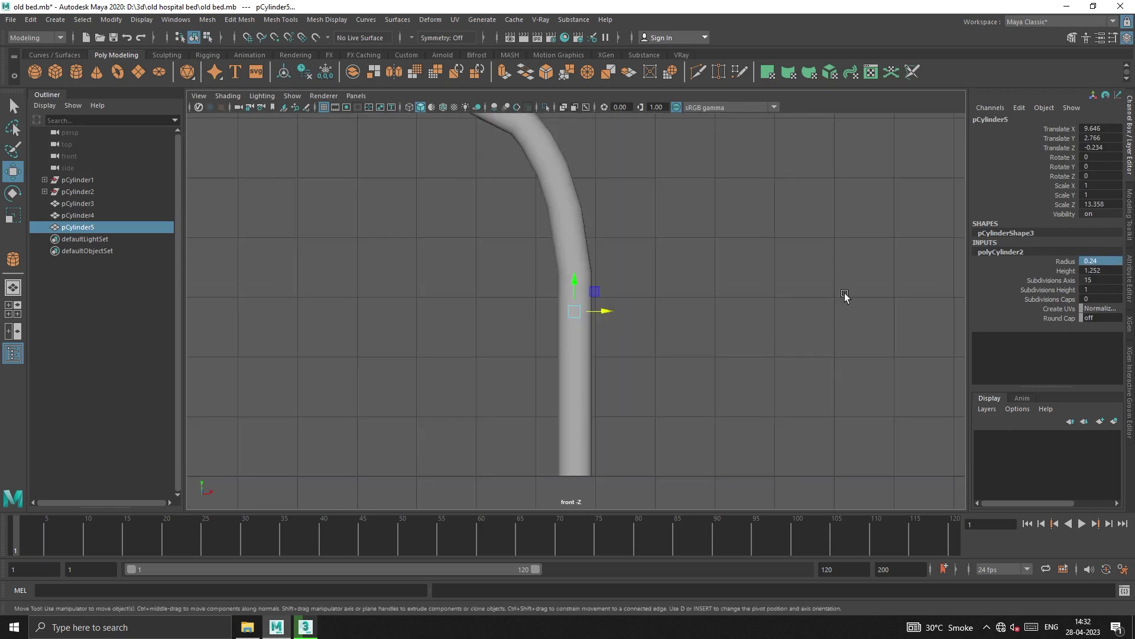
pyautogui.scroll(-5, 719, 210)
# Duplicate the side rail and rotate the copy 90 degrees in Y as a crossbar.
pyautogui.hotkey('ctrl', 'd')
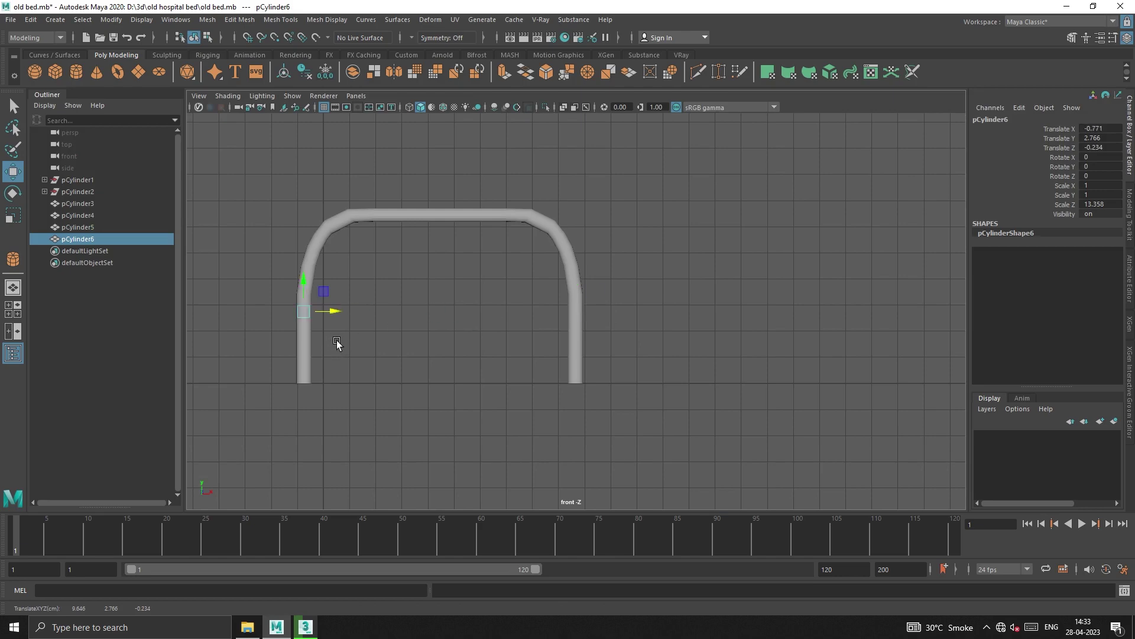
pyautogui.moveTo(336, 339)
pyautogui.keyDown('alt'); pyautogui.mouseDown()
pyautogui.moveTo(907, 325)
pyautogui.moveTo(794, 396)
pyautogui.moveTo(800, 364)
pyautogui.moveTo(830, 380)
pyautogui.mouseUp(); pyautogui.keyUp('alt')
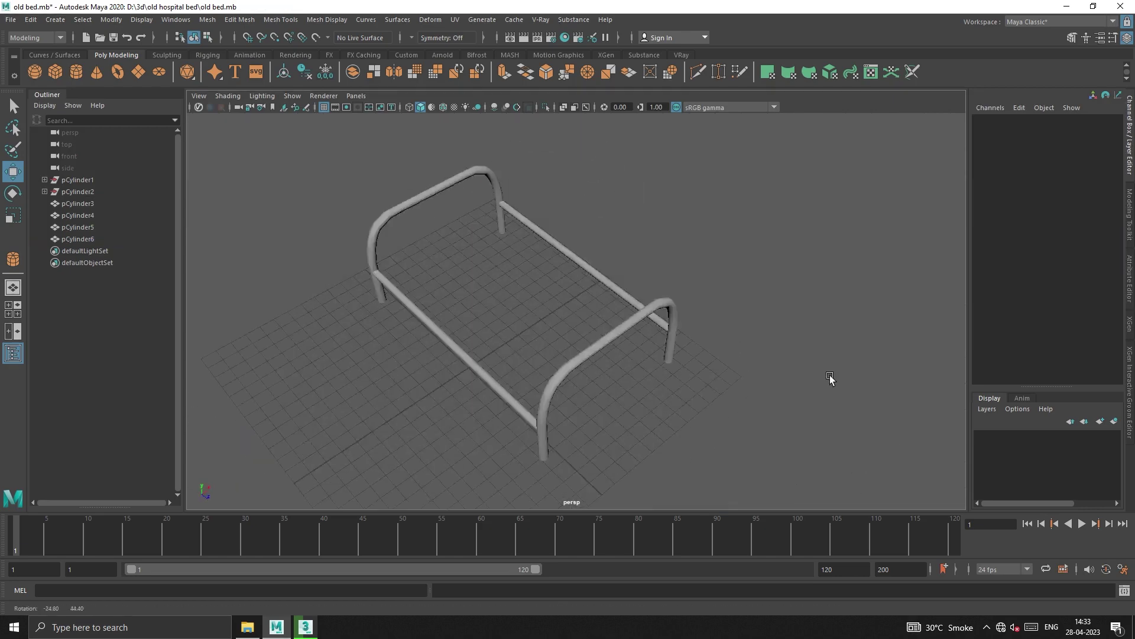
pyautogui.hotkey('shift', 'd')
pyautogui.press('e')
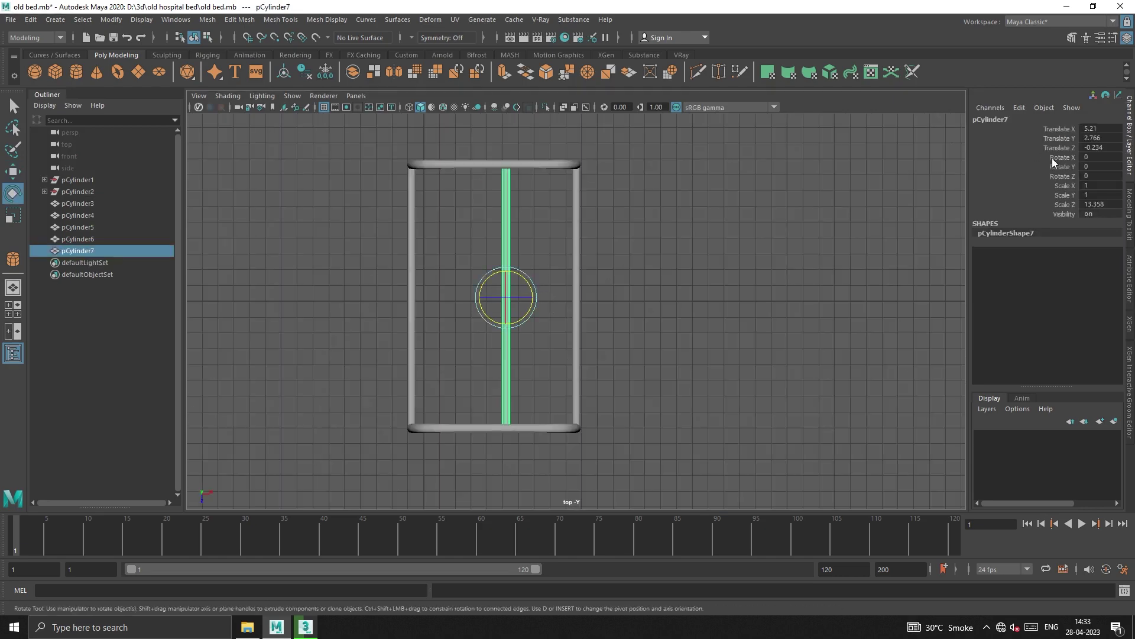
pyautogui.moveTo(532, 276); pyautogui.dragTo(850, 215)
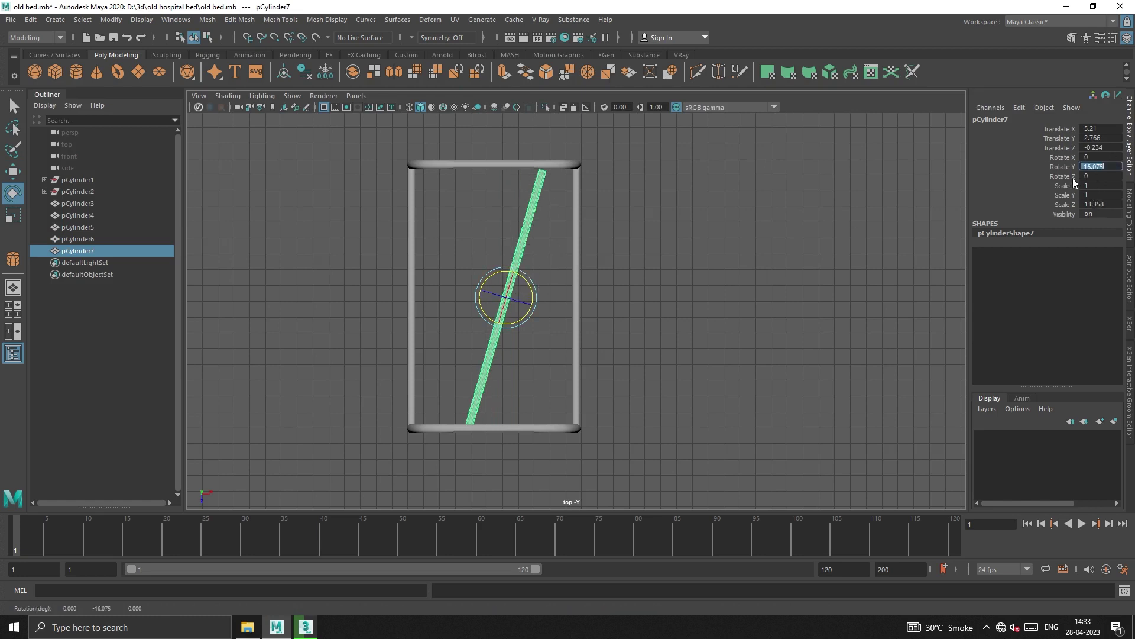
pyautogui.write('90')
pyautogui.press('Return')
# Scale the crossbar to fit between the side rails and place it at the head end.
pyautogui.click(516, 308)
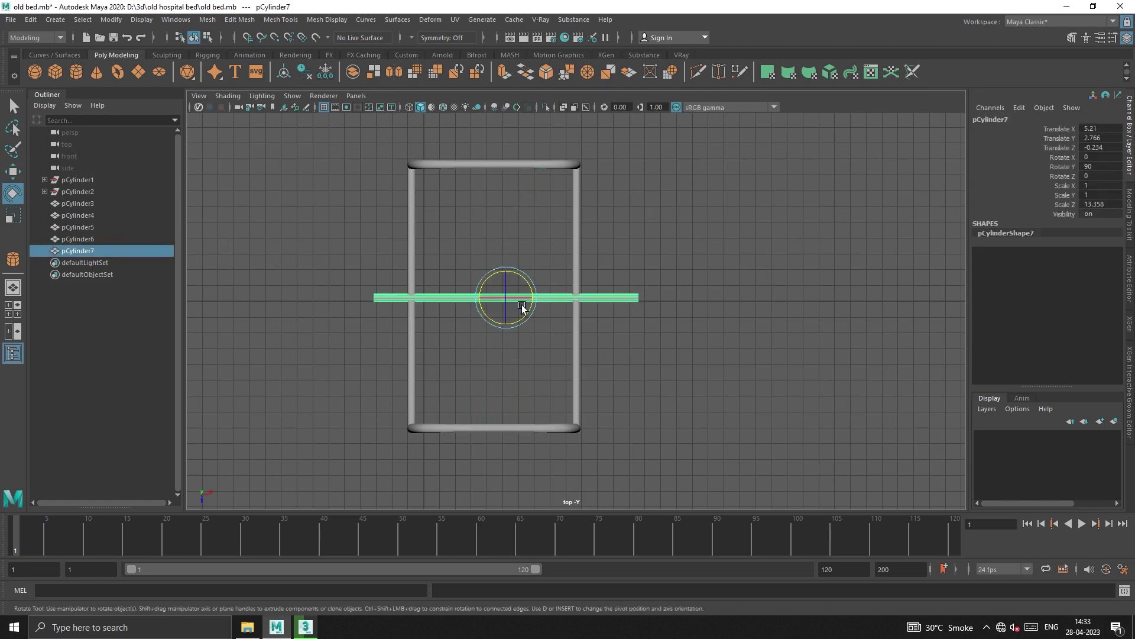
pyautogui.press('r')
pyautogui.moveTo(534, 298)
pyautogui.mouseDown()
pyautogui.moveTo(520, 301)
pyautogui.moveTo(507, 198)
pyautogui.mouseUp()
pyautogui.press('w')
pyautogui.press('r')
pyautogui.press('w')
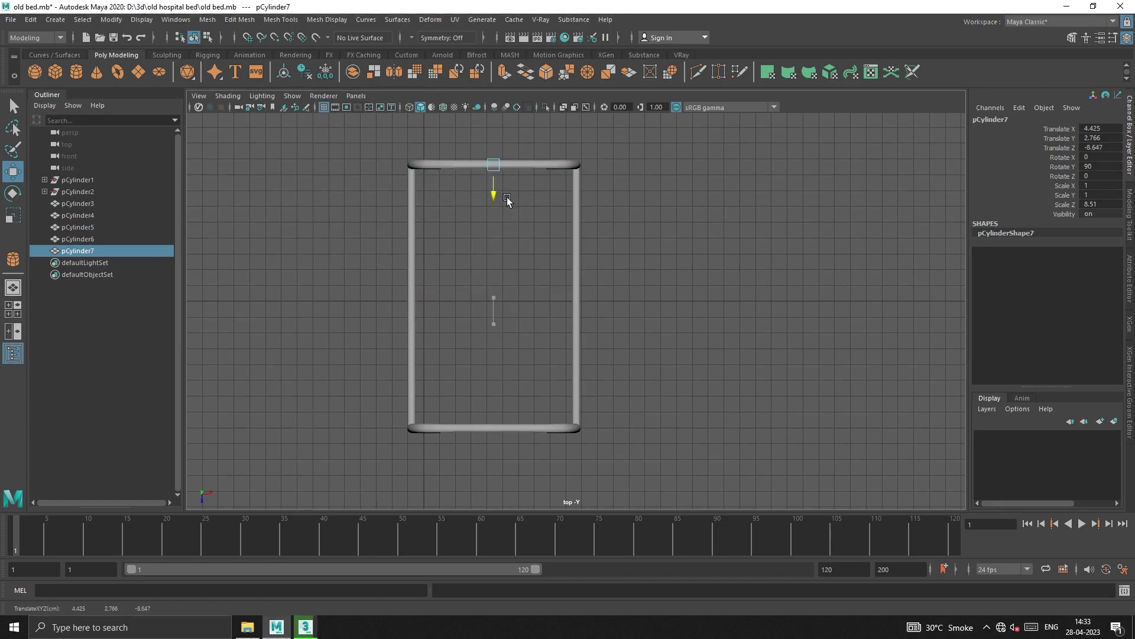
pyautogui.press('space')
pyautogui.click(662, 456)
pyautogui.moveTo(661, 456)
pyautogui.keyDown('alt'); pyautogui.mouseDown()
pyautogui.moveTo(796, 482)
pyautogui.moveTo(661, 388)
pyautogui.mouseUp(); pyautogui.keyUp('alt')
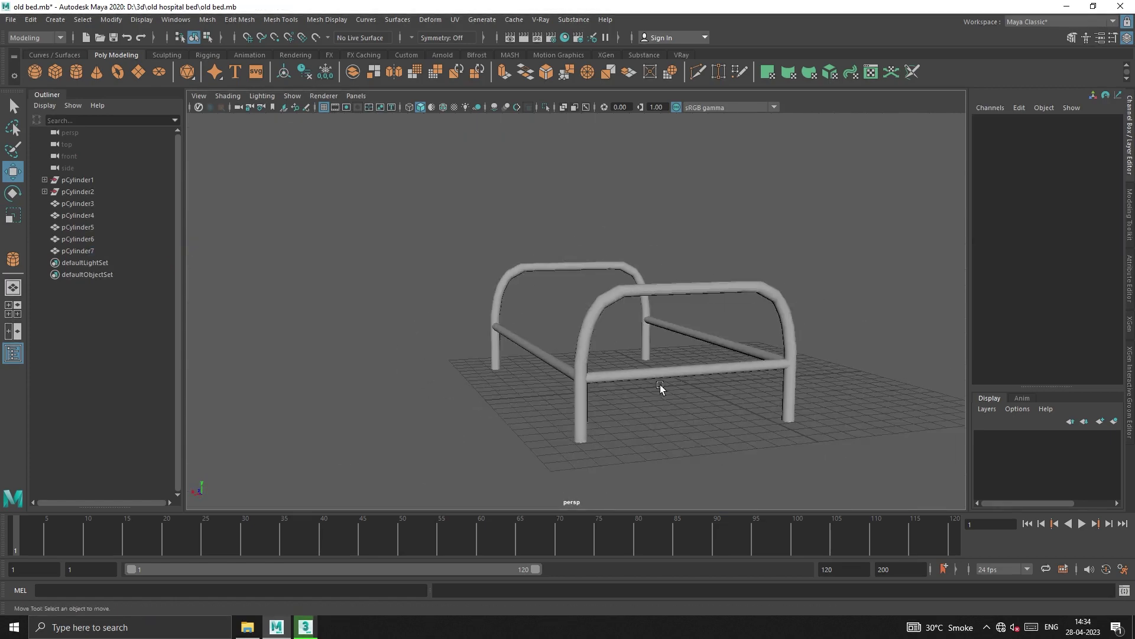
pyautogui.press('space')
# Duplicate the head-end crossbar and move the copy to the foot end.
pyautogui.click(504, 210)
pyautogui.hotkey('ctrl', 'd')
pyautogui.moveTo(506, 271); pyautogui.dragTo(527, 464, button='middle')
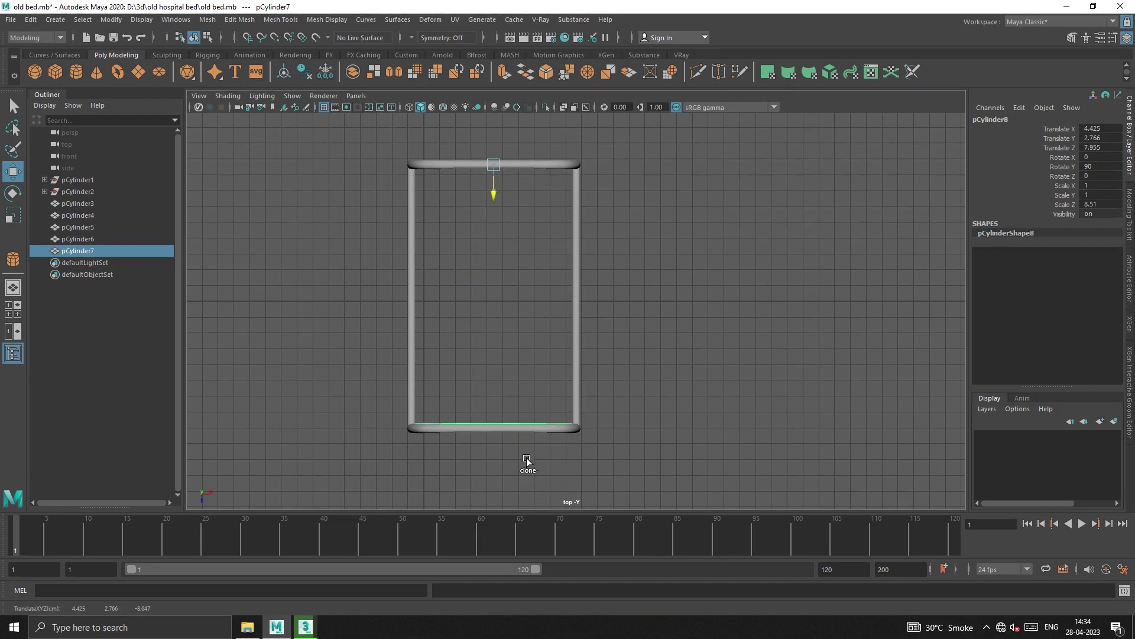
pyautogui.click(637, 403)
pyautogui.press('space')
pyautogui.moveTo(588, 464)
pyautogui.keyDown('alt'); pyautogui.mouseDown()
pyautogui.moveTo(735, 471)
pyautogui.moveTo(520, 255)
pyautogui.mouseUp(); pyautogui.keyUp('alt')
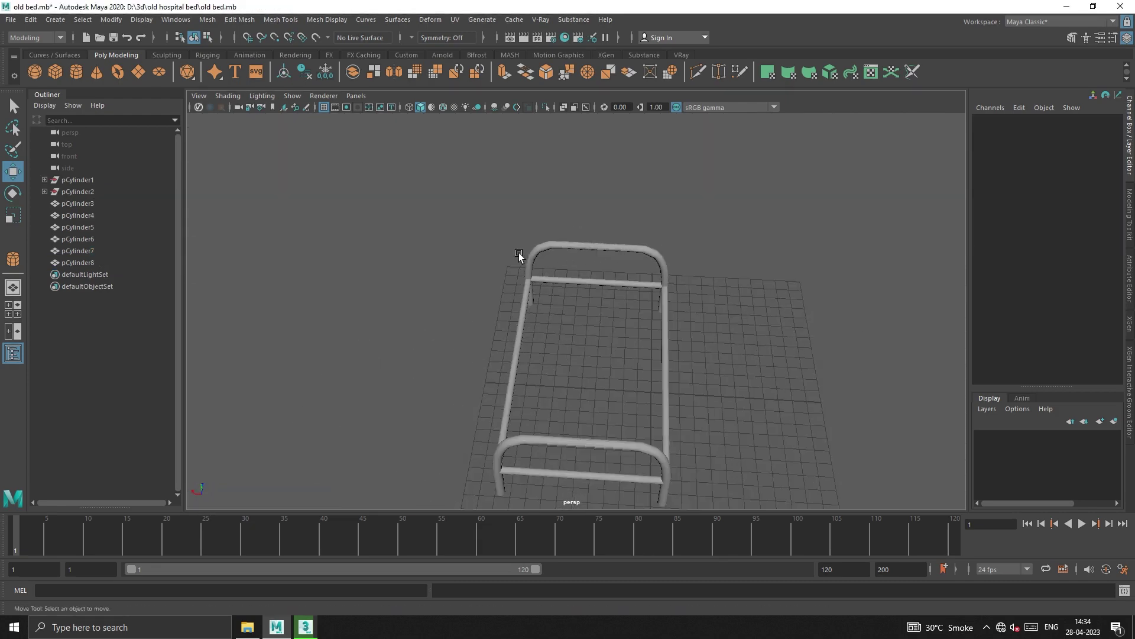
# Shift-drag clones of the right side rail inward to form evenly spaced lengthwise slats.
pyautogui.click(673, 389)
pyautogui.keyDown('shift'); pyautogui.moveTo(634, 375); pyautogui.dragTo(581, 371); pyautogui.keyUp('shift')
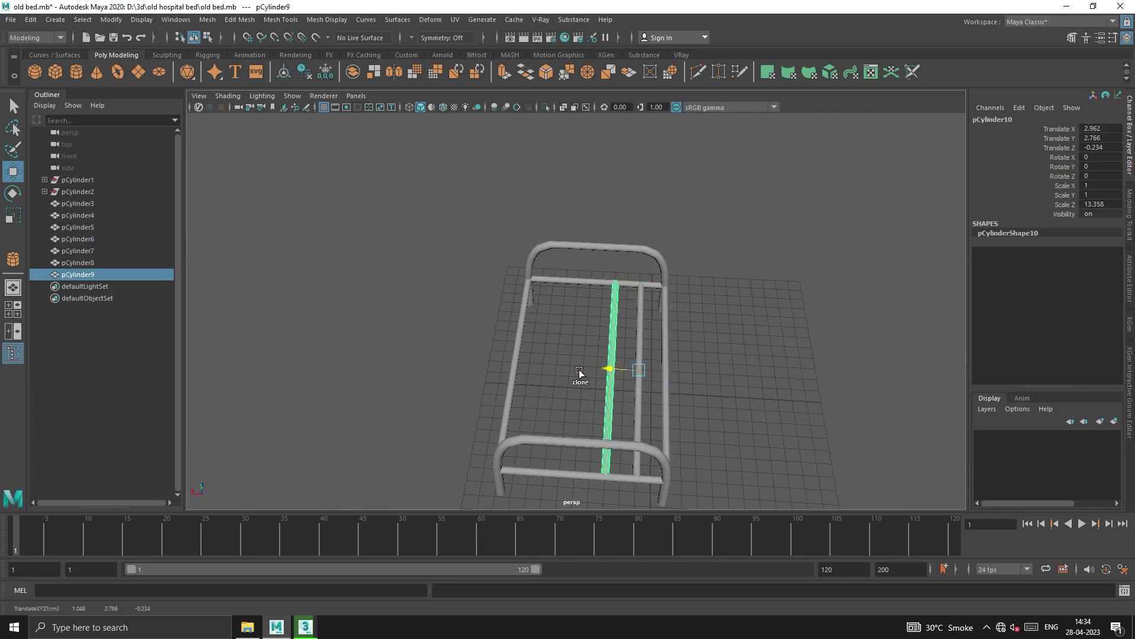
pyautogui.moveTo(738, 357)
pyautogui.keyDown('alt'); pyautogui.mouseDown()
pyautogui.moveTo(712, 344)
pyautogui.moveTo(712, 353)
pyautogui.mouseUp(); pyautogui.keyUp('alt')
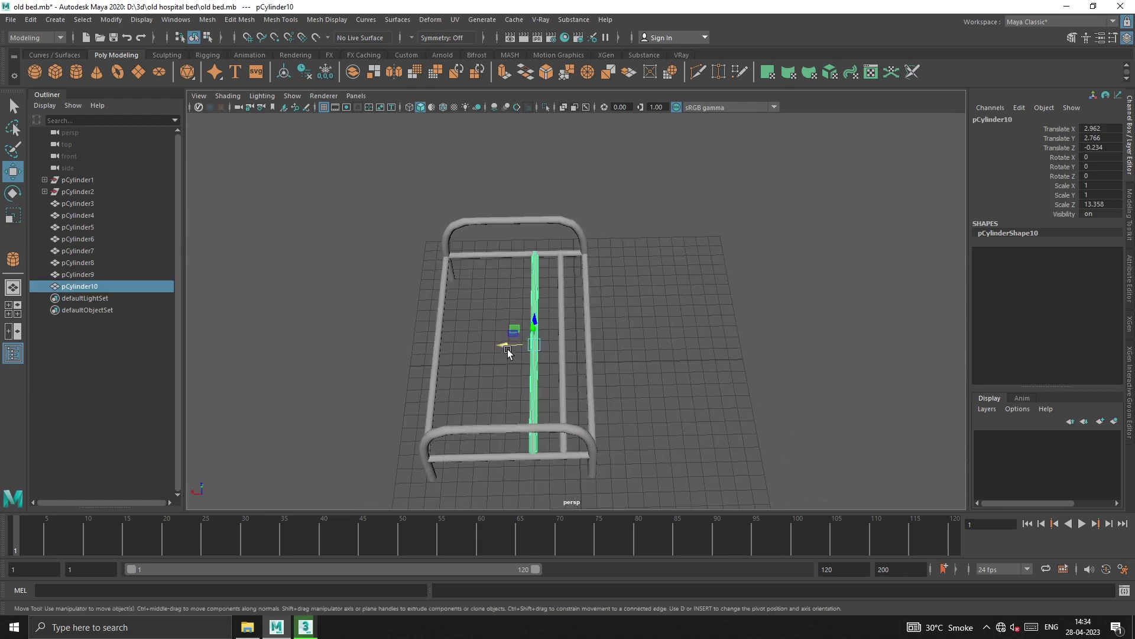
pyautogui.moveTo(507, 345)
pyautogui.keyDown('shift'); pyautogui.mouseDown()
pyautogui.moveTo(452, 352)
pyautogui.moveTo(463, 353)
pyautogui.mouseUp(); pyautogui.keyUp('shift')
pyautogui.moveTo(418, 355); pyautogui.dragTo(423, 361)
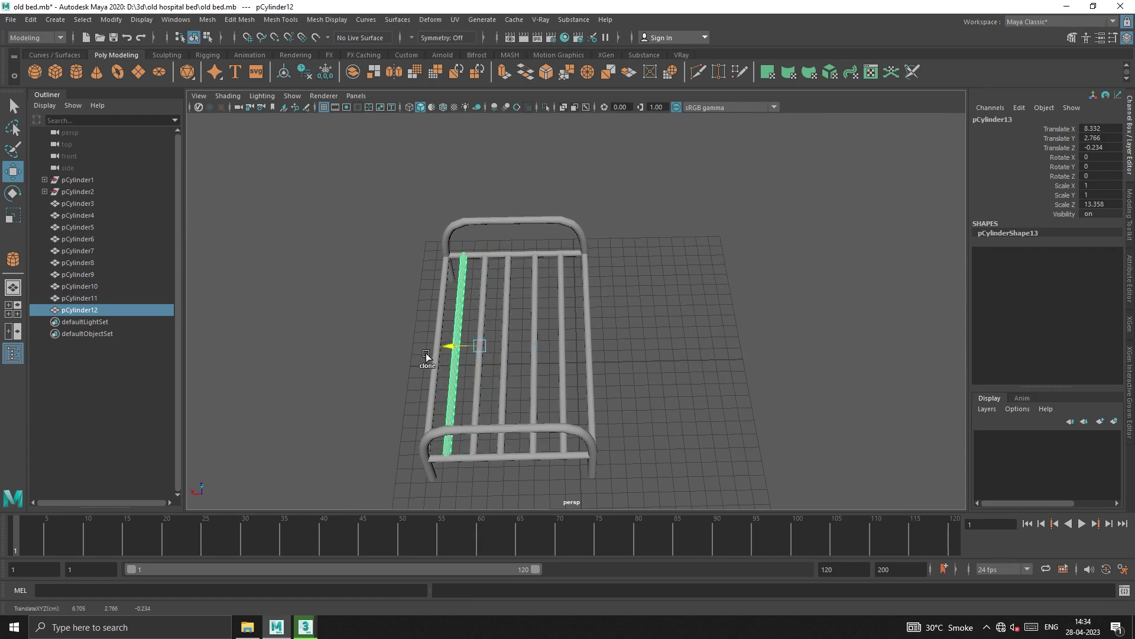
# Clone one more slat out beside the bed frame.
pyautogui.click(673, 352)
pyautogui.moveTo(673, 352)
pyautogui.keyDown('alt'); pyautogui.mouseDown()
pyautogui.moveTo(697, 367)
pyautogui.moveTo(562, 461)
pyautogui.mouseUp(); pyautogui.keyUp('alt')
pyautogui.click(540, 343)
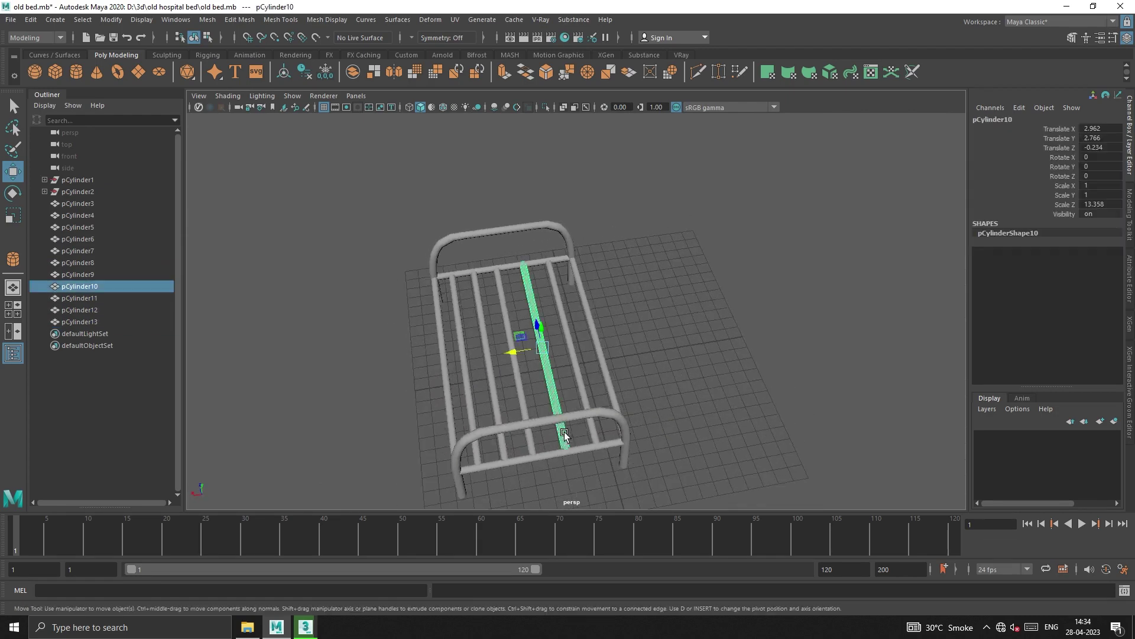
pyautogui.moveTo(539, 343)
pyautogui.keyDown('shift'); pyautogui.mouseDown()
pyautogui.moveTo(674, 343)
pyautogui.moveTo(844, 265)
pyautogui.mouseUp(); pyautogui.keyUp('shift')
# Stand the copied bar upright with a -90 rotation and scale it into a short post.
pyautogui.press('e')
pyautogui.press('Return')
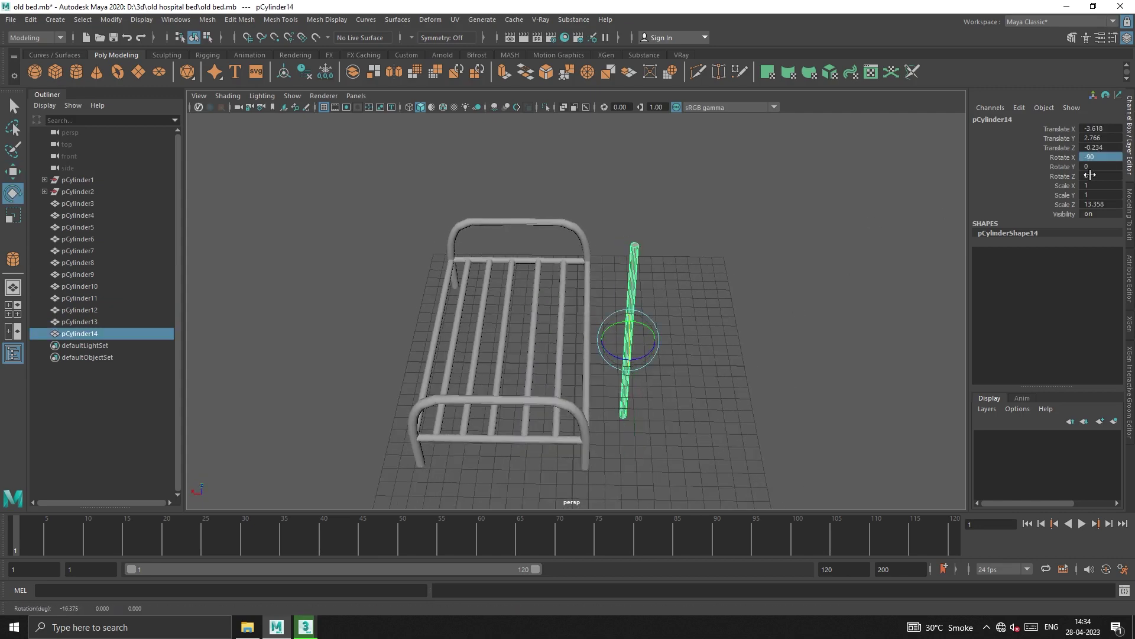
pyautogui.press('r')
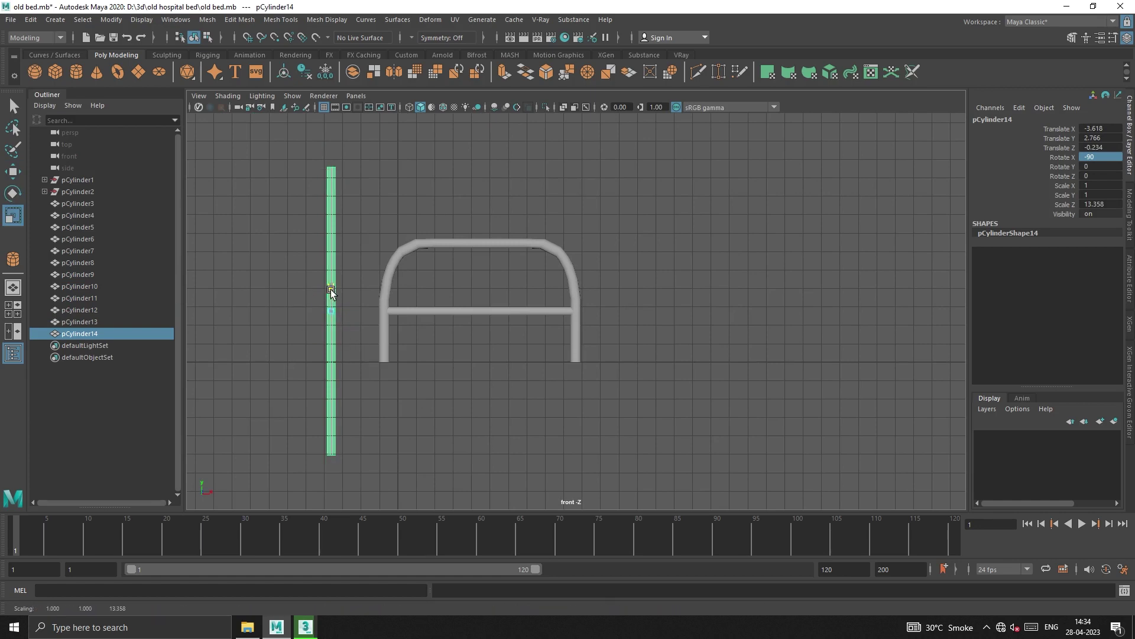
pyautogui.moveTo(333, 296)
pyautogui.mouseDown()
pyautogui.moveTo(337, 311)
pyautogui.moveTo(440, 304)
pyautogui.moveTo(462, 222)
pyautogui.mouseUp()
pyautogui.press('w')
pyautogui.press('r')
pyautogui.press('w')
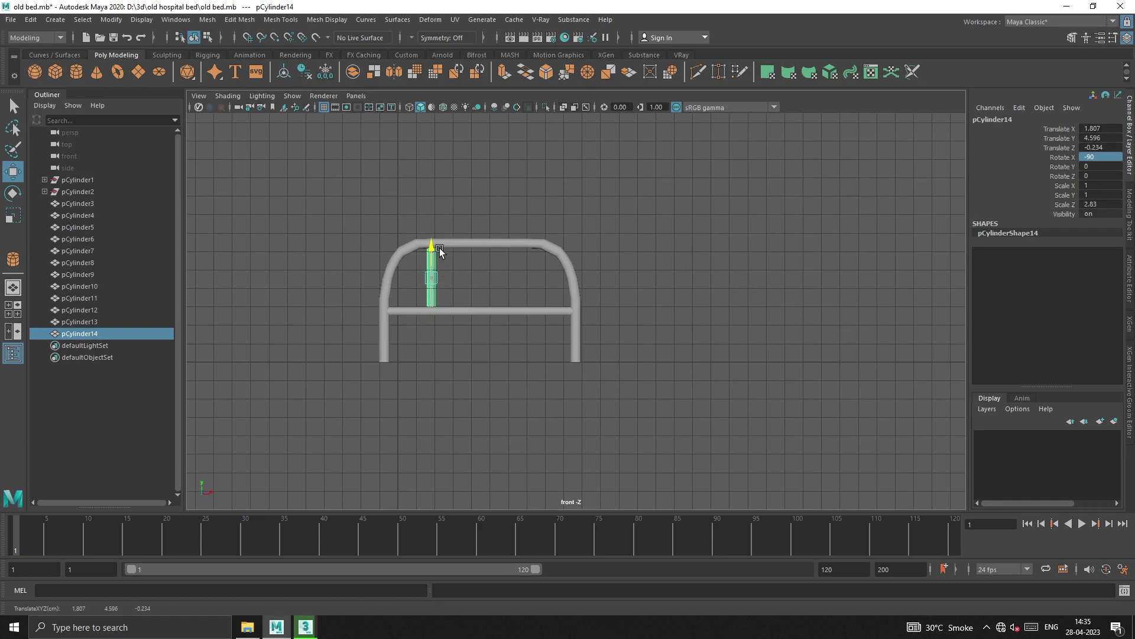
# Turn on Wireframe on Shaded, place the post inside the headboard arch, and duplicate it.
pyautogui.click(443, 107)
pyautogui.scroll(2, 400, 269)
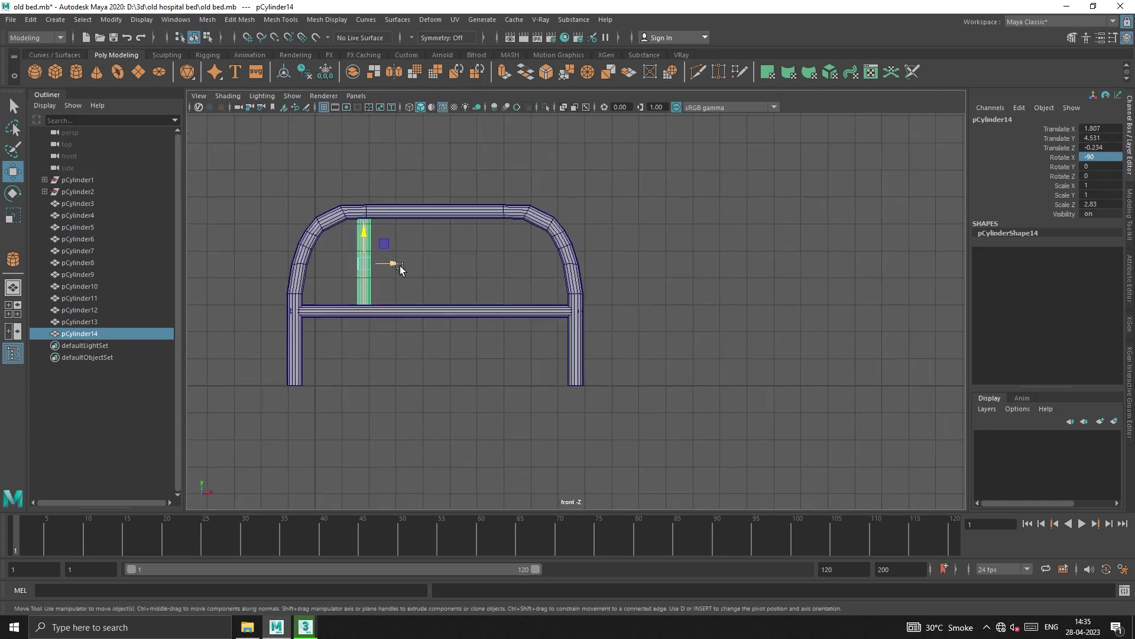
pyautogui.press('space')
pyautogui.moveTo(456, 332); pyautogui.dragTo(459, 445)
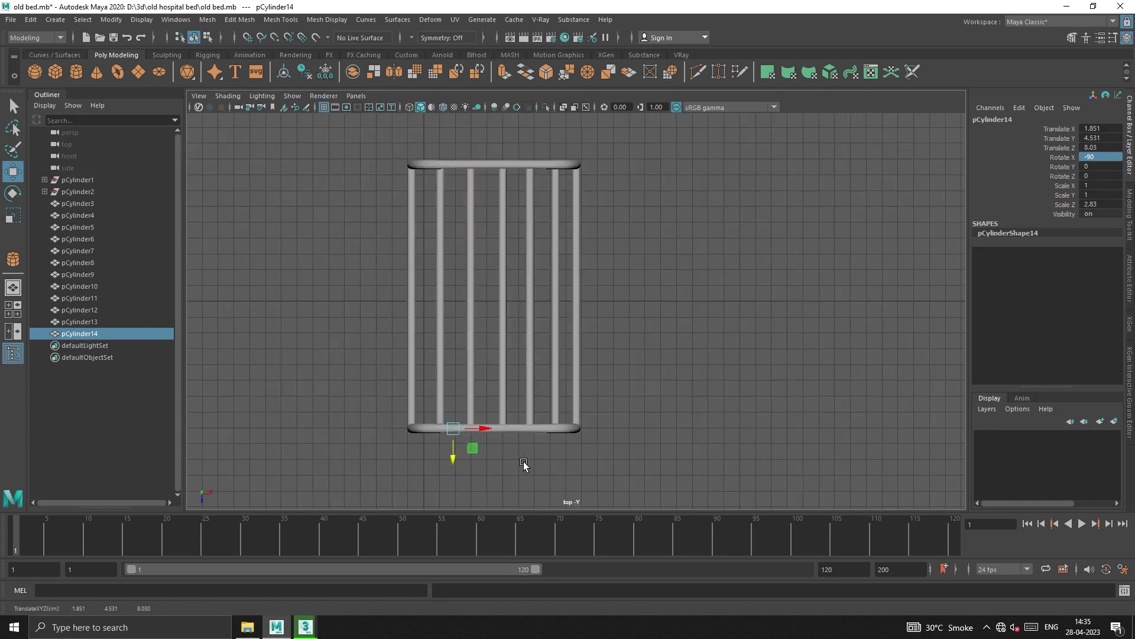
pyautogui.press('space')
pyautogui.moveTo(393, 262)
pyautogui.mouseDown()
pyautogui.moveTo(364, 269)
pyautogui.moveTo(549, 267)
pyautogui.mouseUp()
pyautogui.hotkey('ctrl', 'd')
pyautogui.hotkey('ctrl', 'd')
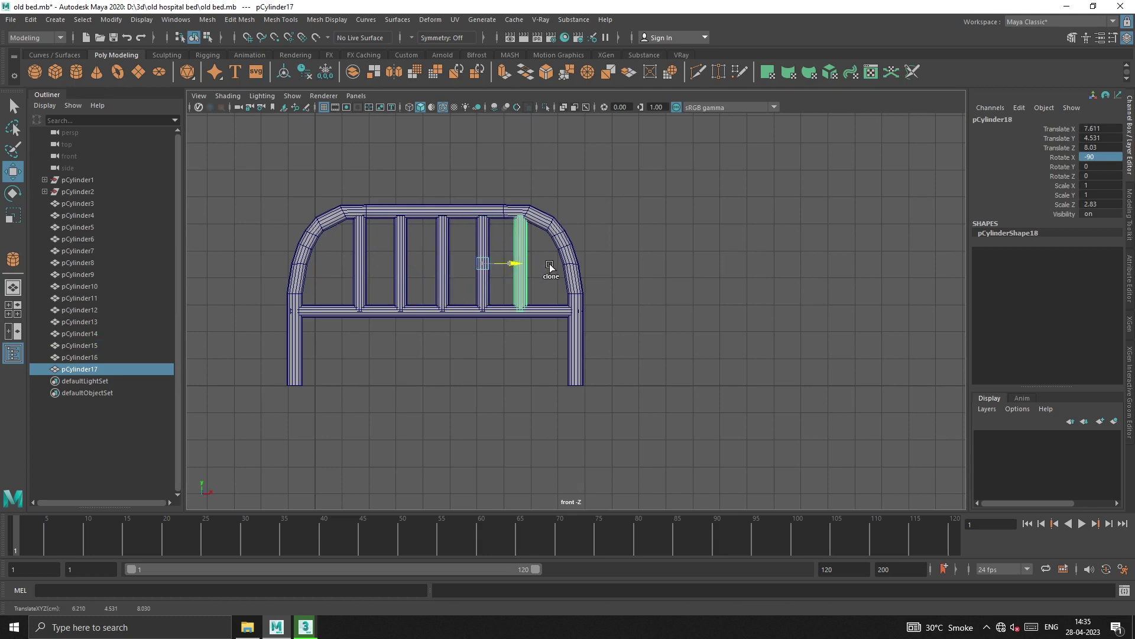
# Nudge the headboard posts sideways to even out their spacing.
pyautogui.click(358, 267)
pyautogui.moveTo(377, 264); pyautogui.dragTo(368, 264)
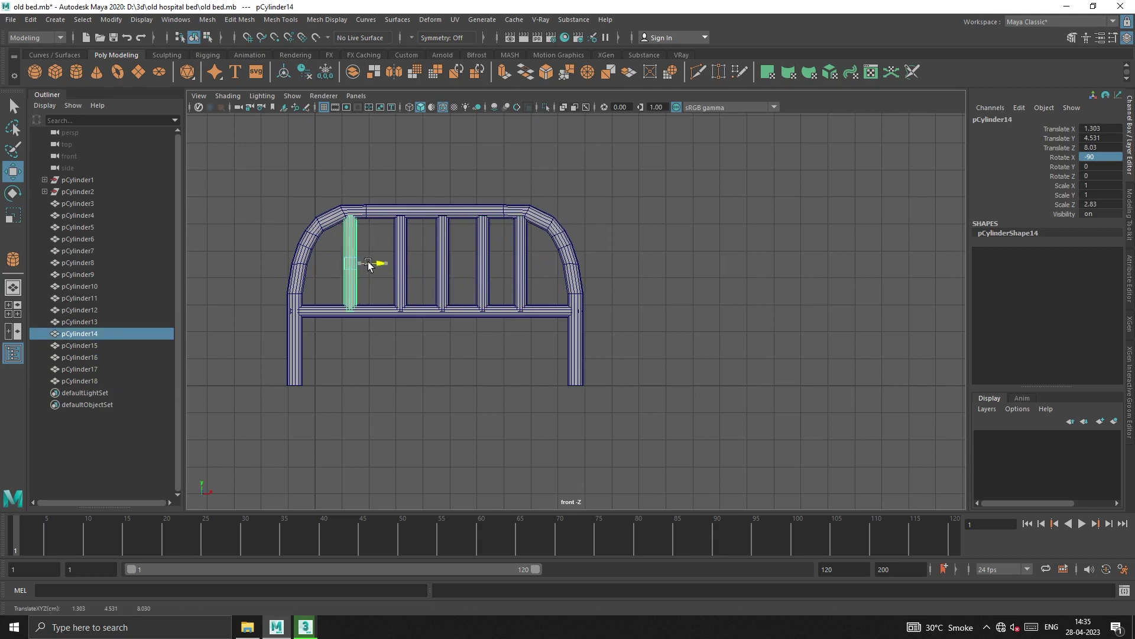
pyautogui.click(401, 266)
pyautogui.moveTo(414, 267); pyautogui.dragTo(406, 267, button='middle')
pyautogui.click(443, 284)
pyautogui.moveTo(465, 289); pyautogui.dragTo(461, 289, button='middle')
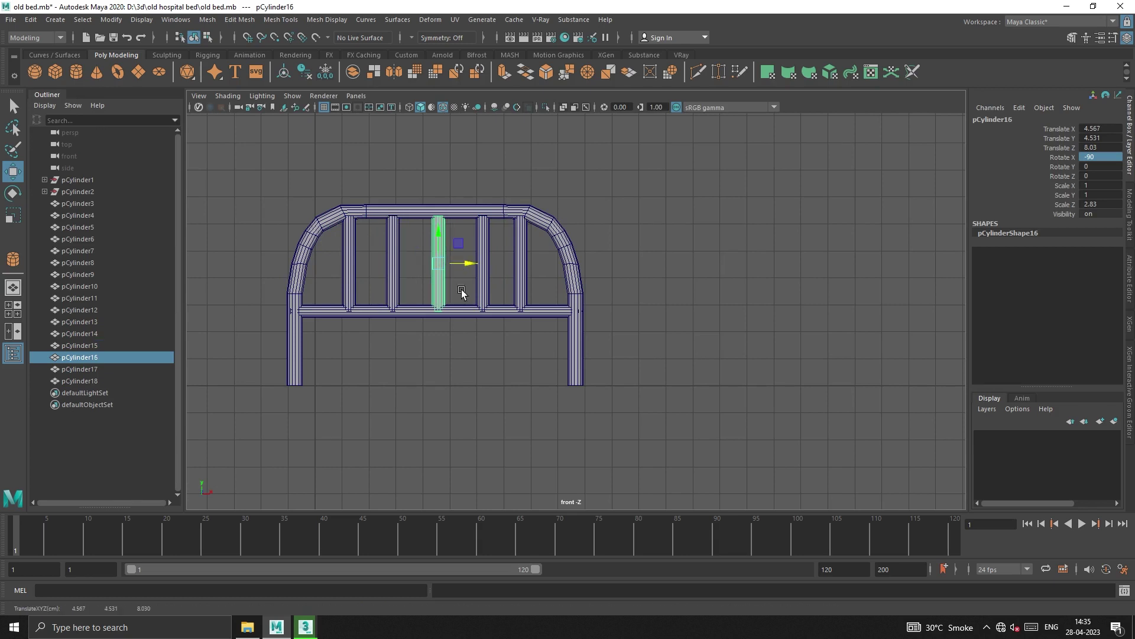
pyautogui.click(459, 343)
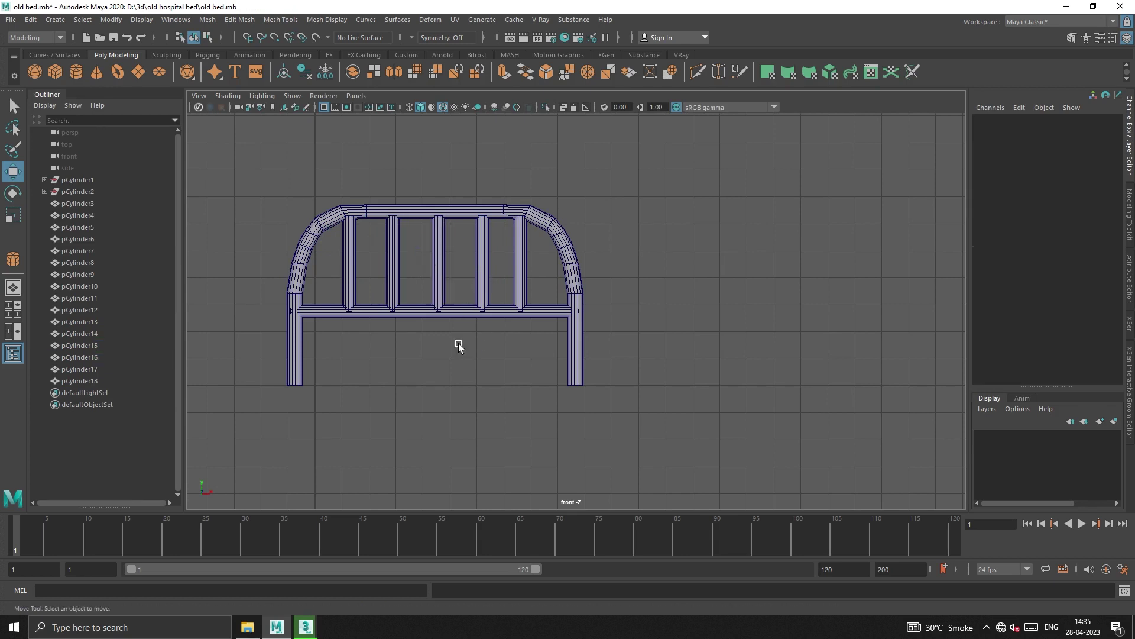
pyautogui.click(516, 293)
pyautogui.moveTo(540, 248); pyautogui.dragTo(512, 331, button='middle')
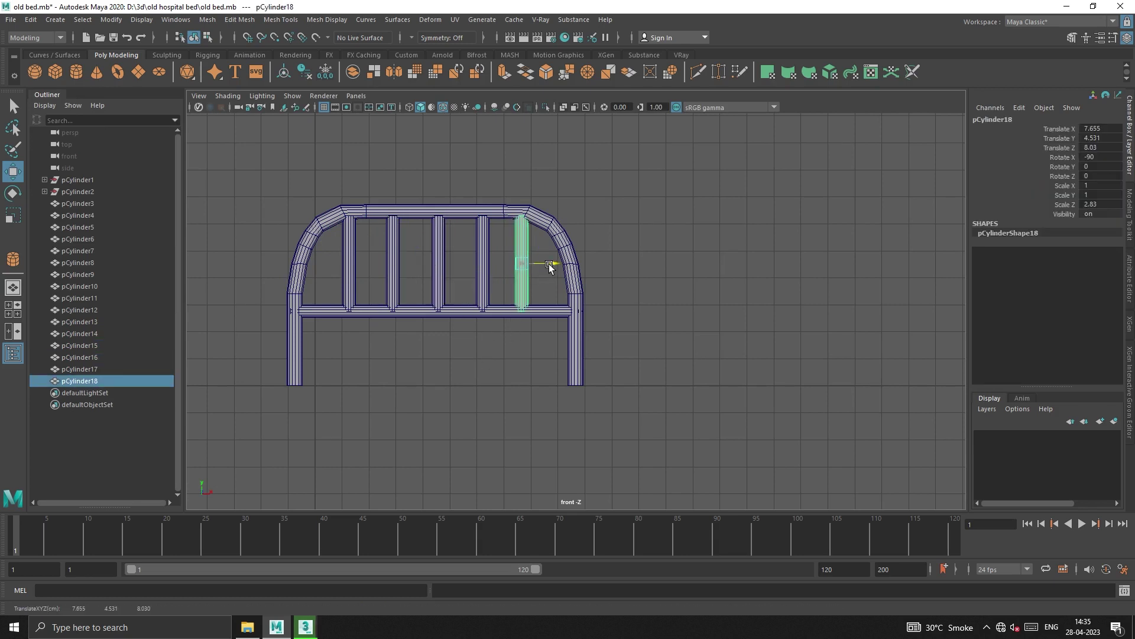
# Add shortened posts under the arch's left and right curves.
pyautogui.click(348, 266)
pyautogui.hotkey('ctrl', 'd')
pyautogui.moveTo(369, 262); pyautogui.dragTo(345, 273, button='middle')
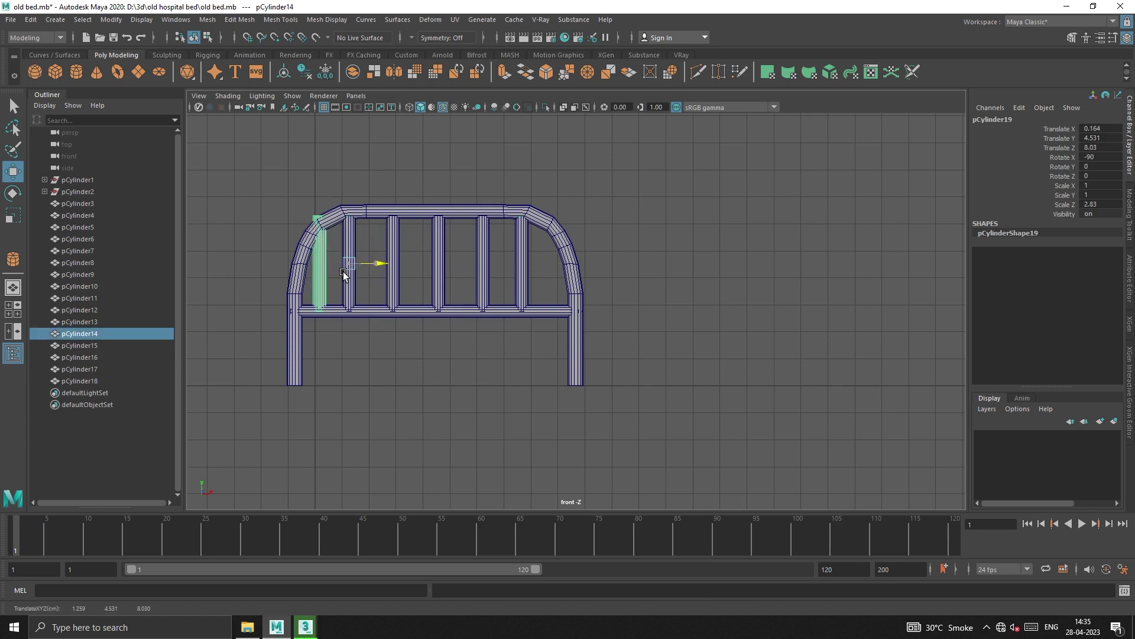
pyautogui.press('r')
pyautogui.moveTo(319, 230); pyautogui.dragTo(320, 243)
pyautogui.press('w')
pyautogui.press('r')
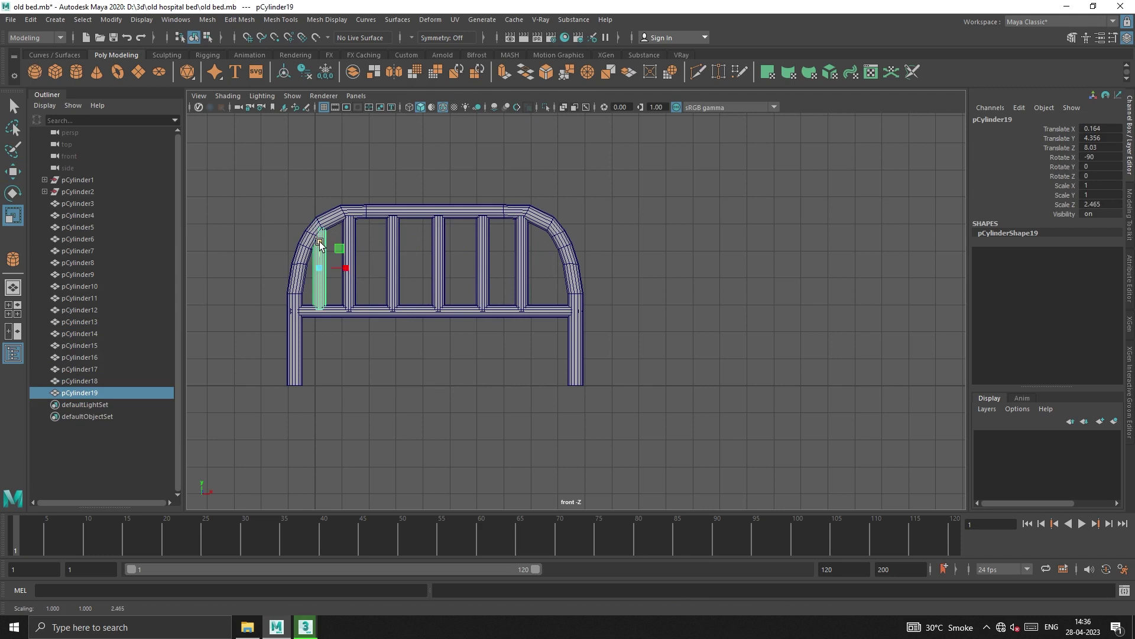
pyautogui.press('w')
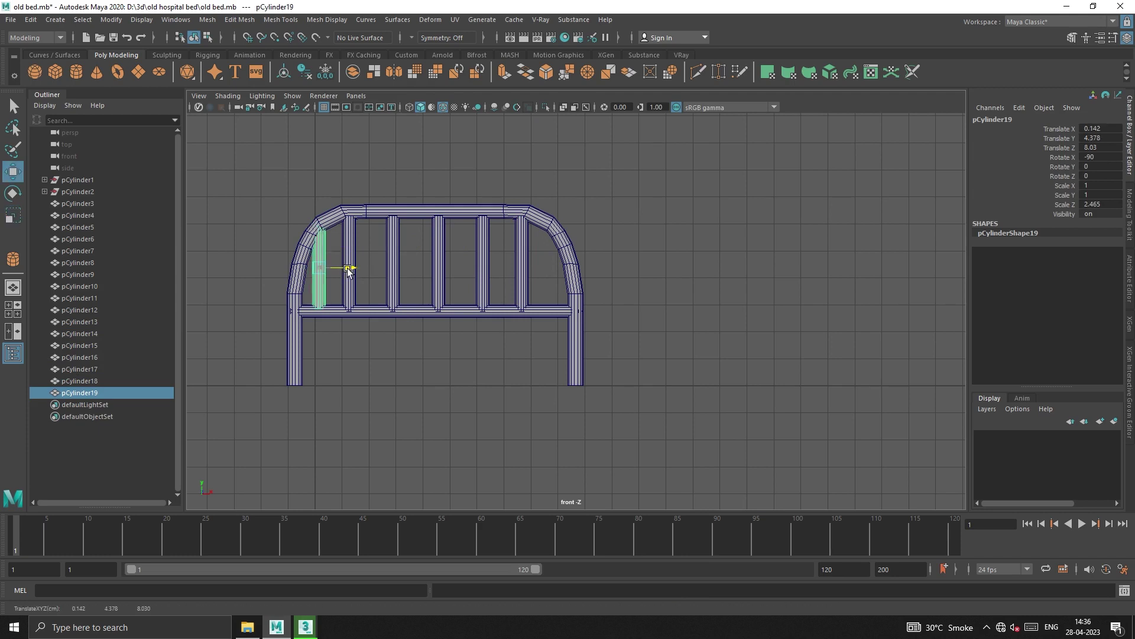
pyautogui.keyDown('shift'); pyautogui.moveTo(346, 268); pyautogui.dragTo(575, 301); pyautogui.keyUp('shift')
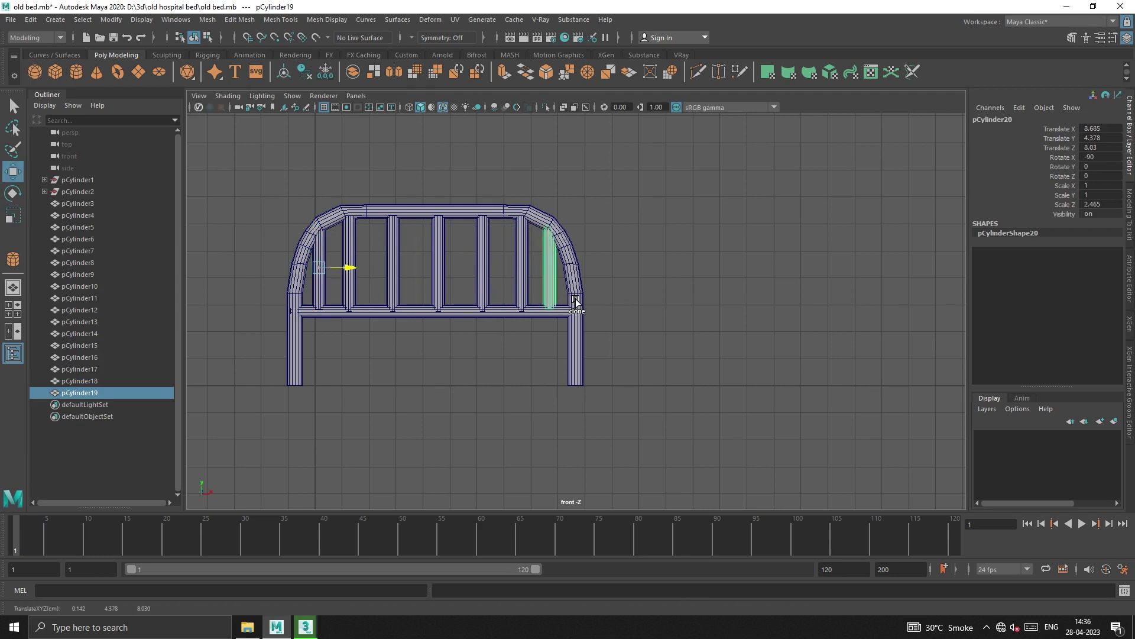
pyautogui.click(480, 319)
# Select all headboard vertical bars and clone them to the foot end.
pyautogui.click(324, 282)
pyautogui.keyDown('shift'); pyautogui.click(393, 289); pyautogui.keyUp('shift')
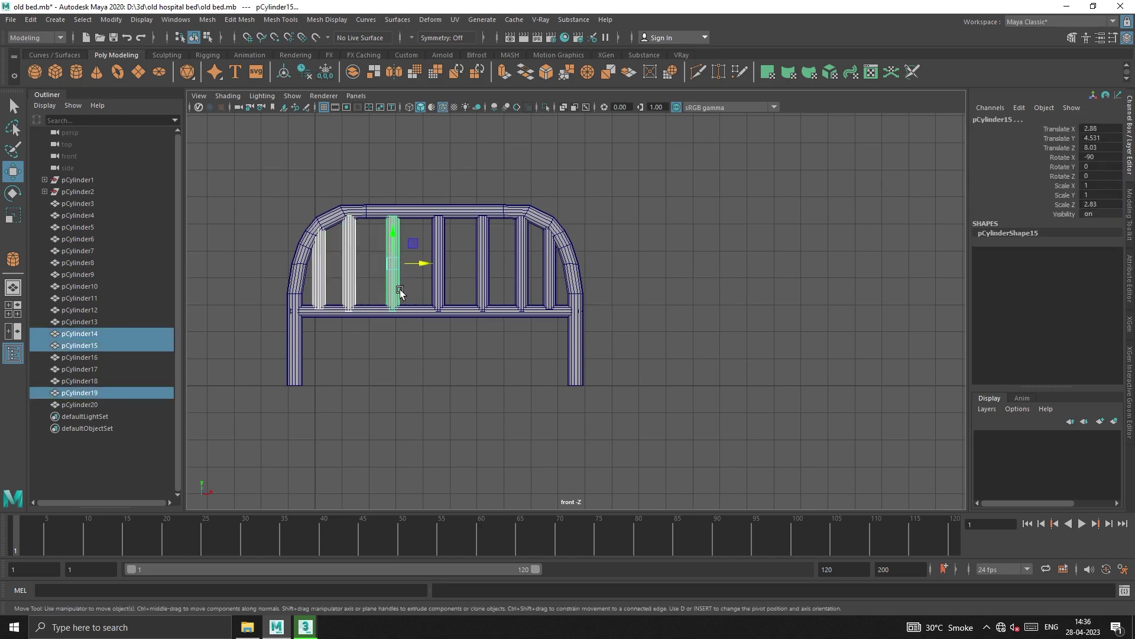
pyautogui.keyDown('shift'); pyautogui.click(439, 284); pyautogui.keyUp('shift')
pyautogui.keyDown('shift'); pyautogui.click(484, 279); pyautogui.keyUp('shift')
pyautogui.keyDown('shift'); pyautogui.click(521, 284); pyautogui.keyUp('shift')
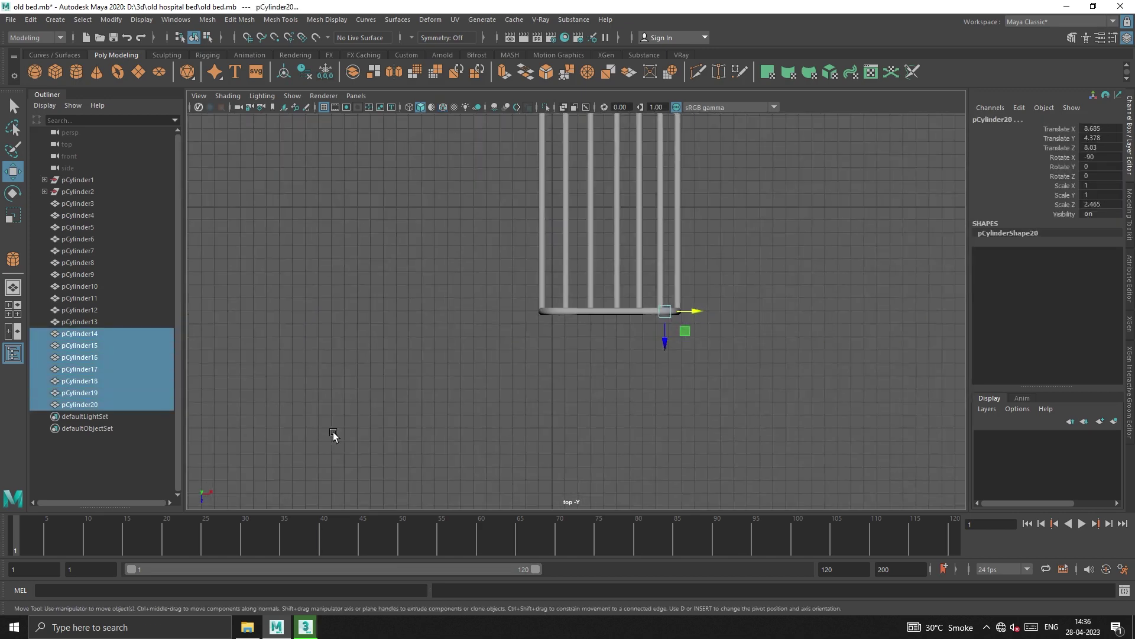
pyautogui.keyDown('shift'); pyautogui.moveTo(639, 337); pyautogui.dragTo(642, 249); pyautogui.keyUp('shift')
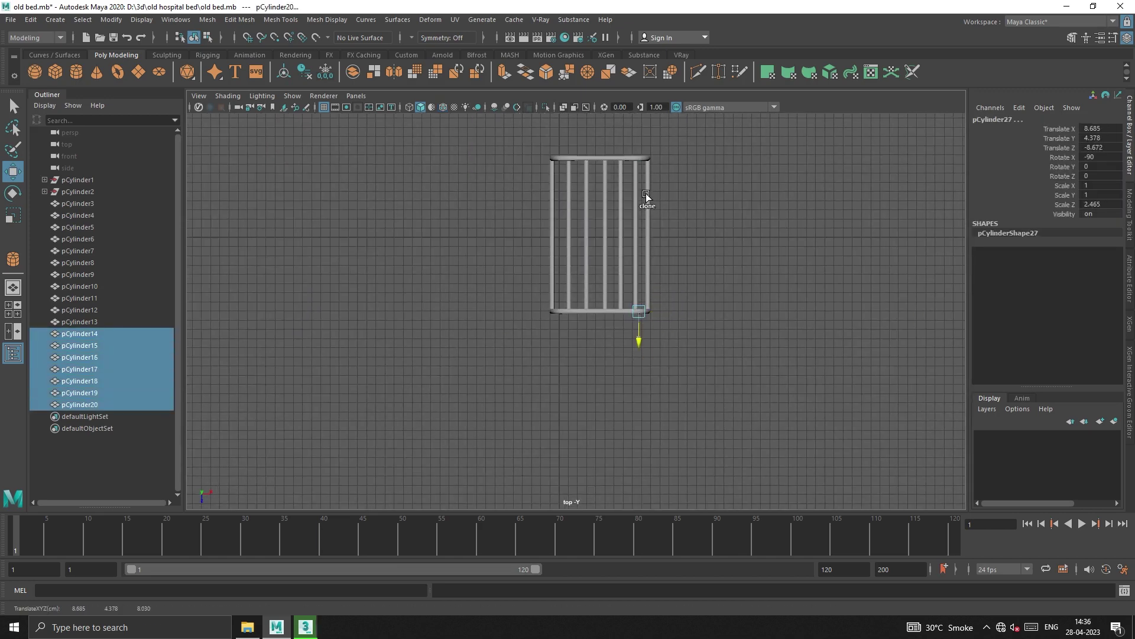
pyautogui.moveTo(646, 196); pyautogui.dragTo(628, 155)
pyautogui.press('space')
# Delete the extra copied bar.
pyautogui.click(705, 370)
pyautogui.moveTo(705, 370)
pyautogui.keyDown('alt'); pyautogui.mouseDown()
pyautogui.moveTo(633, 375)
pyautogui.moveTo(656, 375)
pyautogui.mouseUp(); pyautogui.keyUp('alt')
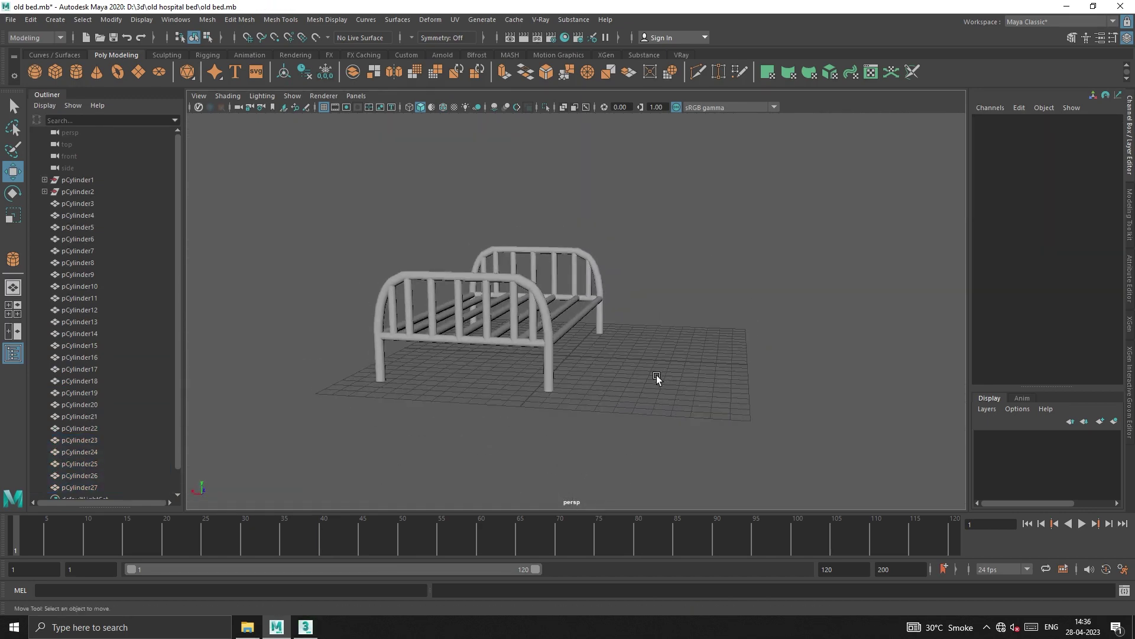
pyautogui.click(519, 320)
pyautogui.click(391, 318)
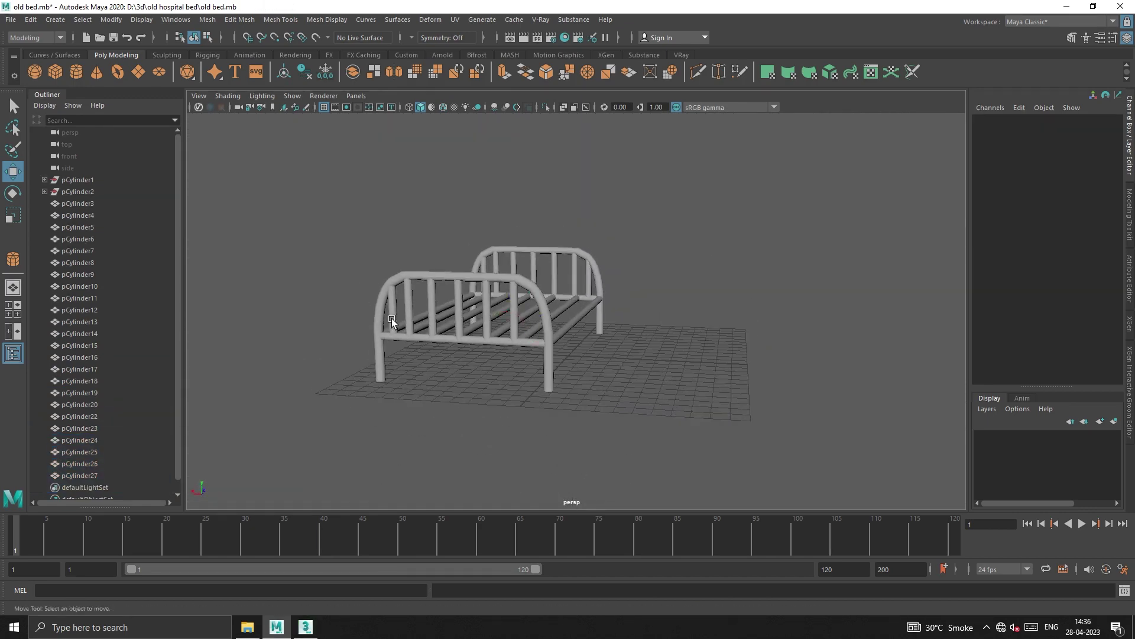
pyautogui.click(554, 278)
pyautogui.press('Delete')
# Shift the rightmost bars on both ends slightly right to even the spacing.
pyautogui.press('space')
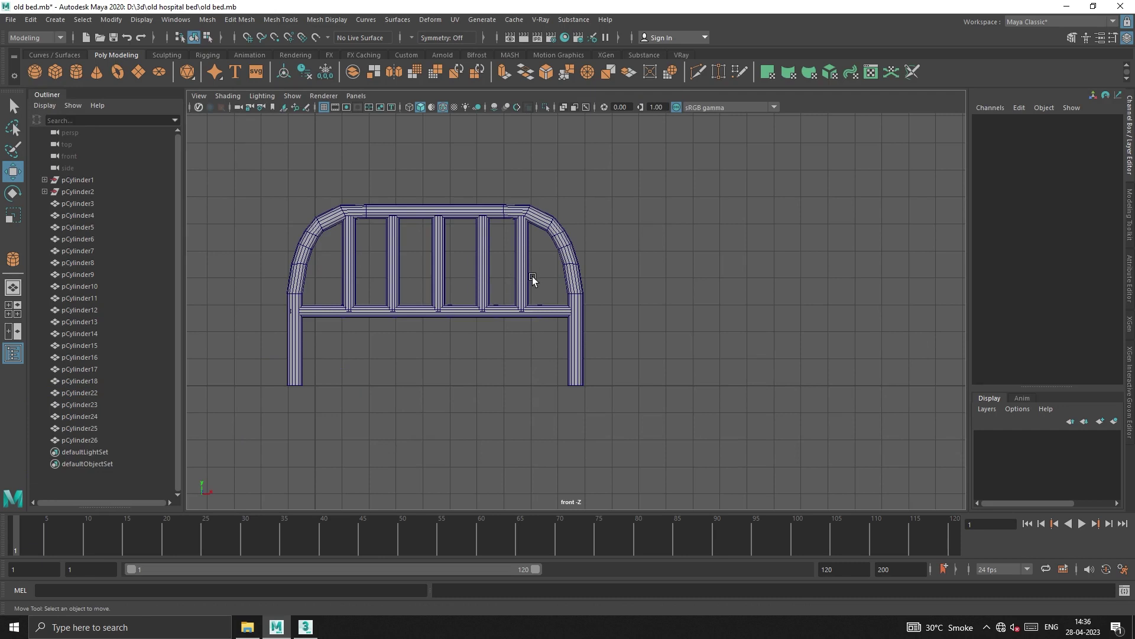
pyautogui.moveTo(348, 281); pyautogui.dragTo(421, 266)
pyautogui.click(378, 278)
pyautogui.click(522, 266)
pyautogui.moveTo(540, 265); pyautogui.dragTo(555, 266)
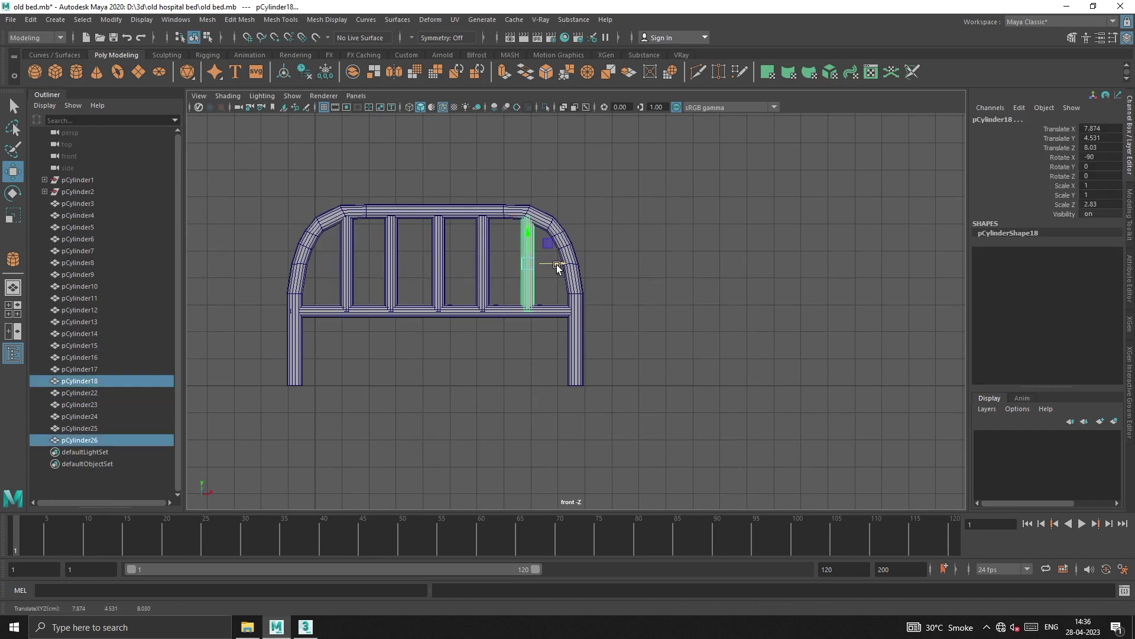
pyautogui.click(612, 300)
pyautogui.press('space')
pyautogui.press('space')
# Draw a polygon box over the bed frame, raise it on top, and narrow it slightly.
pyautogui.press('y')
pyautogui.scroll(-5, 435, 246)
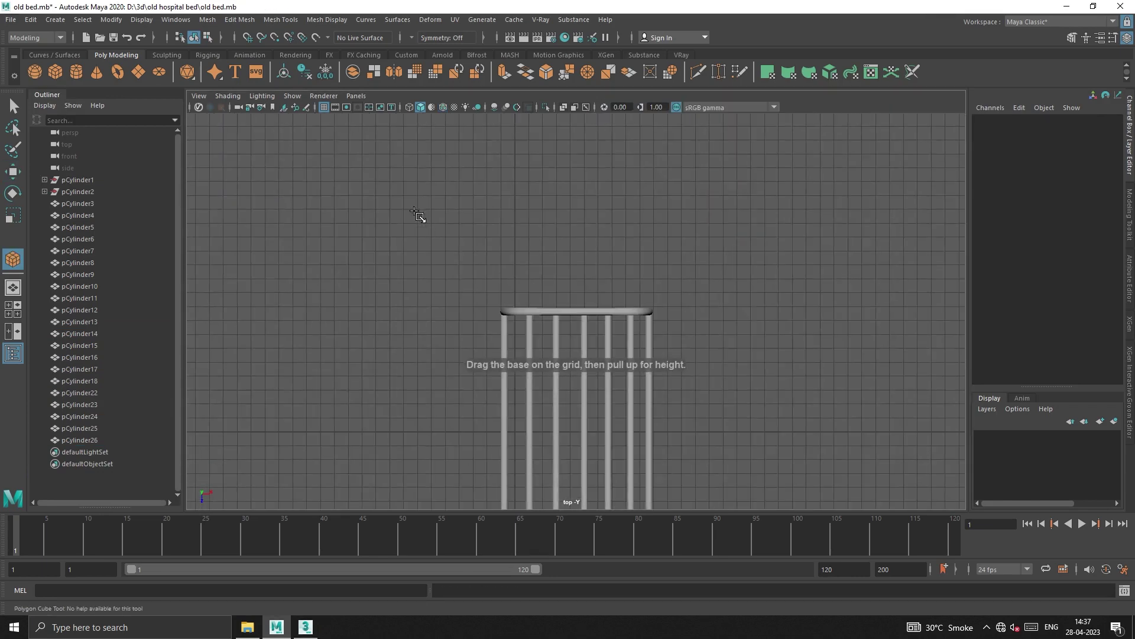
pyautogui.scroll(-1, 516, 322)
pyautogui.moveTo(515, 317)
pyautogui.mouseDown()
pyautogui.moveTo(638, 506)
pyautogui.moveTo(637, 494)
pyautogui.mouseUp()
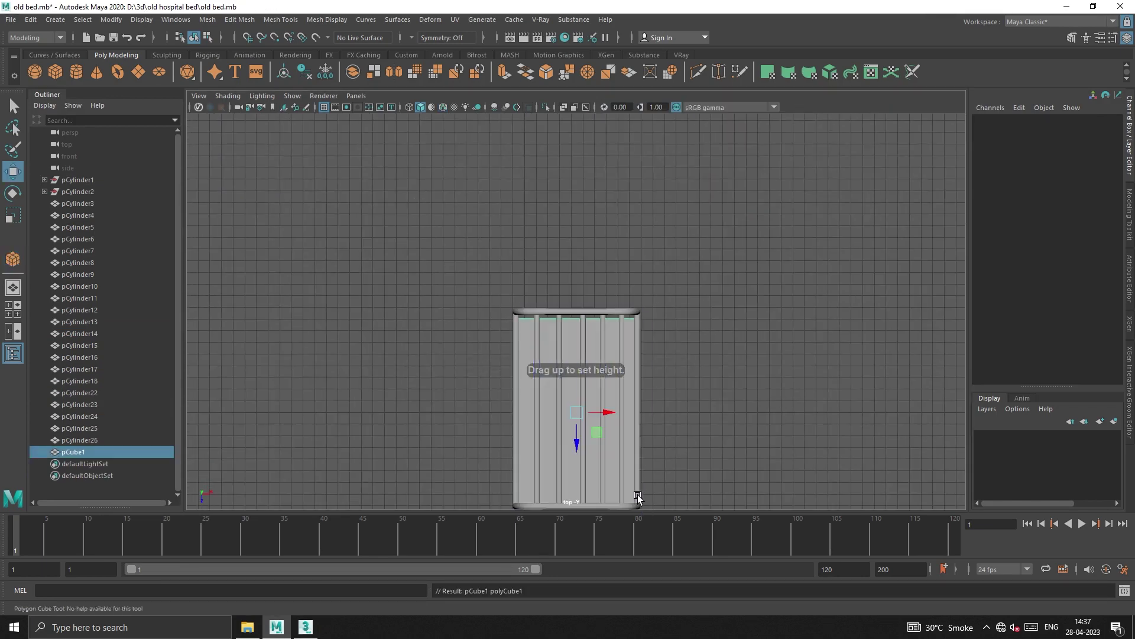
pyautogui.moveTo(576, 442); pyautogui.dragTo(577, 444)
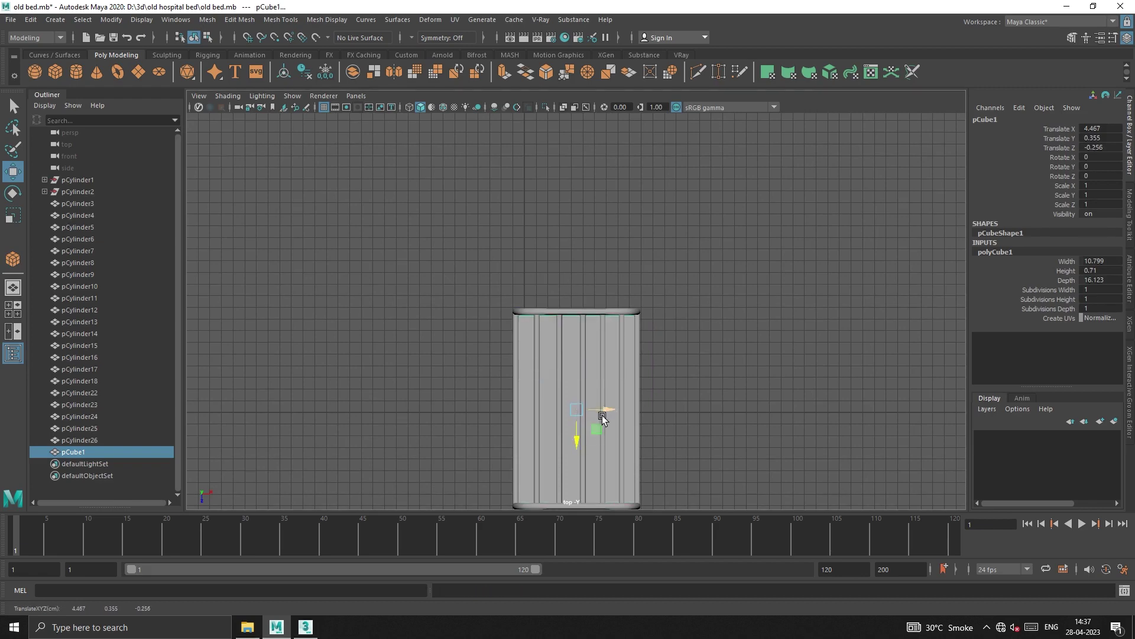
pyautogui.moveTo(436, 284); pyautogui.dragTo(436, 269)
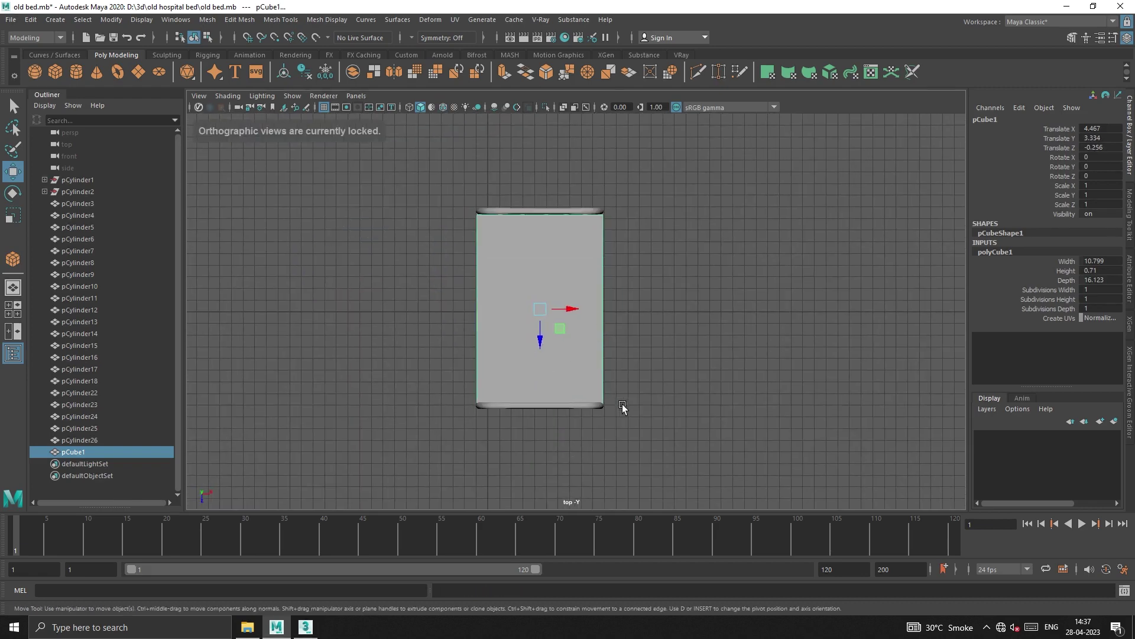
pyautogui.press('r')
pyautogui.moveTo(565, 308); pyautogui.dragTo(540, 337)
pyautogui.press('w')
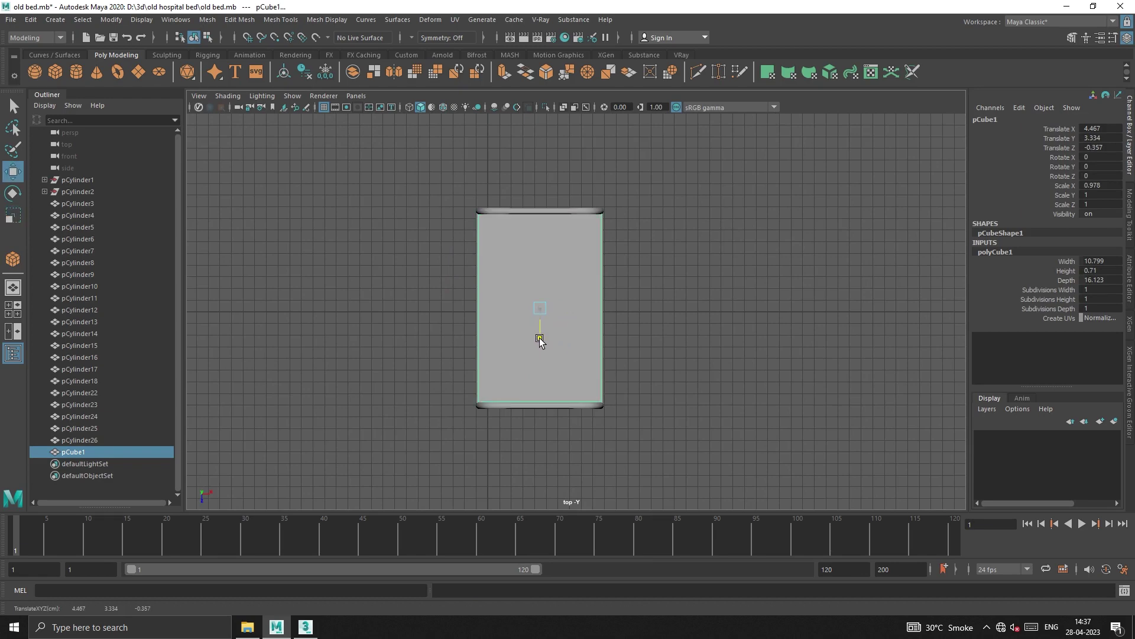
# Select the mattress's front and back top edges in edge mode.
pyautogui.press('space')
pyautogui.press('space')
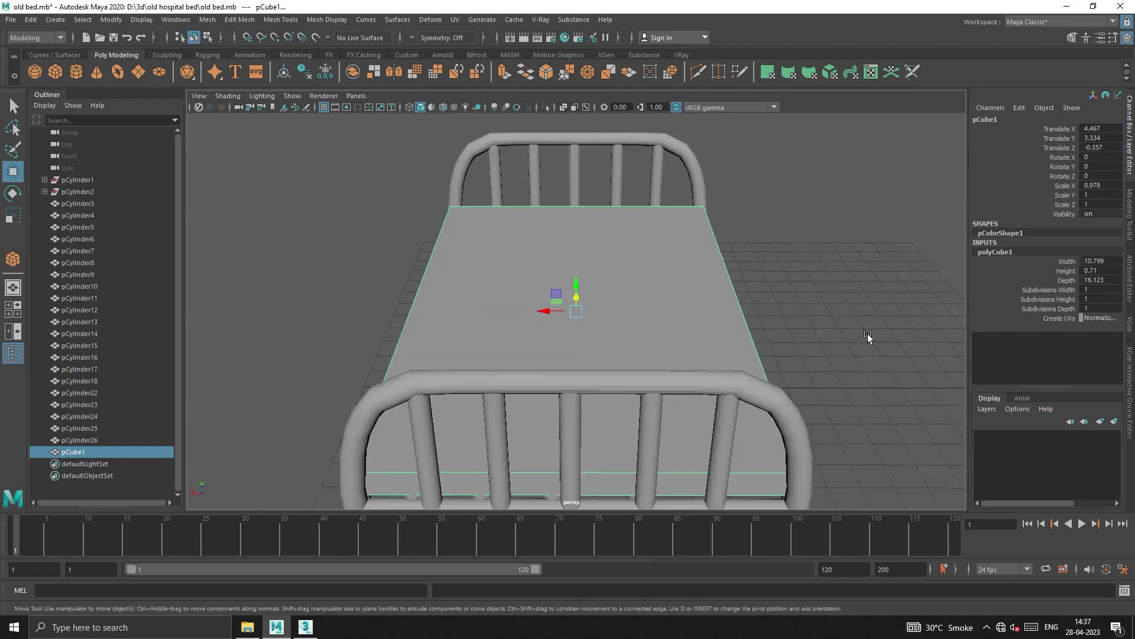
pyautogui.keyDown('alt'); pyautogui.moveTo(867, 334); pyautogui.dragTo(754, 336); pyautogui.keyUp('alt')
pyautogui.click(614, 201)
pyautogui.click(604, 278)
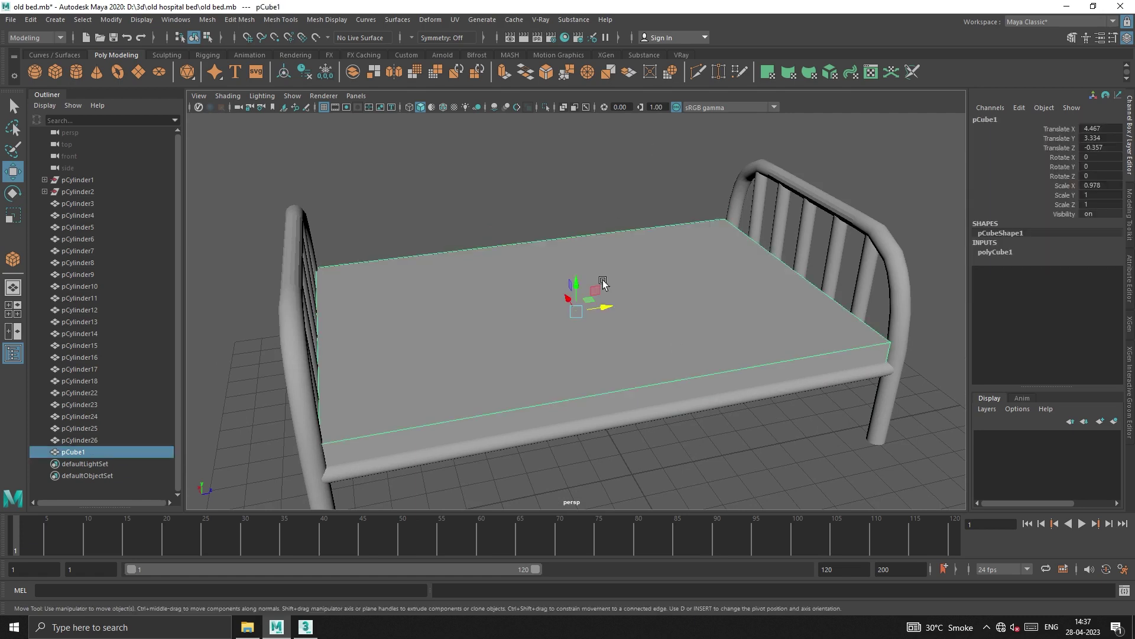
pyautogui.moveTo(597, 313); pyautogui.dragTo(562, 323, button='right')
pyautogui.click(361, 424)
pyautogui.click(373, 269)
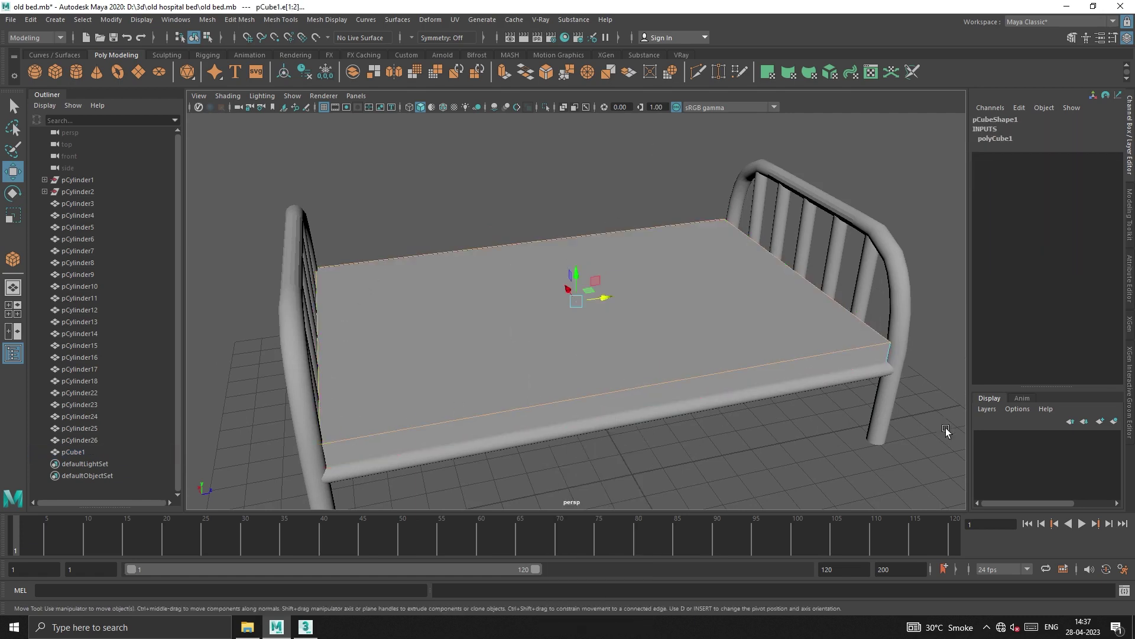
pyautogui.click(1130, 213)
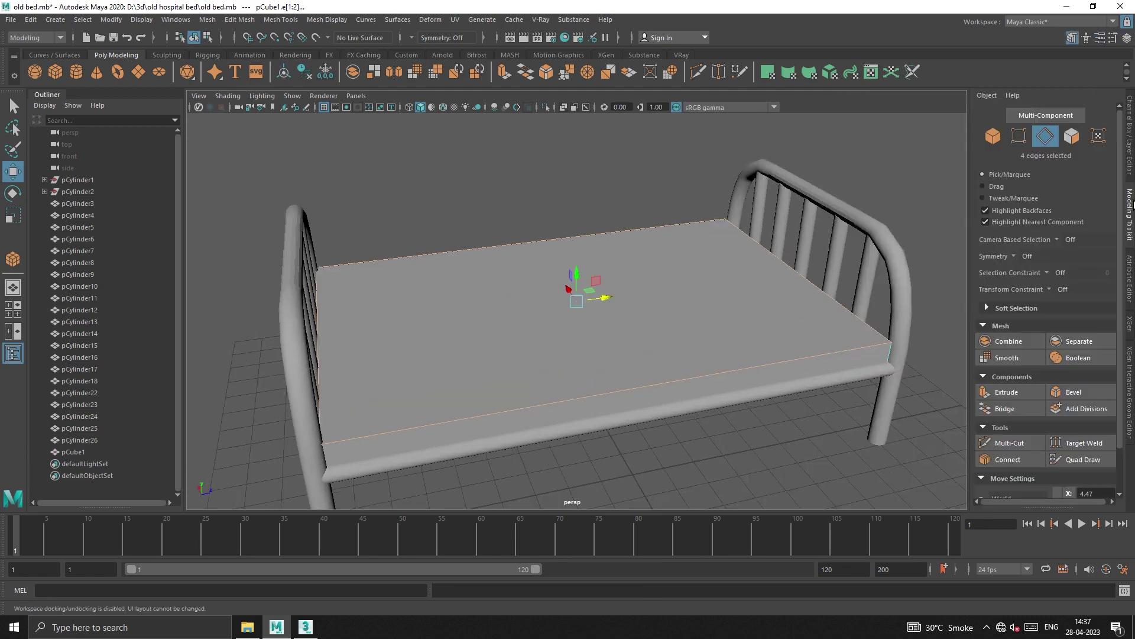
# Bevel the selected mattress edges with 2 segments and inspect the bed in wireframe.
pyautogui.click(1073, 391)
pyautogui.moveTo(287, 268); pyautogui.dragTo(292, 268)
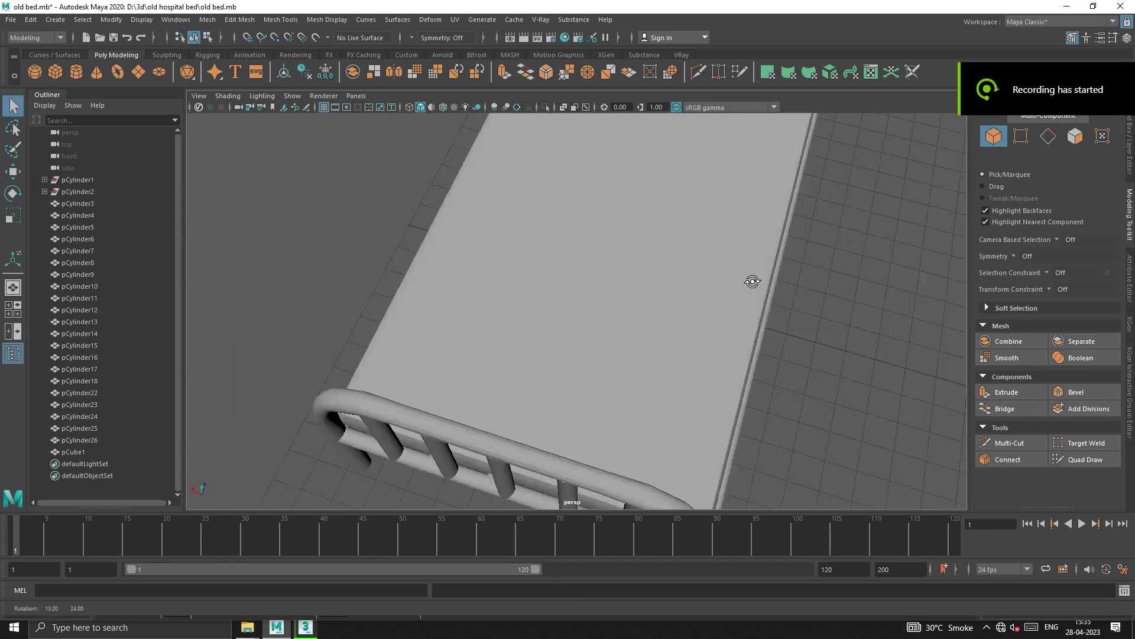
pyautogui.scroll(-3, 743, 296)
pyautogui.moveTo(709, 396)
pyautogui.keyDown('alt'); pyautogui.mouseDown()
pyautogui.moveTo(684, 405)
pyautogui.moveTo(743, 388)
pyautogui.moveTo(549, 385)
pyautogui.mouseUp(); pyautogui.keyUp('alt')
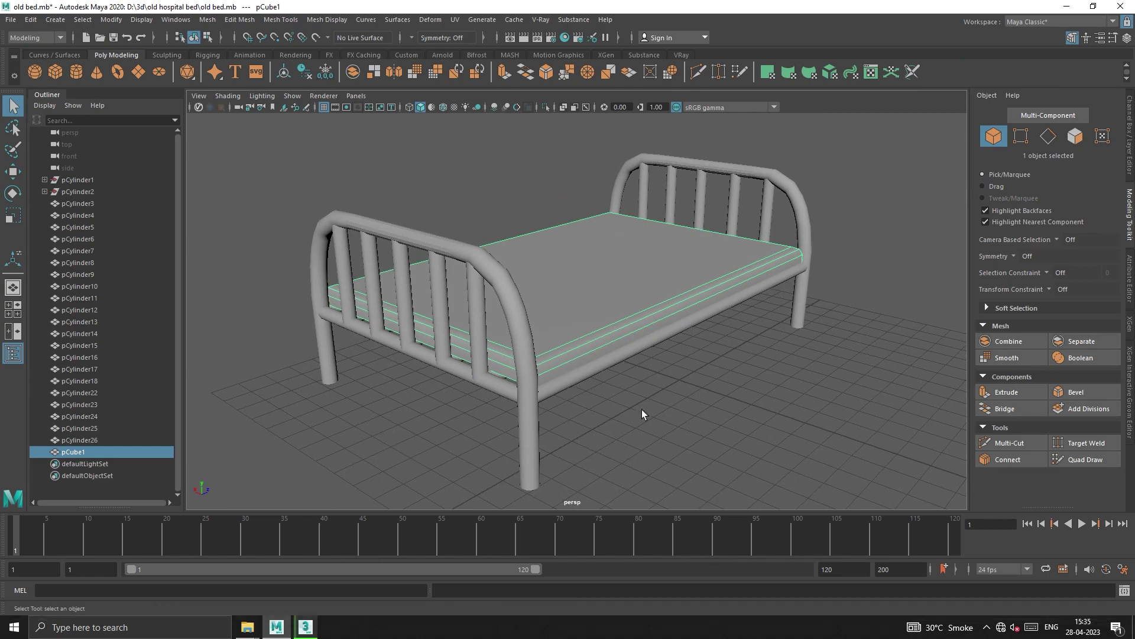
pyautogui.moveTo(642, 410)
pyautogui.keyDown('alt'); pyautogui.mouseDown()
pyautogui.moveTo(621, 418)
pyautogui.moveTo(654, 435)
pyautogui.moveTo(601, 429)
pyautogui.mouseUp(); pyautogui.keyUp('alt')
pyautogui.click(443, 107)
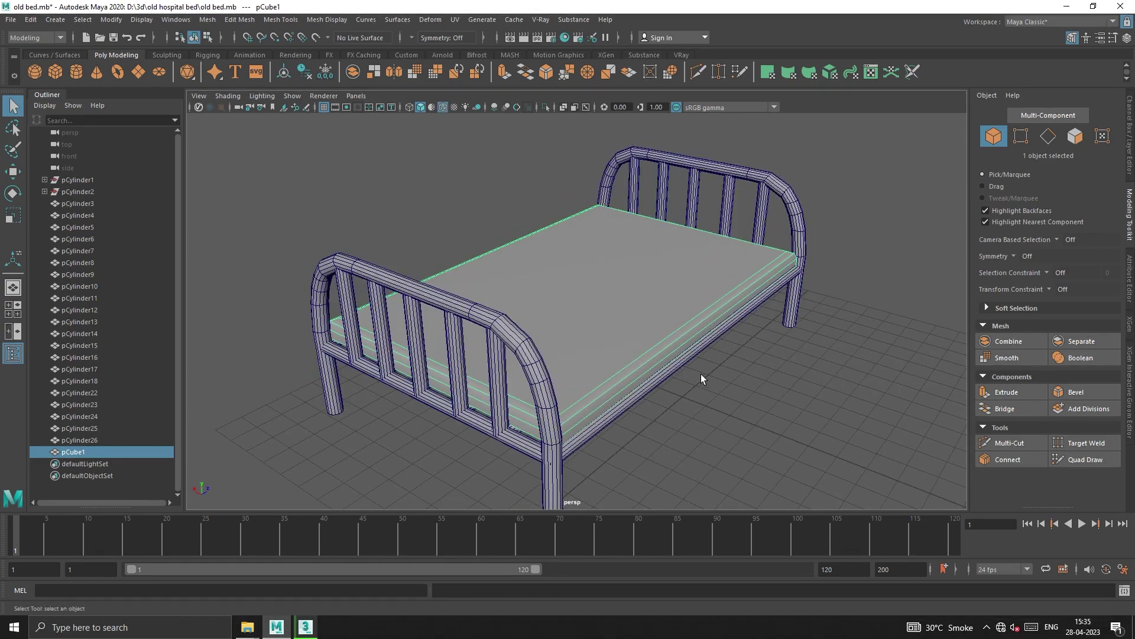
pyautogui.scroll(3, 701, 373)
pyautogui.scroll(3, 681, 404)
# Reselect the mattress and frame it from a low side view.
pyautogui.click(615, 428)
pyautogui.keyDown('alt'); pyautogui.moveTo(615, 428); pyautogui.dragTo(751, 364); pyautogui.keyUp('alt')
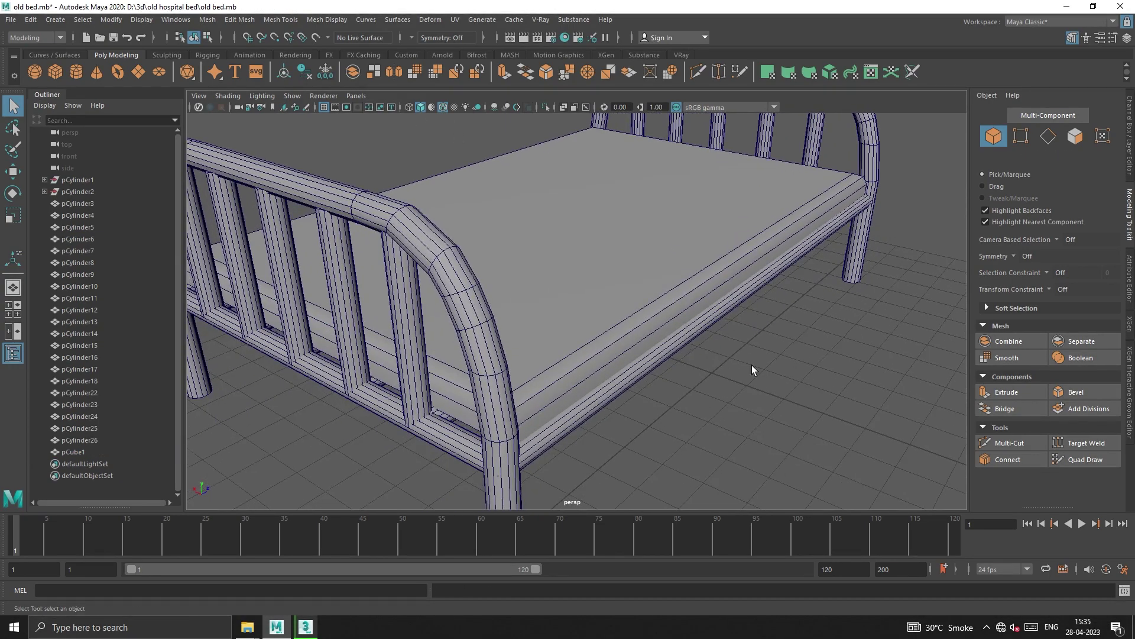
pyautogui.click(665, 332)
pyautogui.press('f')
pyautogui.moveTo(679, 409)
pyautogui.keyDown('alt'); pyautogui.mouseDown()
pyautogui.moveTo(689, 418)
pyautogui.moveTo(537, 308)
pyautogui.moveTo(584, 379)
pyautogui.moveTo(628, 414)
pyautogui.moveTo(777, 349)
pyautogui.mouseUp(); pyautogui.keyUp('alt')
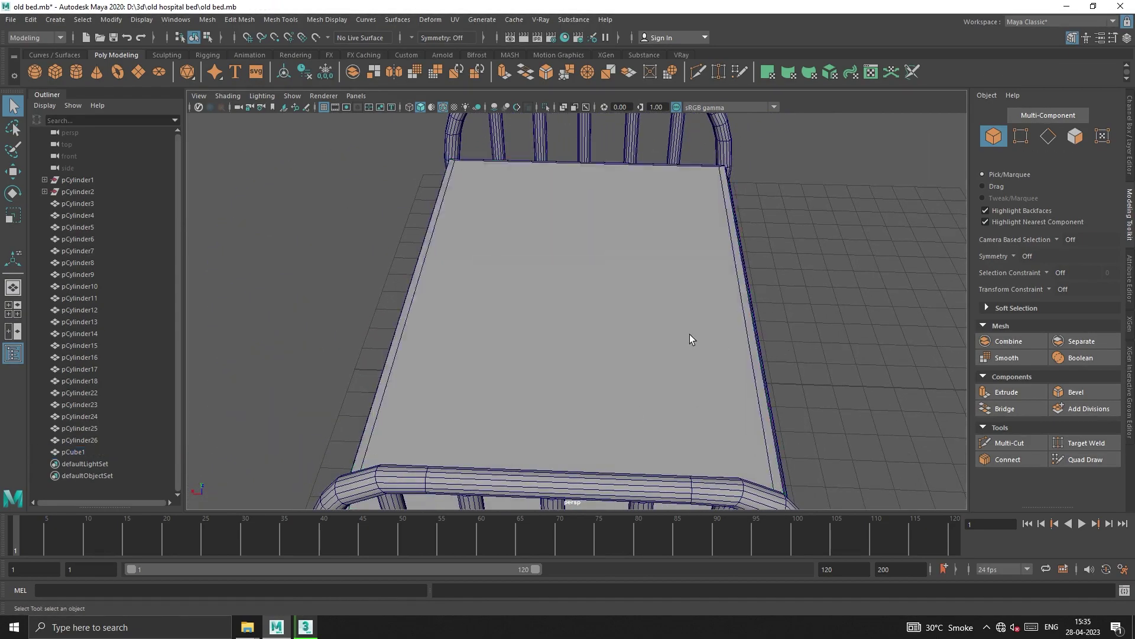
pyautogui.keyDown('alt'); pyautogui.moveTo(639, 324); pyautogui.dragTo(552, 296); pyautogui.keyUp('alt')
pyautogui.press('w')
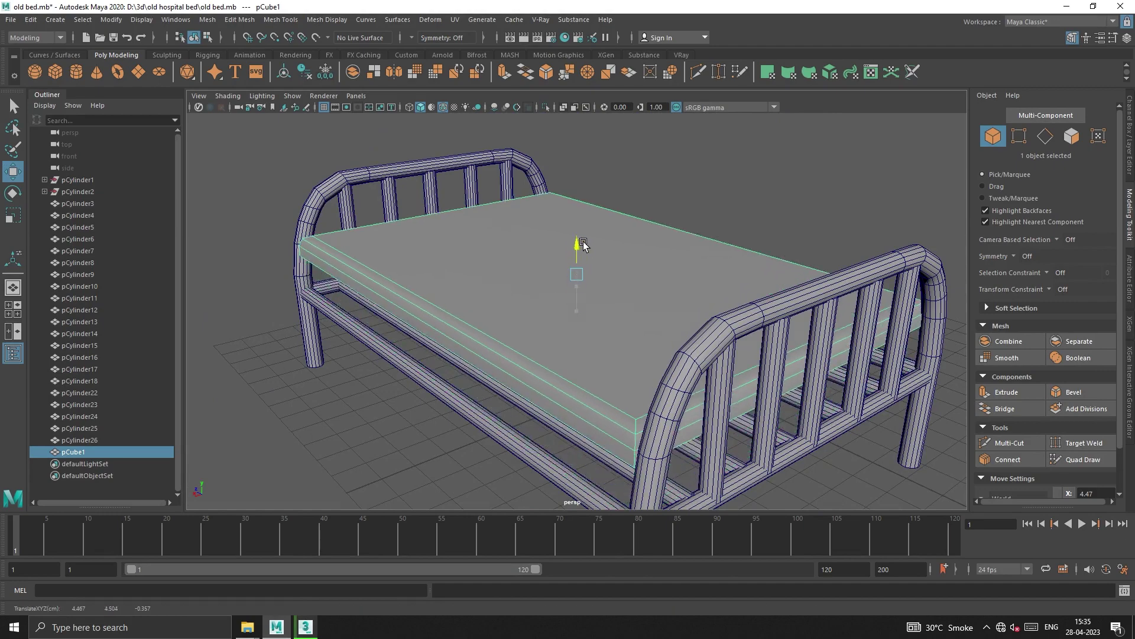
pyautogui.moveTo(419, 340)
pyautogui.keyDown('alt'); pyautogui.mouseDown()
pyautogui.moveTo(456, 367)
pyautogui.moveTo(337, 294)
pyautogui.mouseUp(); pyautogui.keyUp('alt')
pyautogui.click(338, 294)
pyautogui.press('f')
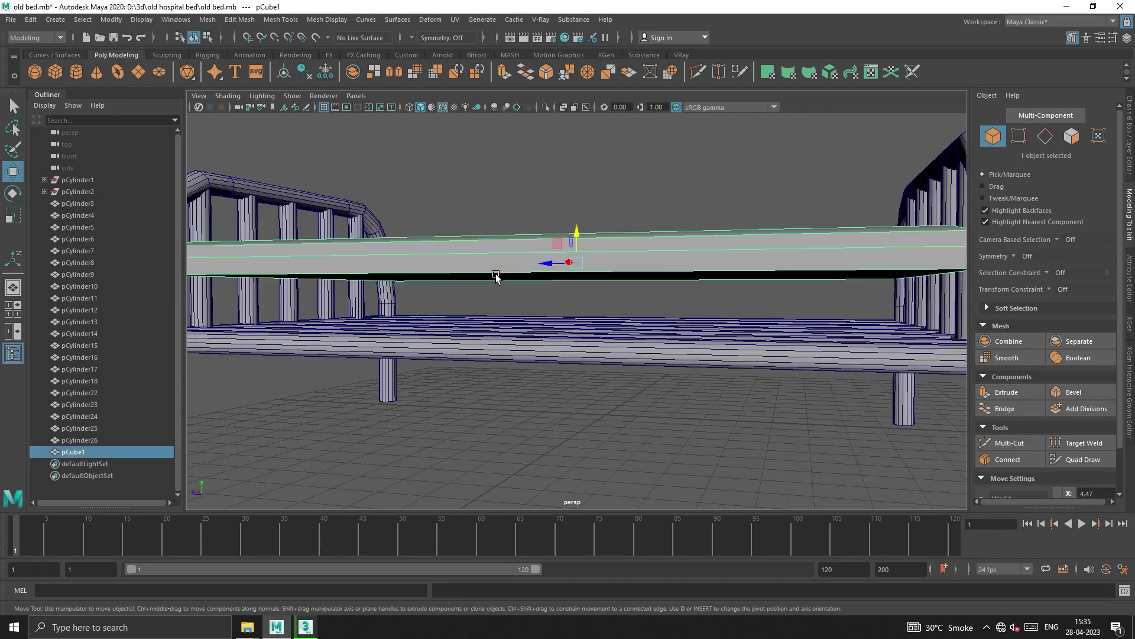
# Select the remaining four mattress edges and bevel them with 2 segments.
pyautogui.moveTo(589, 260); pyautogui.dragTo(594, 290, button='right')
pyautogui.click(573, 266)
pyautogui.moveTo(642, 307)
pyautogui.keyDown('alt'); pyautogui.mouseDown()
pyautogui.moveTo(690, 300)
pyautogui.moveTo(878, 353)
pyautogui.moveTo(513, 322)
pyautogui.moveTo(856, 332)
pyautogui.moveTo(684, 349)
pyautogui.moveTo(724, 367)
pyautogui.mouseUp(); pyautogui.keyUp('alt')
pyautogui.keyDown('shift'); pyautogui.click(512, 321); pyautogui.keyUp('shift')
pyautogui.click(1068, 392)
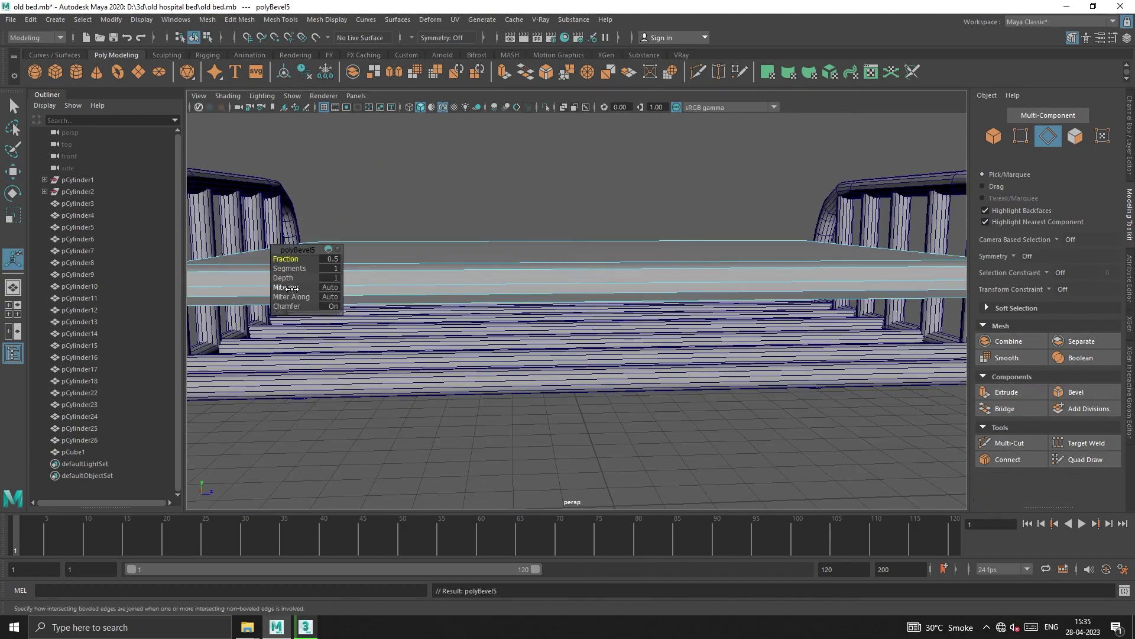
pyautogui.moveTo(290, 270)
pyautogui.mouseDown()
pyautogui.moveTo(550, 450)
pyautogui.moveTo(628, 457)
pyautogui.moveTo(622, 445)
pyautogui.moveTo(800, 316)
pyautogui.mouseUp()
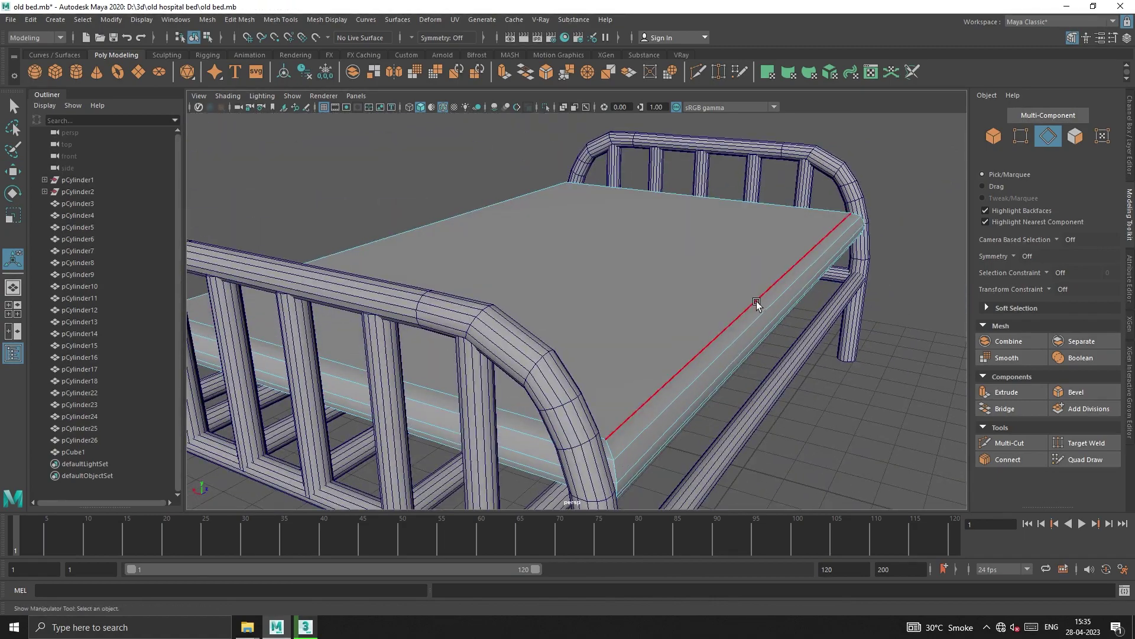
# Return to object mode and orbit around the bed to check the softened mattress.
pyautogui.press('q')
pyautogui.press('F8')
pyautogui.click(923, 407)
pyautogui.moveTo(806, 414)
pyautogui.keyDown('alt'); pyautogui.mouseDown()
pyautogui.moveTo(923, 406)
pyautogui.moveTo(686, 289)
pyautogui.mouseUp(); pyautogui.keyUp('alt')
pyautogui.press('w')
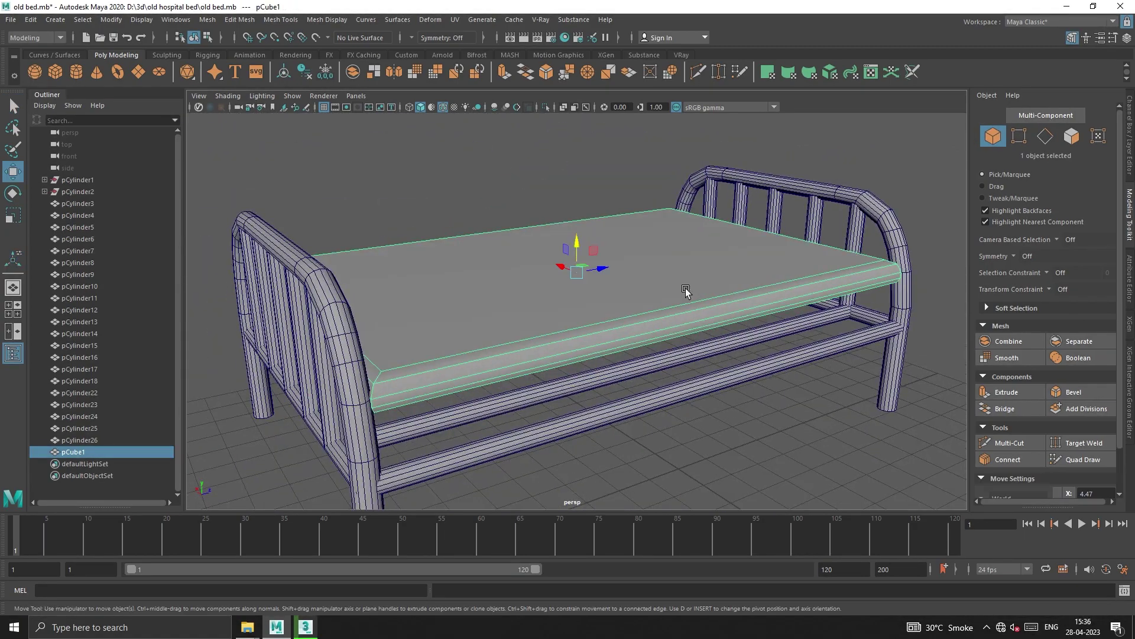
pyautogui.click(772, 424)
pyautogui.moveTo(772, 424)
pyautogui.keyDown('alt'); pyautogui.mouseDown()
pyautogui.moveTo(783, 457)
pyautogui.moveTo(761, 452)
pyautogui.moveTo(774, 421)
pyautogui.moveTo(750, 400)
pyautogui.mouseUp(); pyautogui.keyUp('alt')
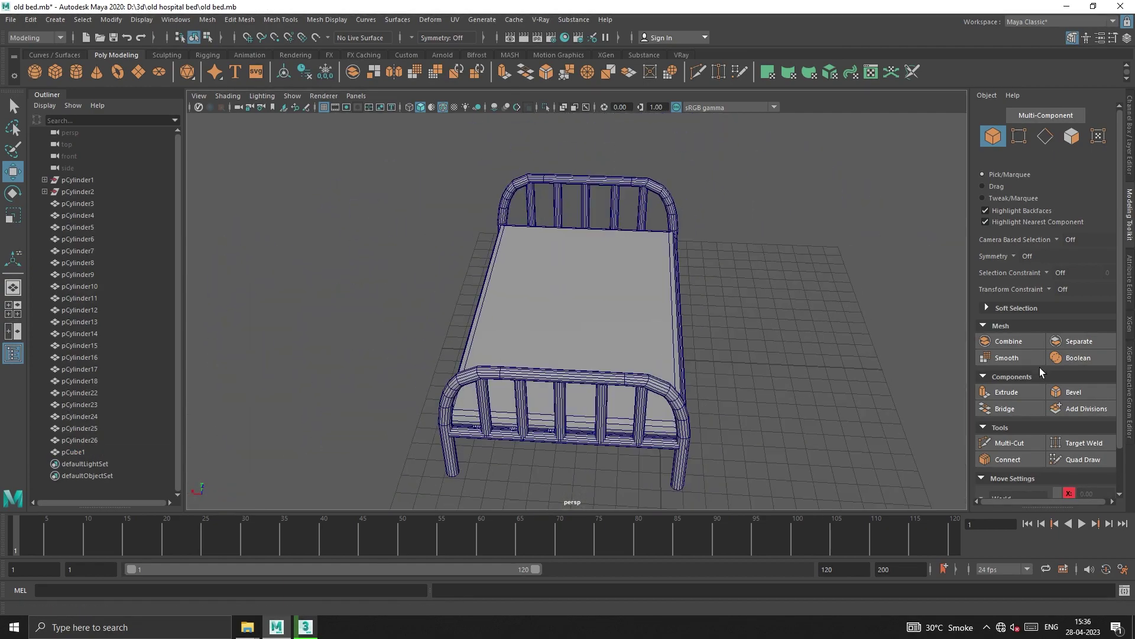
# Draw the pillow box and raise it up to the headboard in front view.
pyautogui.press('space')
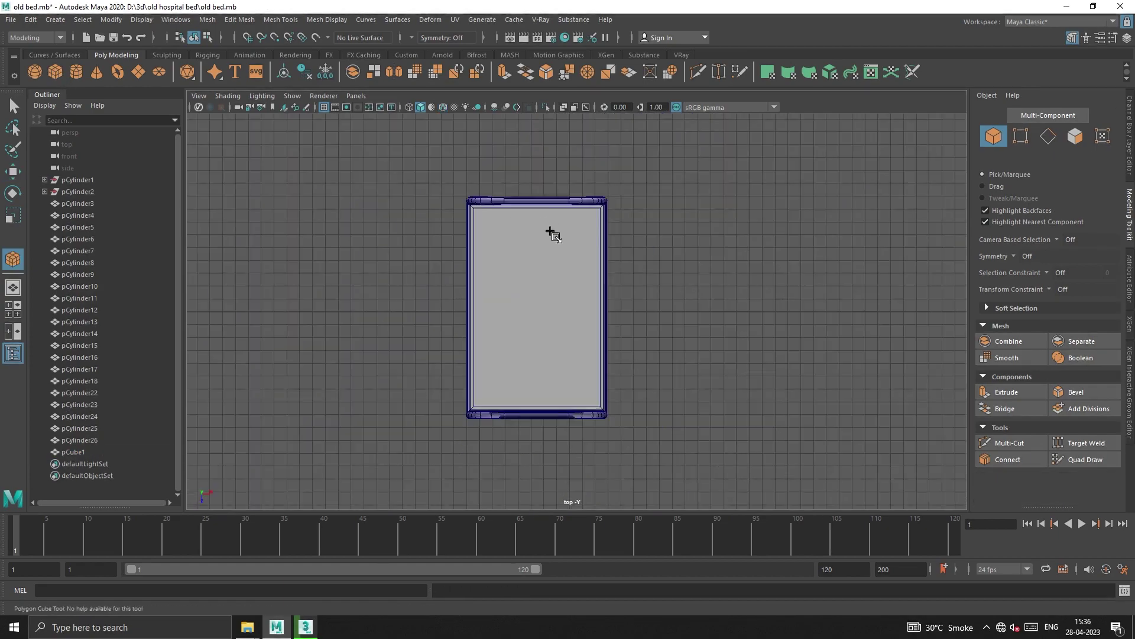
pyautogui.keyDown('shift'); pyautogui.moveTo(540, 228); pyautogui.dragTo(563, 249, button='right'); pyautogui.keyUp('shift')
pyautogui.moveTo(563, 248); pyautogui.dragTo(563, 234)
pyautogui.press('space')
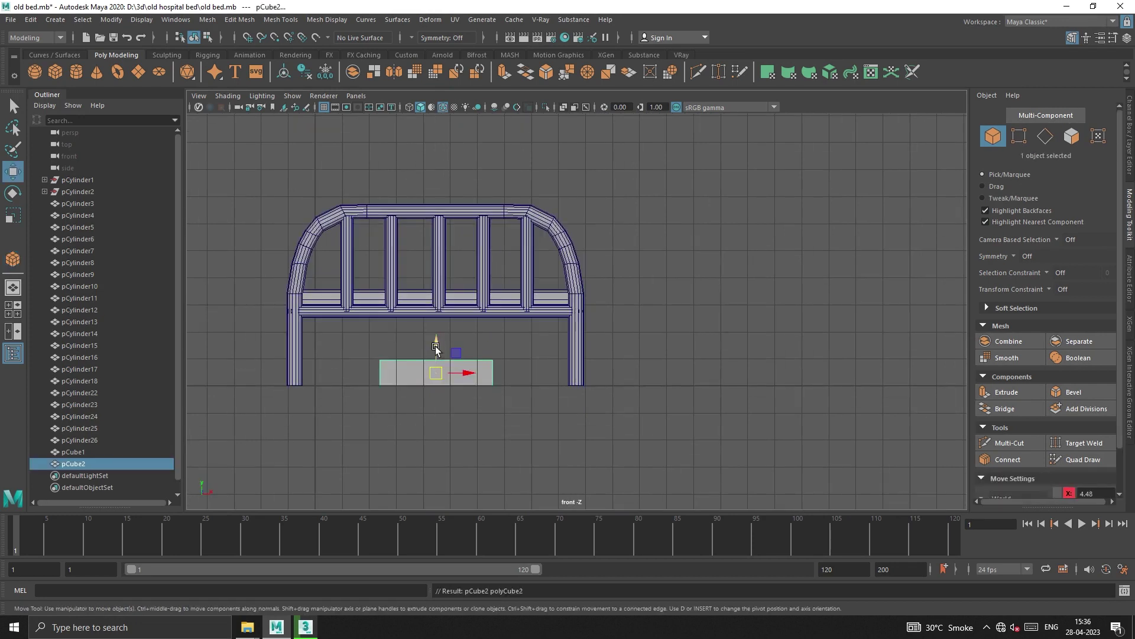
pyautogui.moveTo(436, 346); pyautogui.dragTo(459, 251)
# Widen the pillow box, pCube2, along X in the top view.
pyautogui.press('r')
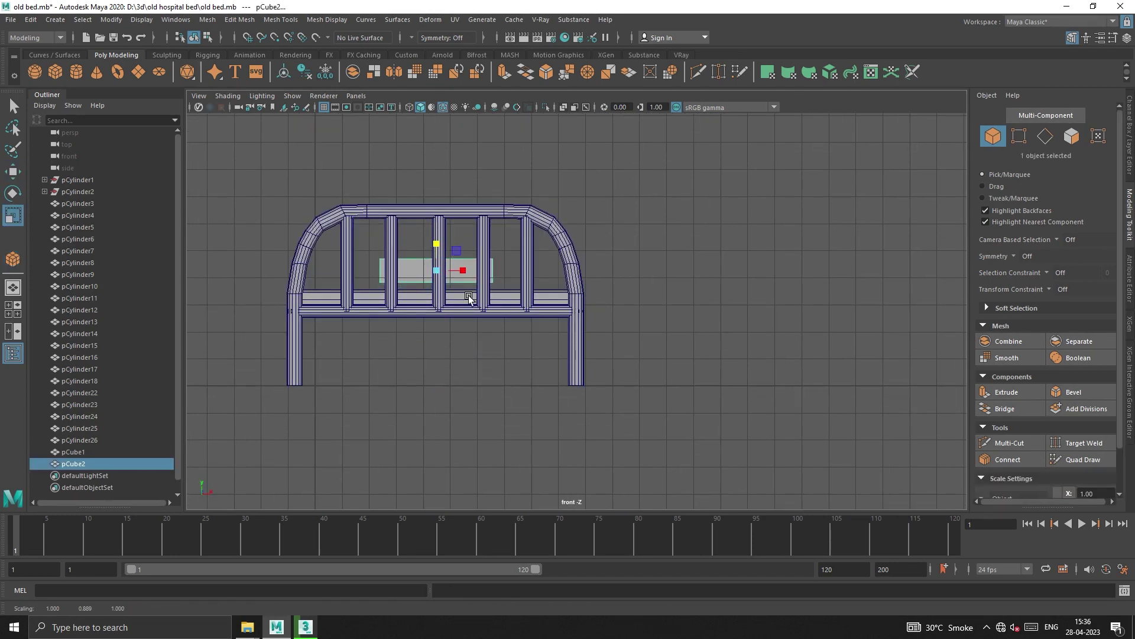
pyautogui.press('space')
pyautogui.press('w')
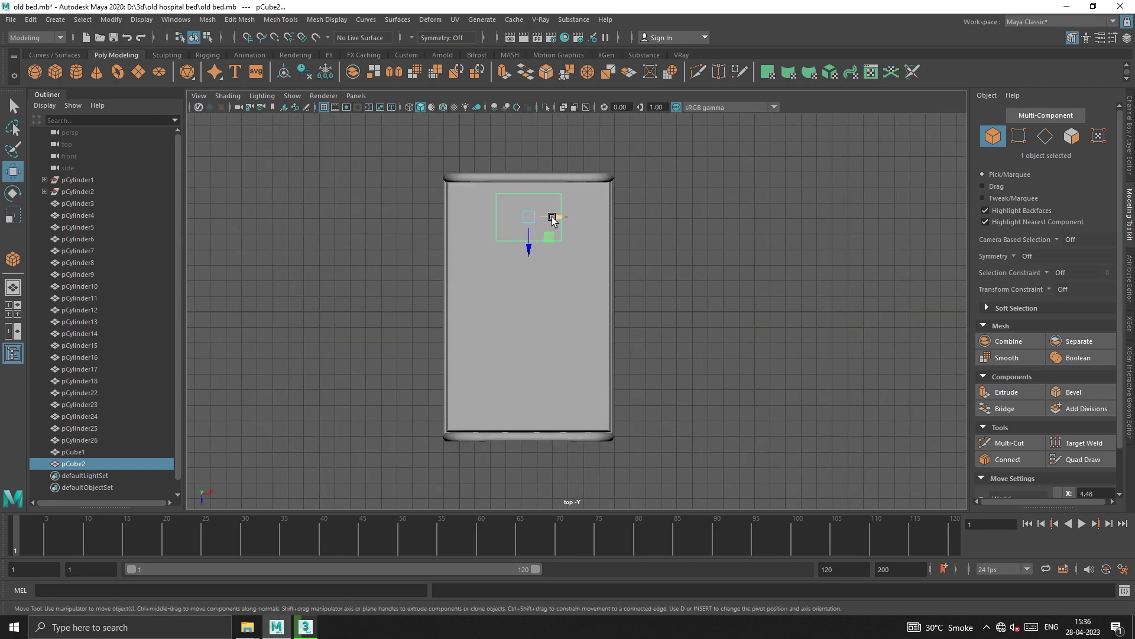
pyautogui.press('e')
pyautogui.press('r')
pyautogui.moveTo(554, 217); pyautogui.dragTo(557, 220)
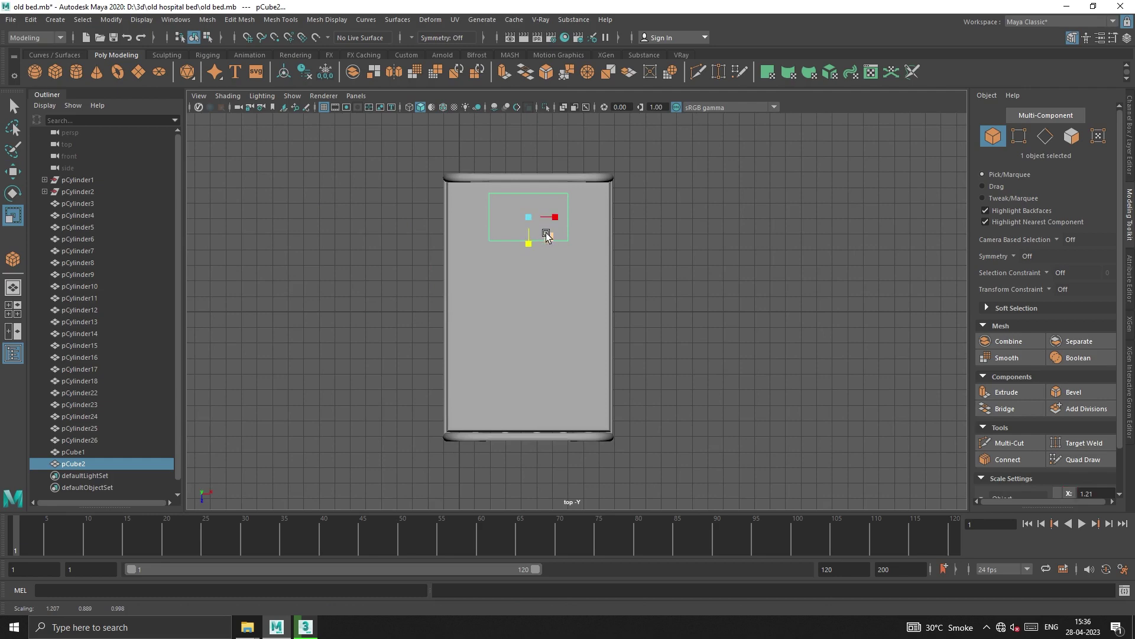
pyautogui.press('w')
pyautogui.press('space')
pyautogui.press('f')
pyautogui.keyDown('alt'); pyautogui.moveTo(702, 286); pyautogui.dragTo(580, 295); pyautogui.keyUp('alt')
pyautogui.press('r')
pyautogui.press('w')
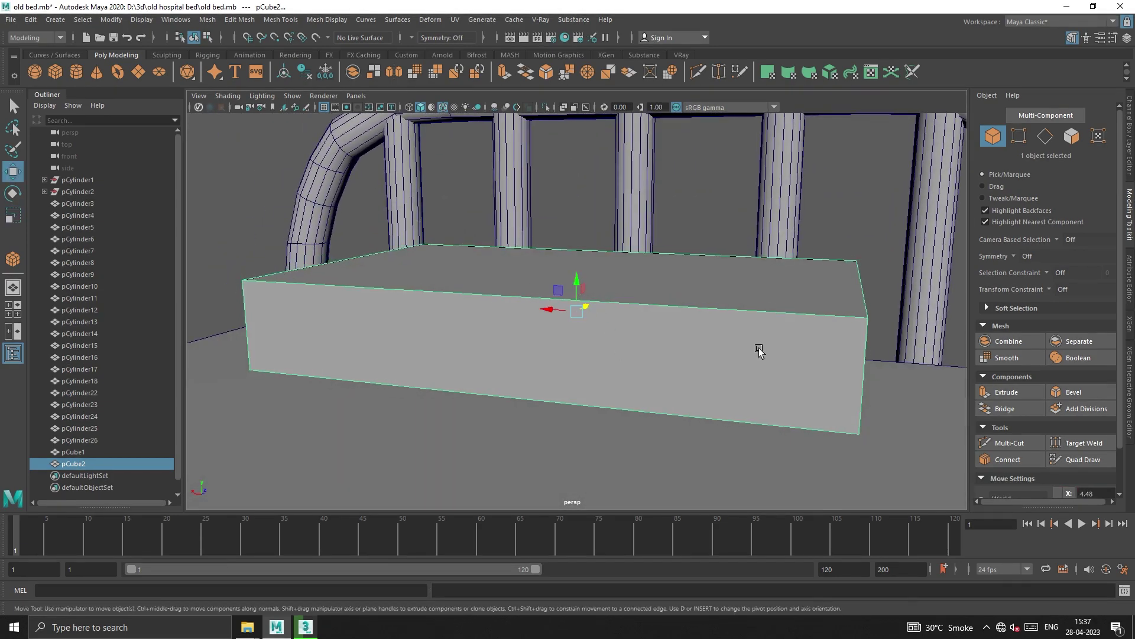
# Select the pillow box's top and bottom edges in edge mode.
pyautogui.moveTo(859, 332); pyautogui.dragTo(858, 284, button='right')
pyautogui.click(869, 354)
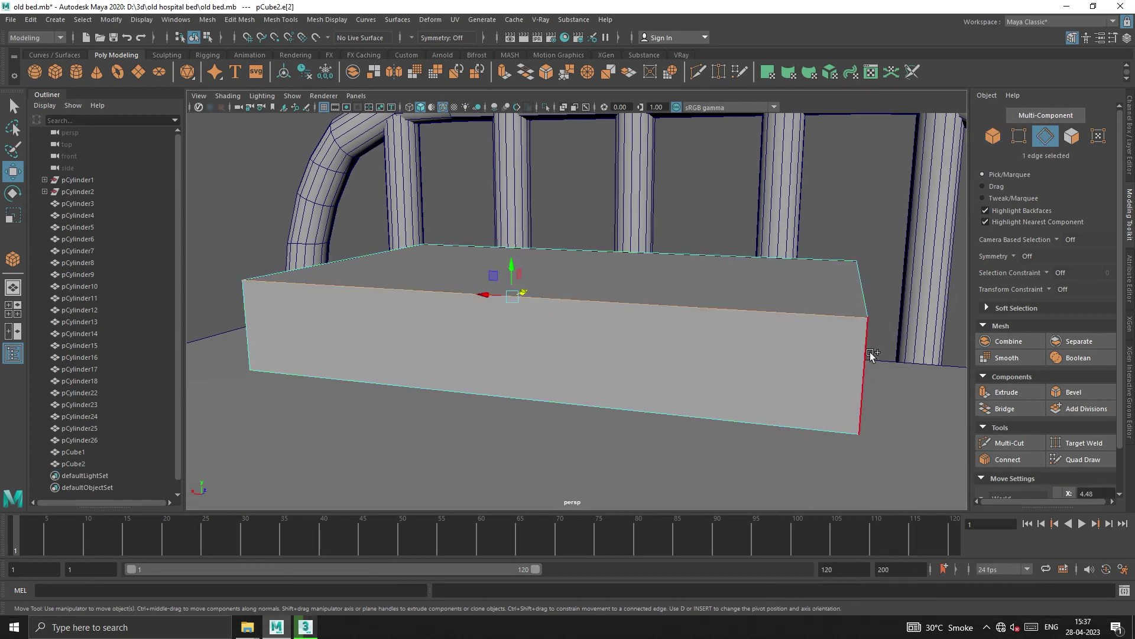
pyautogui.keyDown('alt'); pyautogui.moveTo(870, 352); pyautogui.dragTo(797, 314); pyautogui.keyUp('alt')
pyautogui.click(799, 423)
pyautogui.keyDown('shift'); pyautogui.click(769, 322); pyautogui.keyUp('shift')
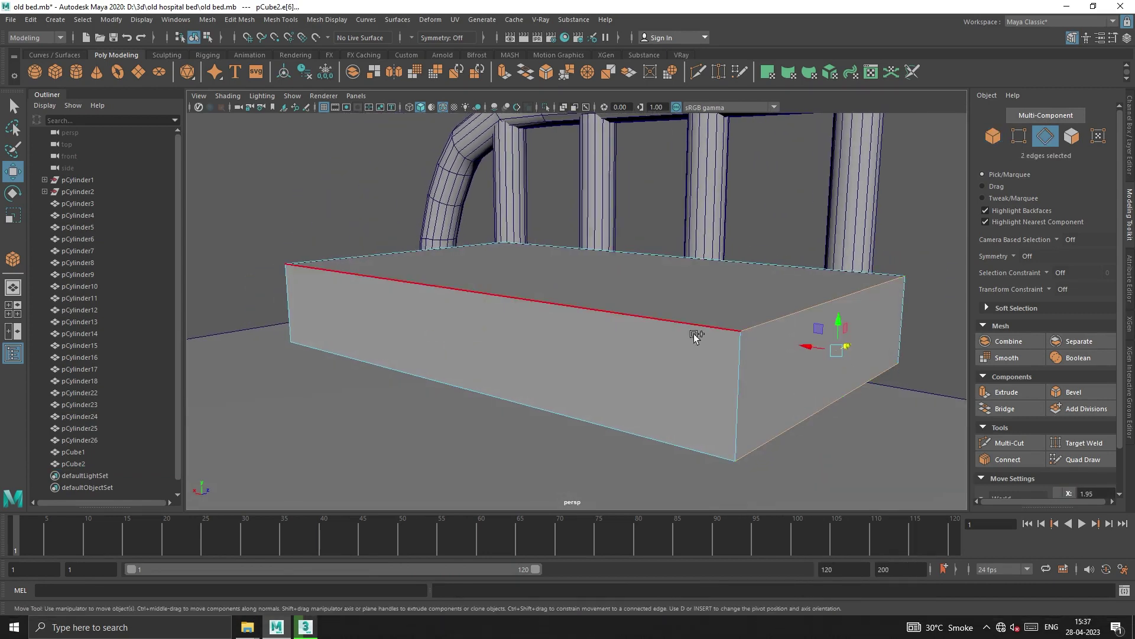
pyautogui.keyDown('shift'); pyautogui.click(695, 336); pyautogui.keyUp('shift')
pyautogui.keyDown('shift'); pyautogui.click(634, 426); pyautogui.keyUp('shift')
pyautogui.moveTo(634, 426)
pyautogui.keyDown('alt'); pyautogui.mouseDown()
pyautogui.moveTo(549, 401)
pyautogui.moveTo(485, 450)
pyautogui.moveTo(520, 459)
pyautogui.mouseUp(); pyautogui.keyUp('alt')
pyautogui.keyDown('shift'); pyautogui.click(578, 411); pyautogui.keyUp('shift')
pyautogui.keyDown('shift'); pyautogui.click(428, 406); pyautogui.keyUp('shift')
pyautogui.moveTo(429, 406)
pyautogui.keyDown('alt'); pyautogui.mouseDown()
pyautogui.moveTo(509, 383)
pyautogui.moveTo(482, 390)
pyautogui.moveTo(656, 393)
pyautogui.mouseUp(); pyautogui.keyUp('alt')
pyautogui.keyDown('shift'); pyautogui.click(509, 383); pyautogui.keyUp('shift')
# Bevel the selected pillow edges with a 0.9 fraction and return to object mode.
pyautogui.click(1067, 392)
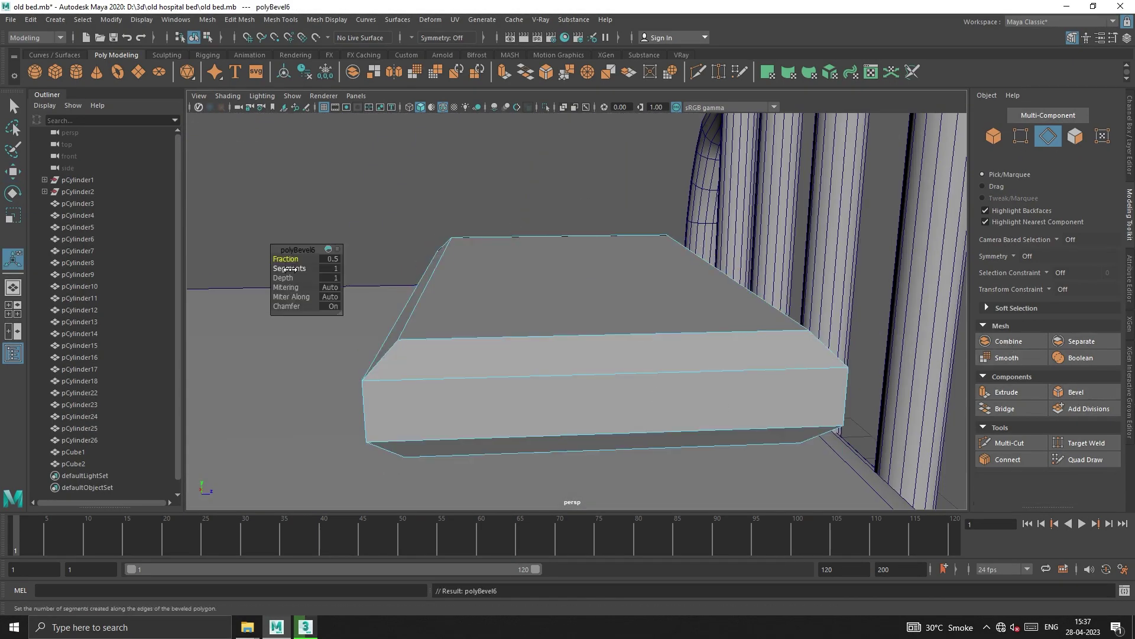
pyautogui.moveTo(288, 259); pyautogui.dragTo(294, 262)
pyautogui.moveTo(355, 378)
pyautogui.keyDown('alt'); pyautogui.mouseDown()
pyautogui.moveTo(467, 380)
pyautogui.moveTo(414, 266)
pyautogui.mouseUp(); pyautogui.keyUp('alt')
pyautogui.rightClick(901, 264)
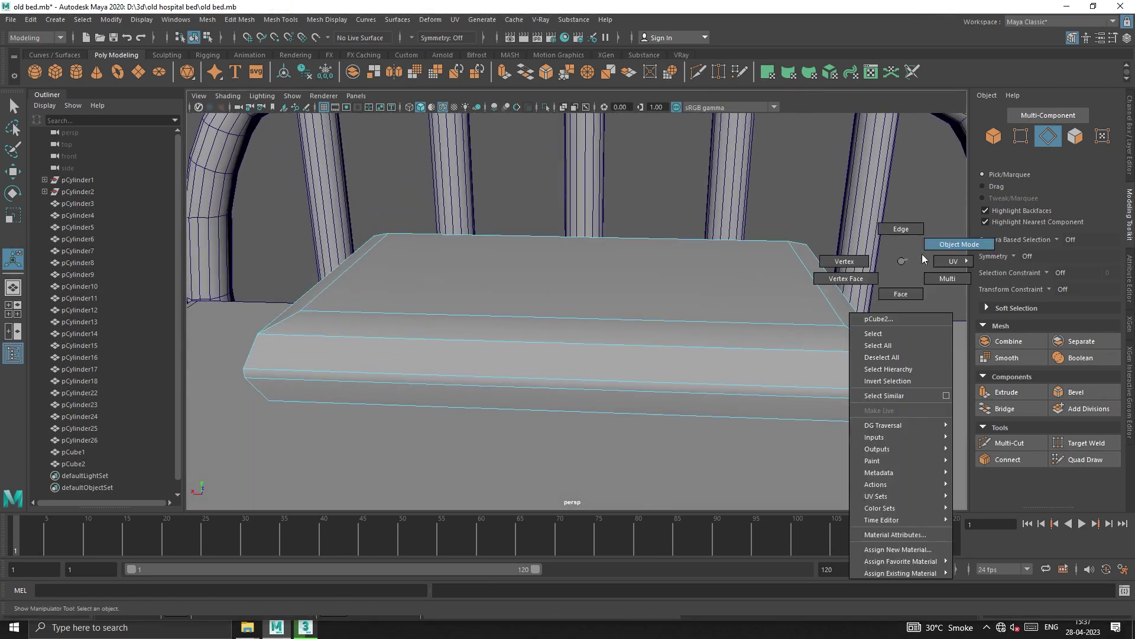
pyautogui.click(905, 231)
# Nudge the pillow box, then create a polygon cylinder and shrink it near a leg.
pyautogui.press('w')
pyautogui.moveTo(425, 262); pyautogui.dragTo(427, 253)
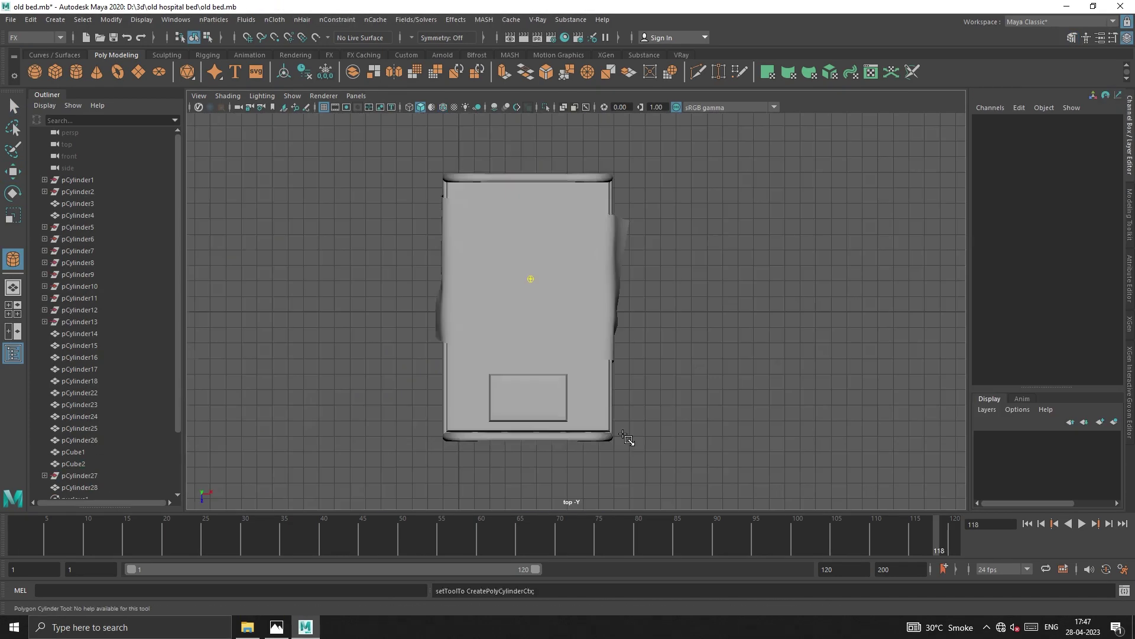
pyautogui.moveTo(629, 441); pyautogui.dragTo(621, 432)
pyautogui.press('space')
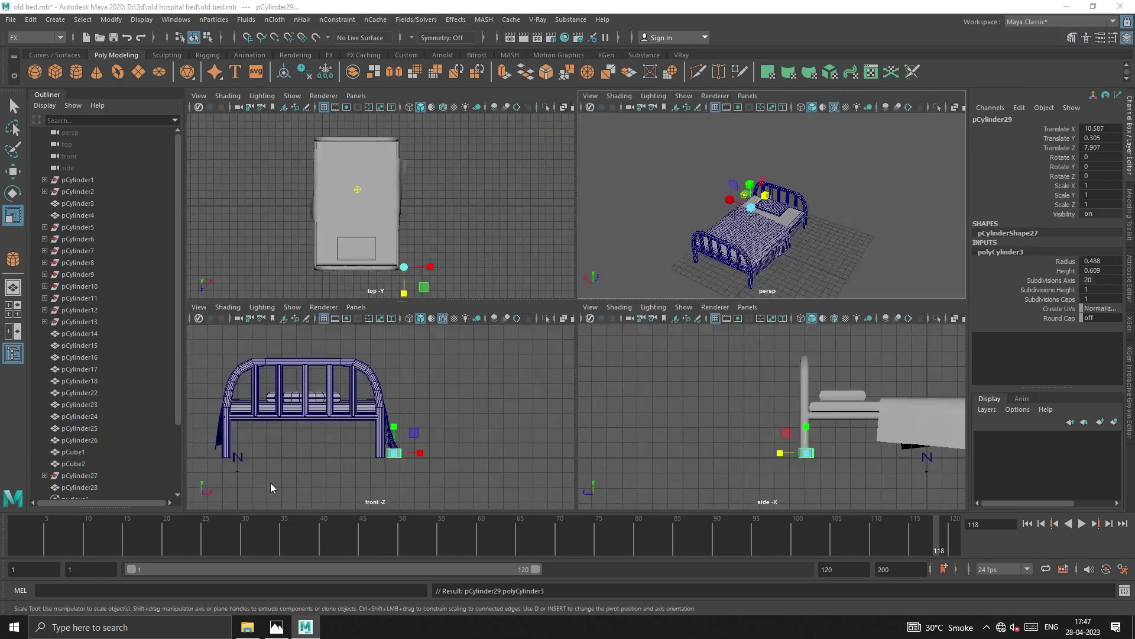
pyautogui.press('space')
pyautogui.press('r')
pyautogui.press('w')
pyautogui.moveTo(618, 384); pyautogui.dragTo(591, 384)
pyautogui.scroll(2, 563, 433)
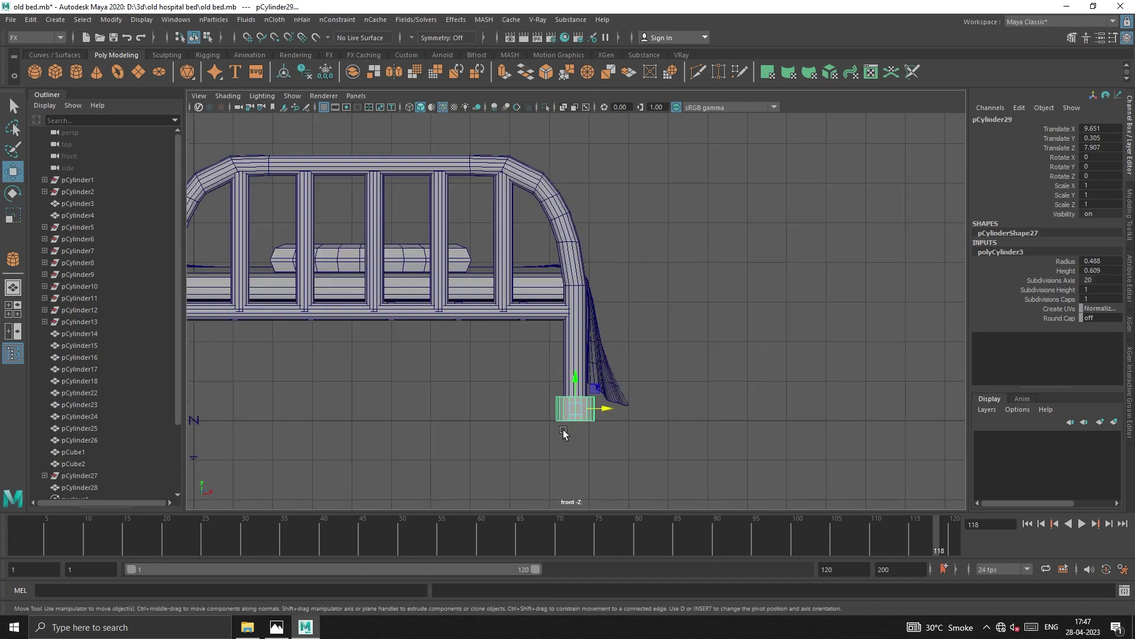
pyautogui.press('r')
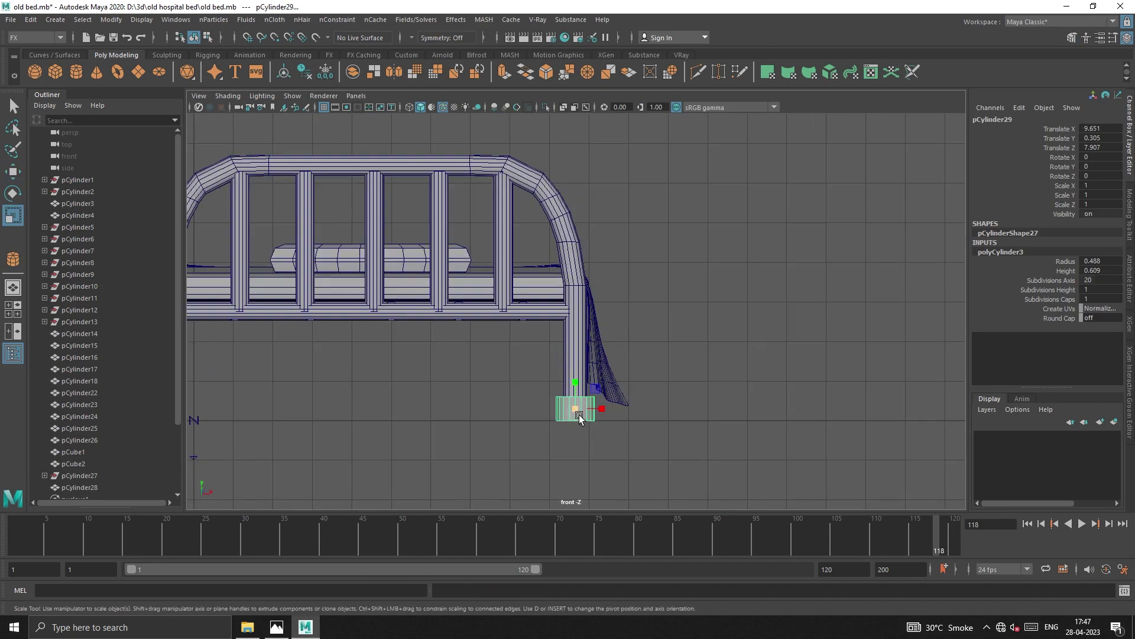
pyautogui.moveTo(577, 407)
pyautogui.mouseDown()
pyautogui.moveTo(573, 418)
pyautogui.moveTo(605, 413)
pyautogui.mouseUp()
# Move the new cylinder under the bed leg in the perspective view.
pyautogui.press('w')
pyautogui.press('r')
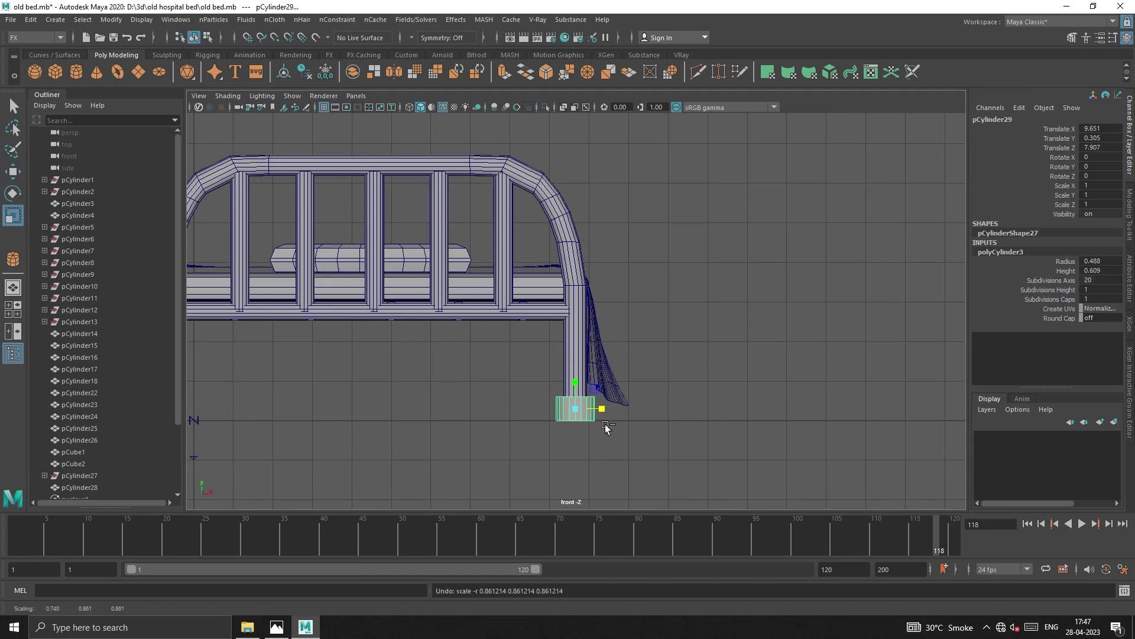
pyautogui.moveTo(651, 368)
pyautogui.keyDown('alt'); pyautogui.mouseDown()
pyautogui.moveTo(638, 342)
pyautogui.moveTo(545, 398)
pyautogui.mouseUp(); pyautogui.keyUp('alt')
pyautogui.press('f')
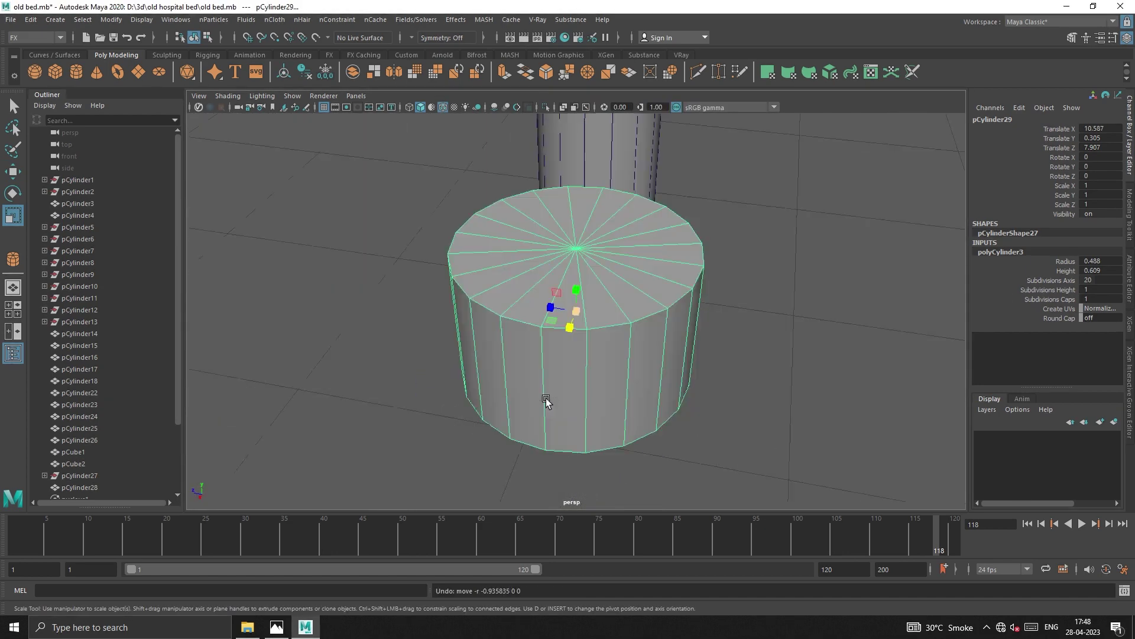
pyautogui.press('w')
pyautogui.moveTo(601, 308)
pyautogui.mouseDown()
pyautogui.moveTo(381, 357)
pyautogui.moveTo(653, 392)
pyautogui.mouseUp()
pyautogui.scroll(-3, 653, 393)
pyautogui.moveTo(553, 355)
pyautogui.keyDown('alt'); pyautogui.mouseDown()
pyautogui.moveTo(573, 401)
pyautogui.moveTo(571, 388)
pyautogui.moveTo(593, 400)
pyautogui.moveTo(642, 385)
pyautogui.moveTo(519, 358)
pyautogui.mouseUp(); pyautogui.keyUp('alt')
pyautogui.click(438, 267)
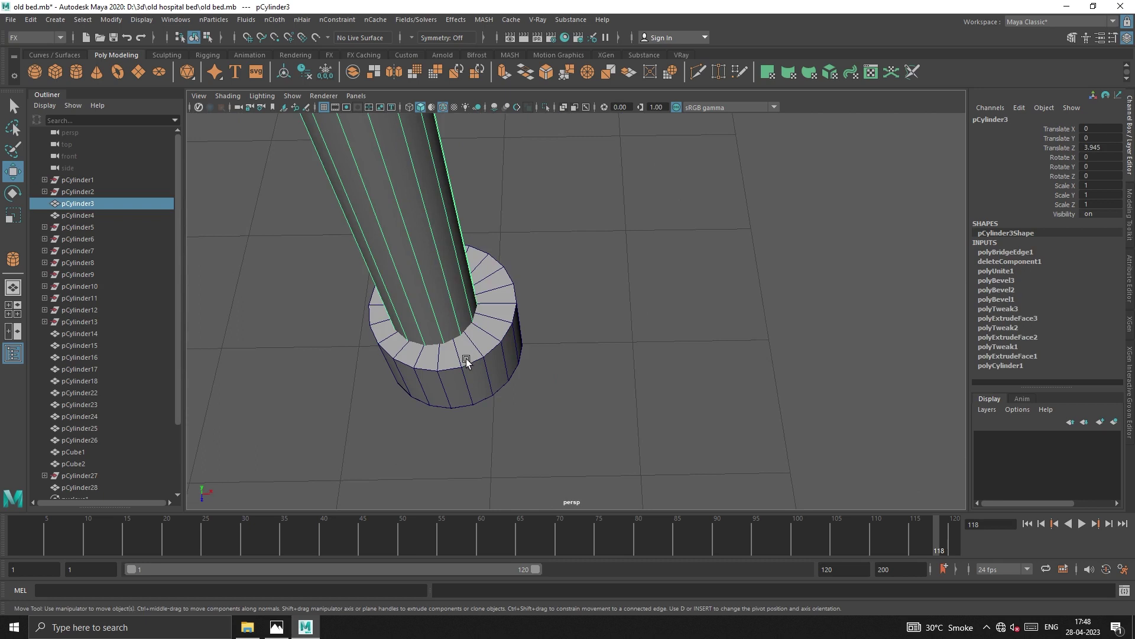
pyautogui.click(467, 358)
# Centre the cylinder on the leg in top wireframe view and set Subdivisions Axis to 15.
pyautogui.moveTo(403, 245); pyautogui.dragTo(355, 124)
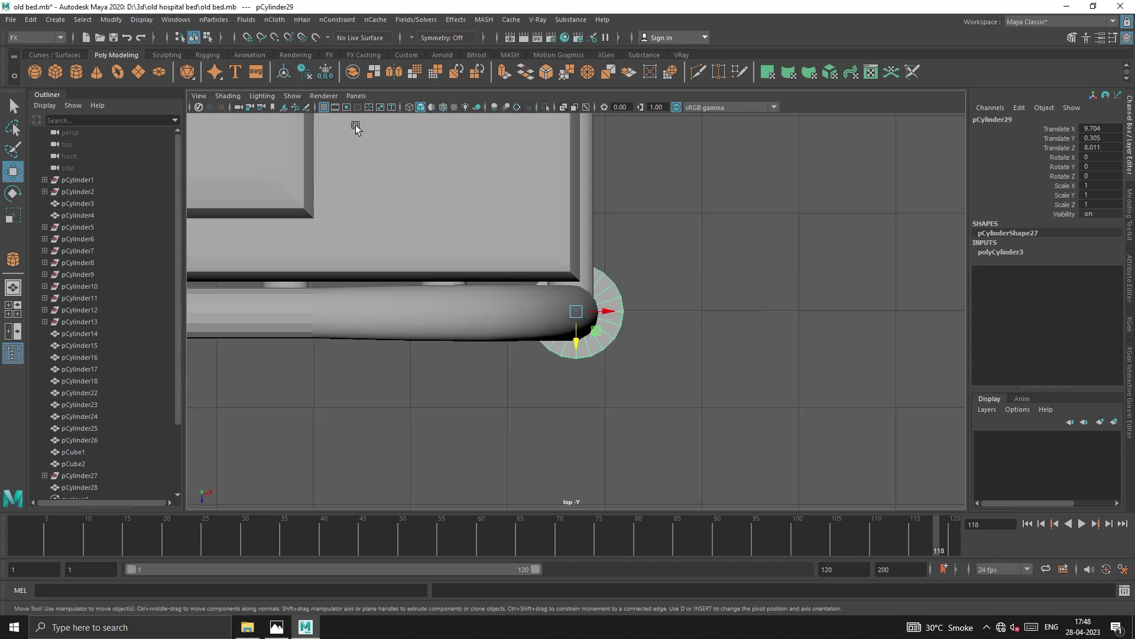
pyautogui.click(409, 107)
pyautogui.moveTo(606, 313)
pyautogui.mouseDown()
pyautogui.moveTo(570, 349)
pyautogui.moveTo(557, 326)
pyautogui.mouseUp()
pyautogui.press('r')
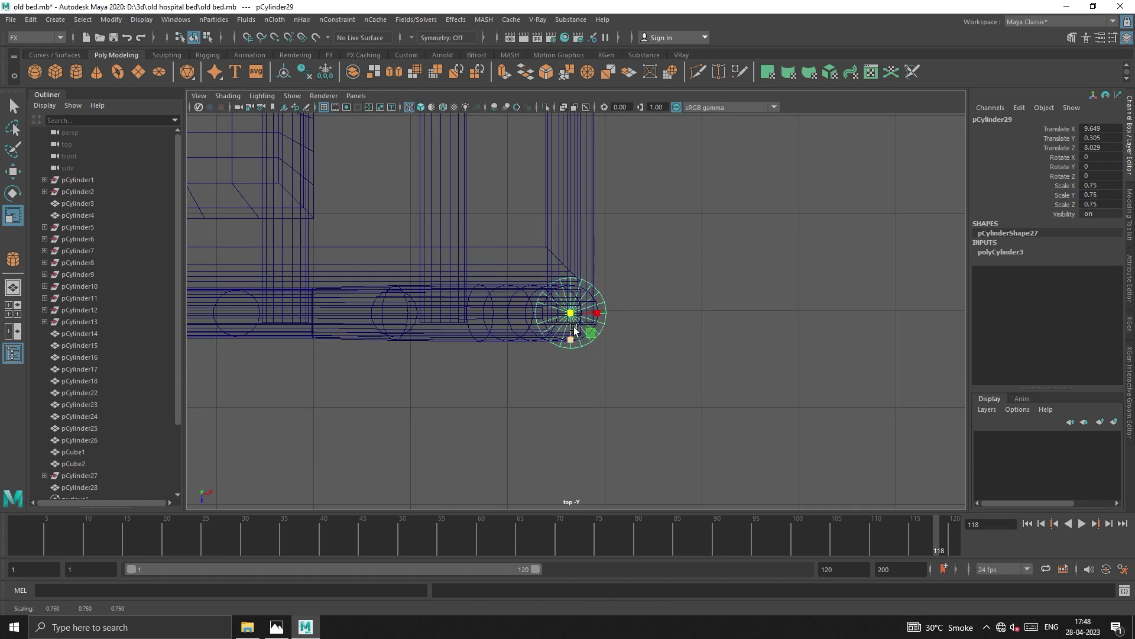
pyautogui.press('w')
pyautogui.moveTo(602, 313); pyautogui.dragTo(600, 317)
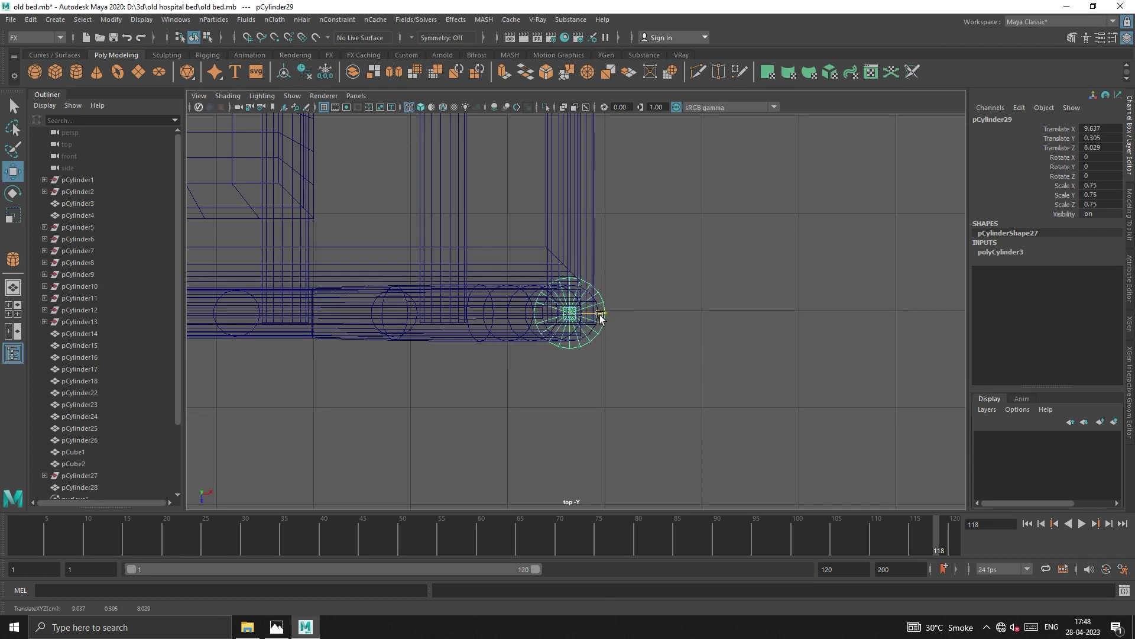
pyautogui.click(1000, 252)
pyautogui.click(1099, 280)
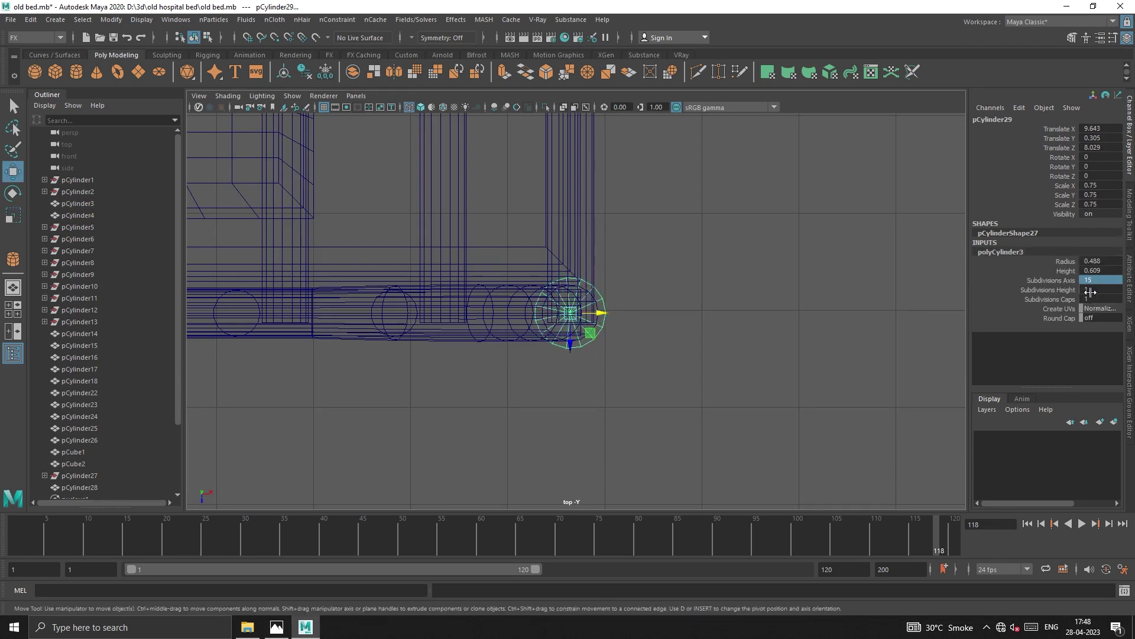
# Fine-tune the cylinder's height so it sleeves the bottom of the leg.
pyautogui.moveTo(601, 313); pyautogui.dragTo(604, 318)
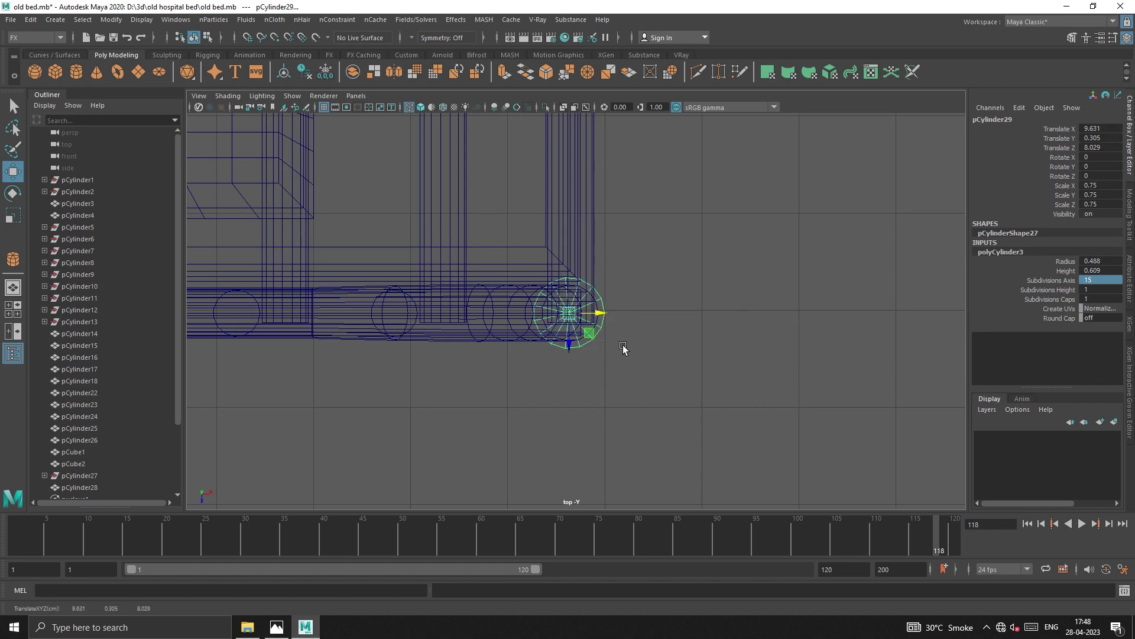
pyautogui.moveTo(494, 337)
pyautogui.keyDown('alt'); pyautogui.mouseDown()
pyautogui.moveTo(437, 298)
pyautogui.moveTo(452, 305)
pyautogui.moveTo(441, 317)
pyautogui.moveTo(435, 286)
pyautogui.moveTo(449, 311)
pyautogui.moveTo(547, 355)
pyautogui.moveTo(525, 372)
pyautogui.mouseUp(); pyautogui.keyUp('alt')
pyautogui.press('r')
pyautogui.press('w')
pyautogui.moveTo(446, 296)
pyautogui.mouseDown()
pyautogui.moveTo(453, 312)
pyautogui.moveTo(455, 287)
pyautogui.moveTo(496, 357)
pyautogui.mouseUp()
pyautogui.press('r')
pyautogui.press('w')
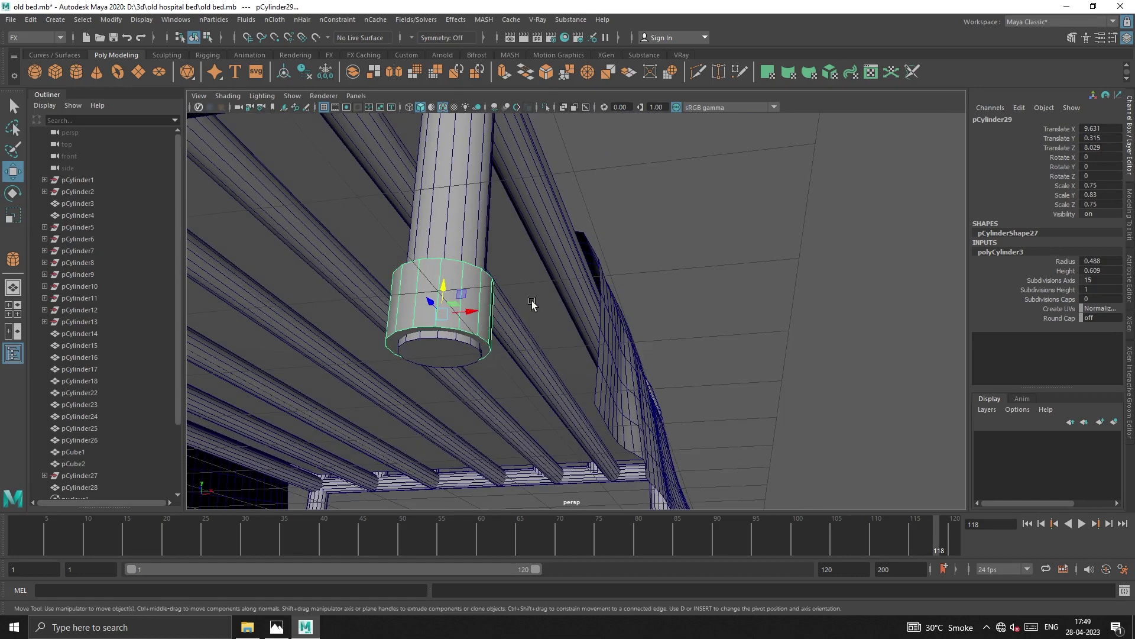
# Flatten the foot cylinder by scaling it down in Y to about 0.335.
pyautogui.press('F11')
pyautogui.click(457, 336)
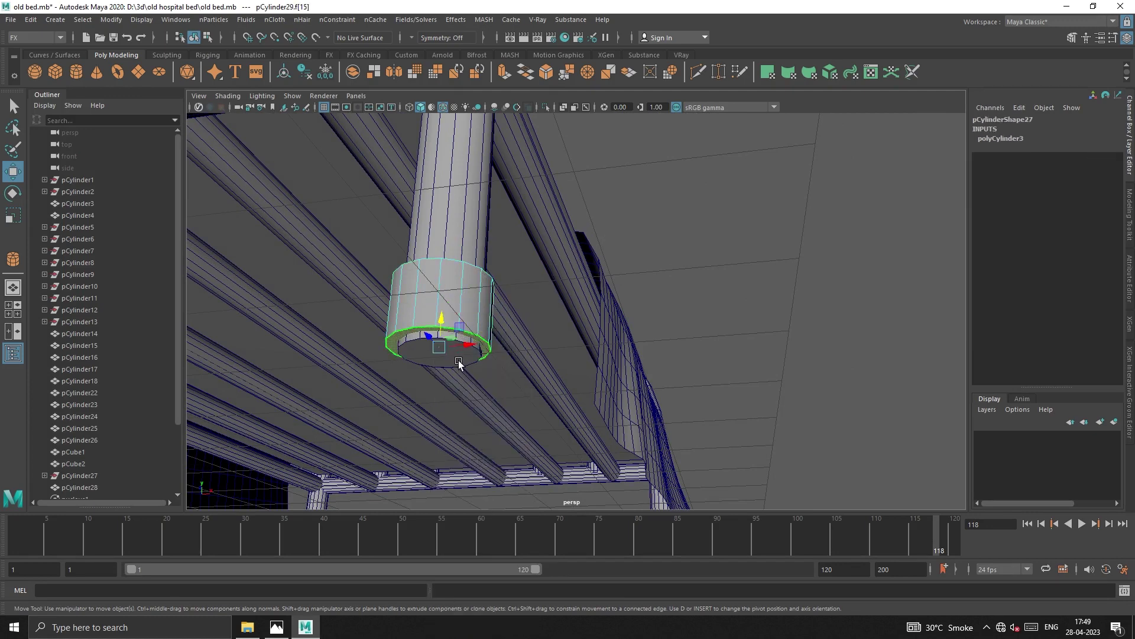
pyautogui.keyDown('alt'); pyautogui.moveTo(459, 360); pyautogui.dragTo(499, 411); pyautogui.keyUp('alt')
pyautogui.hotkey('ctrl', 'z')
pyautogui.rightClick(498, 271)
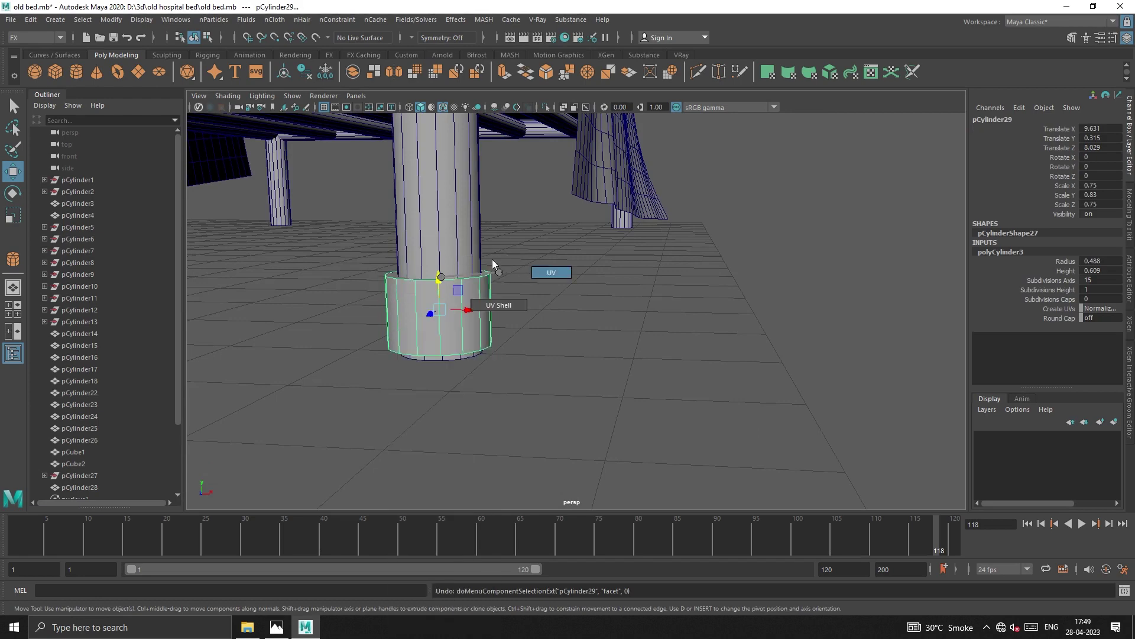
pyautogui.press('r')
pyautogui.moveTo(442, 283)
pyautogui.mouseDown()
pyautogui.moveTo(440, 300)
pyautogui.moveTo(438, 288)
pyautogui.moveTo(550, 349)
pyautogui.moveTo(461, 379)
pyautogui.moveTo(466, 342)
pyautogui.mouseUp()
pyautogui.press('w')
# Extrude the cylinder's top face upward into a new tier and return to object mode.
pyautogui.press('F11')
pyautogui.click(467, 342)
pyautogui.keyDown('shift'); pyautogui.moveTo(439, 305); pyautogui.dragTo(471, 233); pyautogui.keyUp('shift')
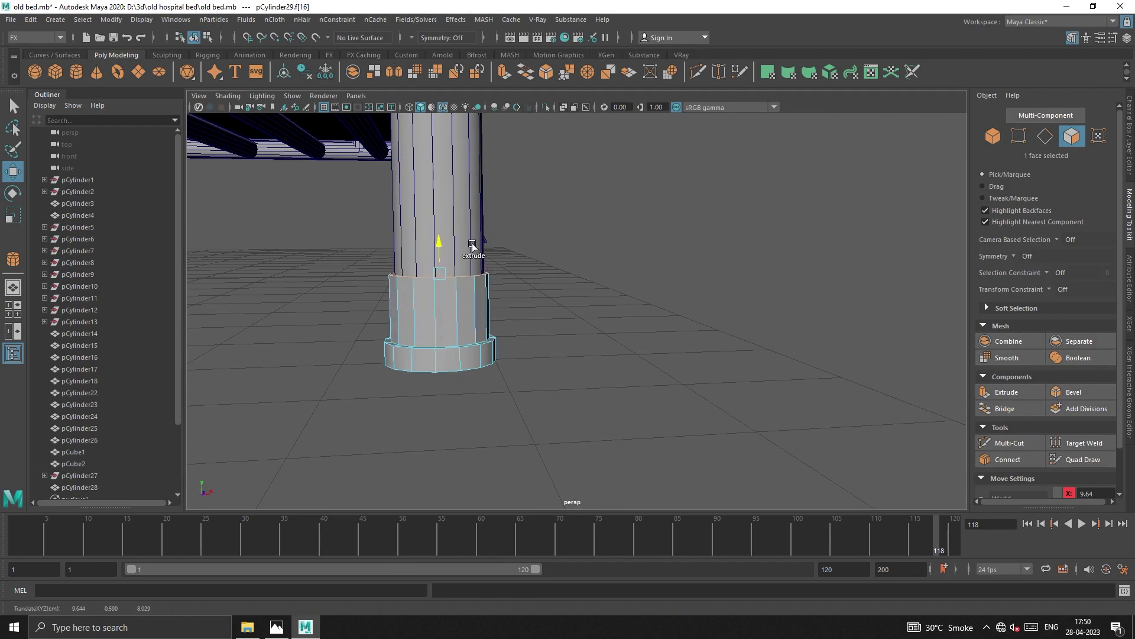
pyautogui.moveTo(460, 286); pyautogui.dragTo(502, 258, button='right')
pyautogui.moveTo(502, 259)
pyautogui.keyDown('alt'); pyautogui.mouseDown()
pyautogui.moveTo(490, 388)
pyautogui.moveTo(609, 394)
pyautogui.moveTo(535, 380)
pyautogui.mouseUp(); pyautogui.keyUp('alt')
pyautogui.click(532, 334)
pyautogui.moveTo(532, 334)
pyautogui.keyDown('alt'); pyautogui.mouseDown()
pyautogui.moveTo(556, 371)
pyautogui.moveTo(647, 358)
pyautogui.mouseUp(); pyautogui.keyUp('alt')
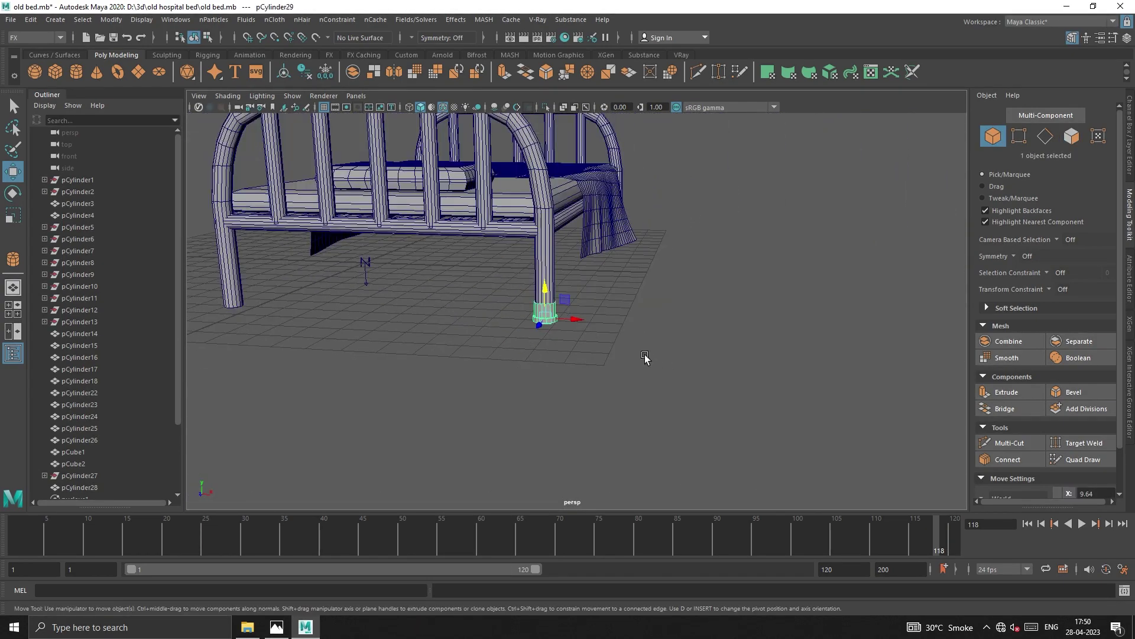
# Duplicate the foot cylinder and centre the copy on the left leg.
pyautogui.hotkey('ctrl', 'd')
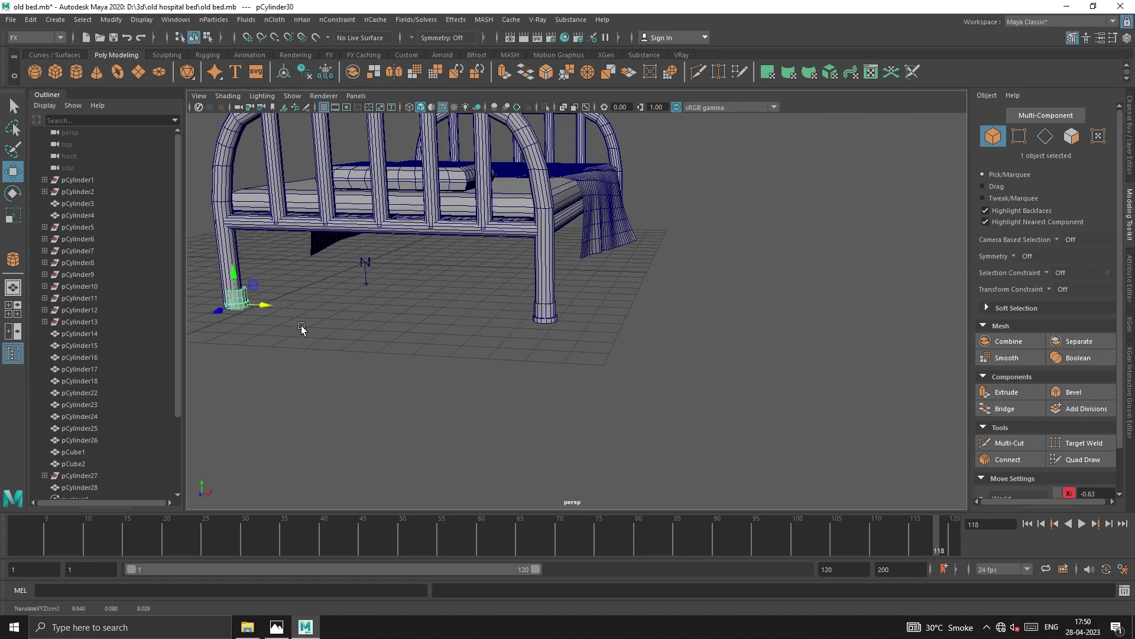
pyautogui.press('f')
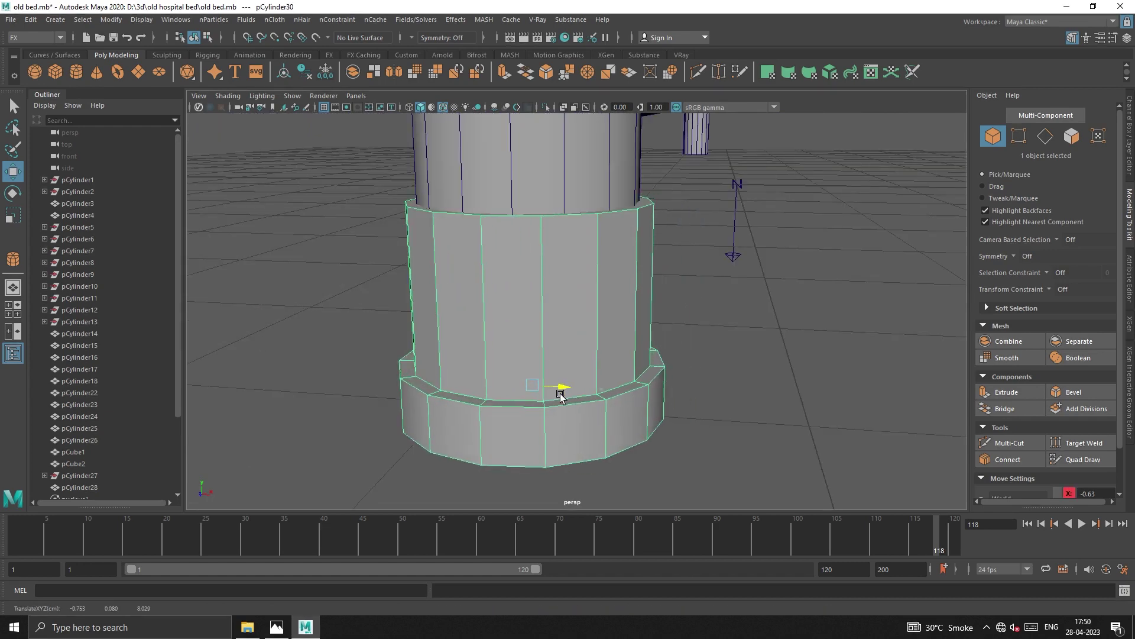
pyautogui.moveTo(560, 395); pyautogui.dragTo(552, 393)
pyautogui.scroll(-3, 704, 380)
pyautogui.scroll(-2, 785, 377)
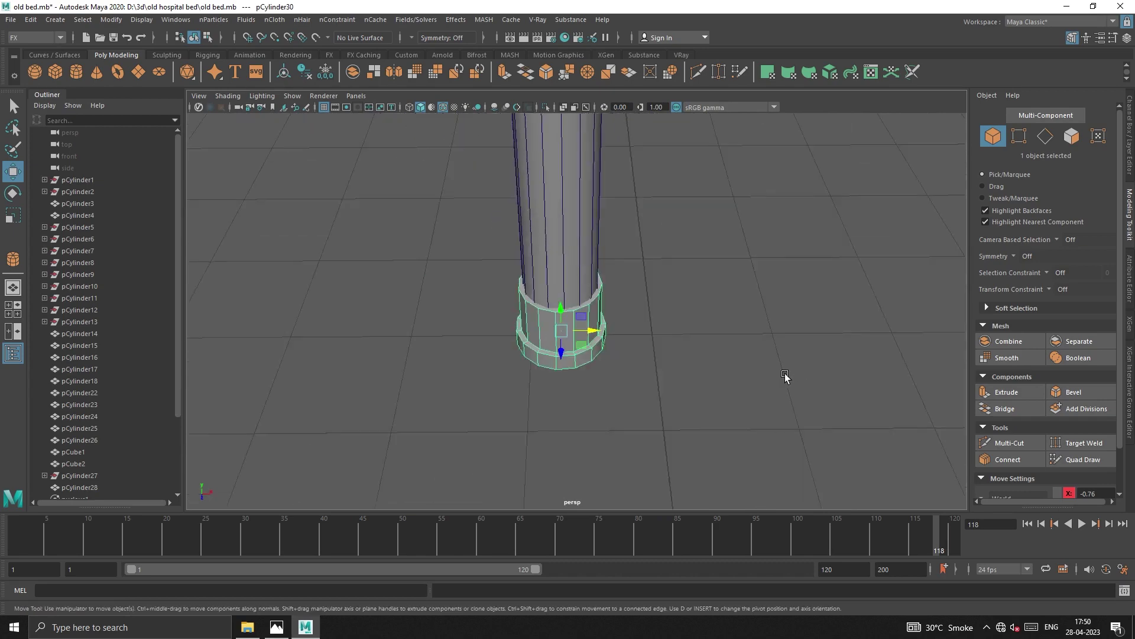
pyautogui.moveTo(785, 376)
pyautogui.keyDown('alt'); pyautogui.mouseDown()
pyautogui.moveTo(522, 355)
pyautogui.moveTo(713, 332)
pyautogui.mouseUp(); pyautogui.keyUp('alt')
pyautogui.scroll(-3, 603, 315)
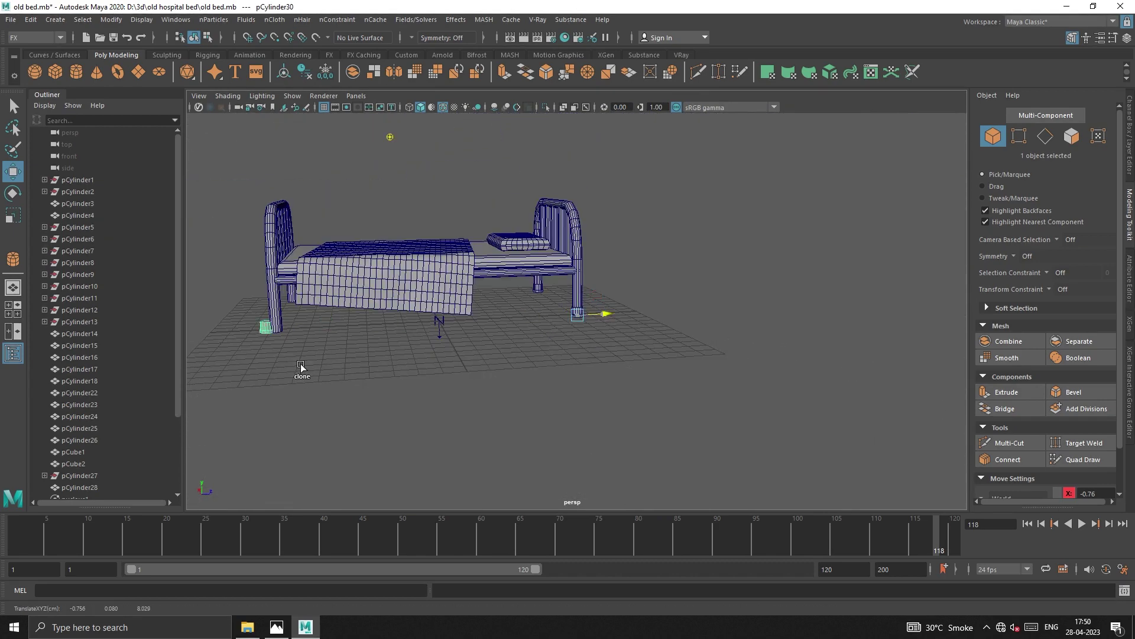
# Undo that move, then Shift-drag a foot copy under the left leg and check its fit.
pyautogui.hotkey('ctrl', 'z')
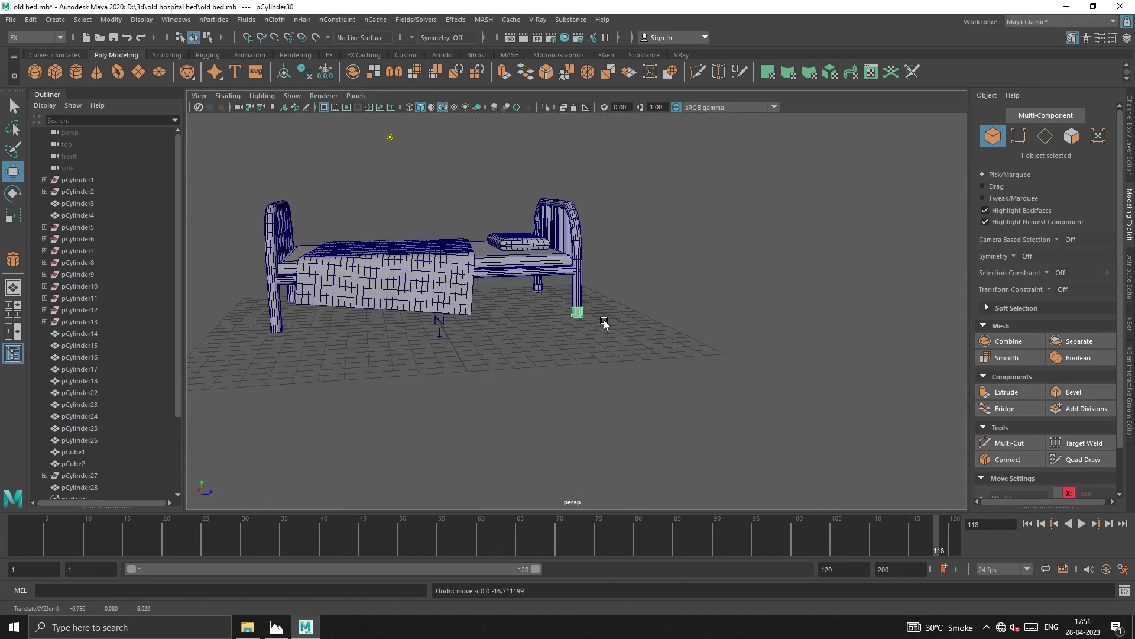
pyautogui.keyDown('shift'); pyautogui.moveTo(605, 322); pyautogui.dragTo(418, 346); pyautogui.keyUp('shift')
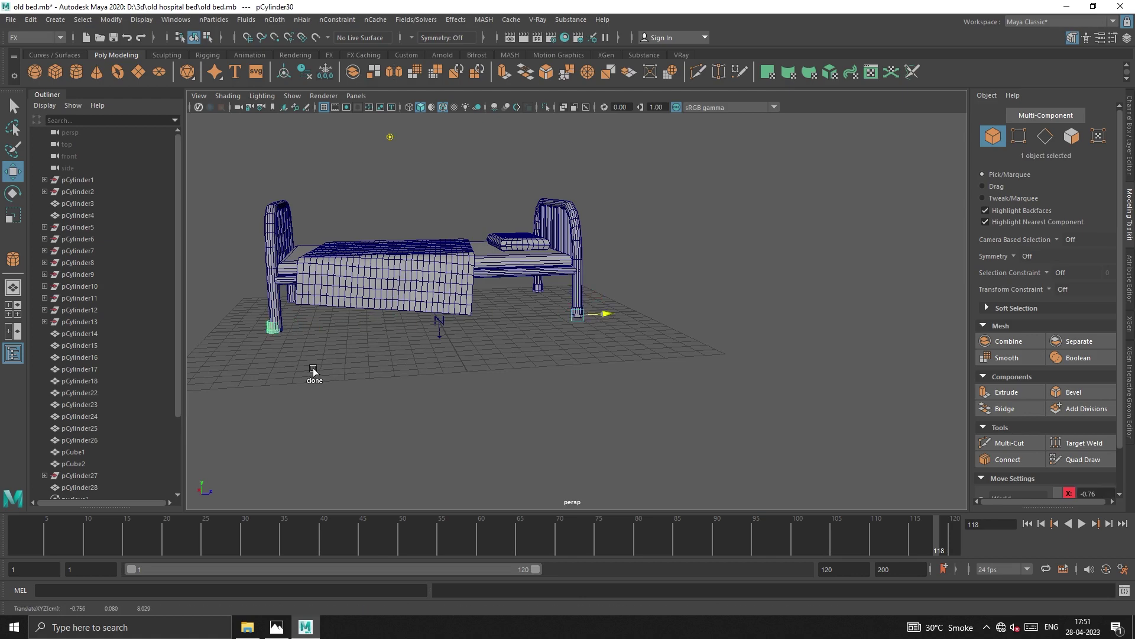
pyautogui.press('f')
pyautogui.moveTo(322, 343)
pyautogui.keyDown('alt'); pyautogui.mouseDown()
pyautogui.moveTo(586, 438)
pyautogui.moveTo(603, 375)
pyautogui.moveTo(615, 379)
pyautogui.mouseUp(); pyautogui.keyUp('alt')
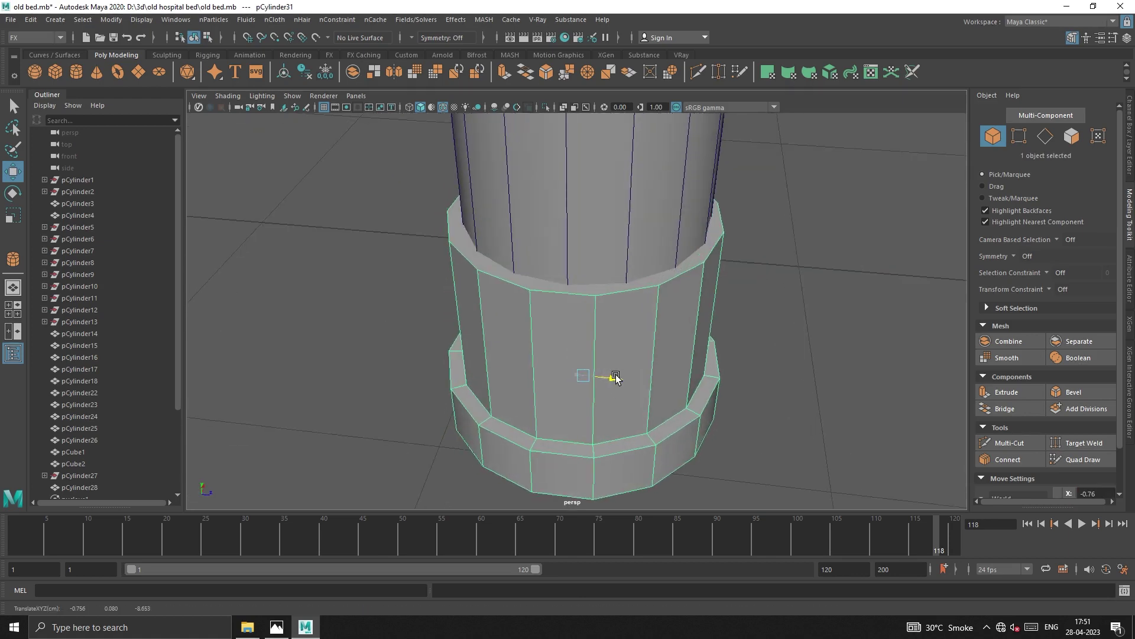
pyautogui.scroll(-4, 403, 316)
pyautogui.scroll(-3, 678, 307)
pyautogui.scroll(-3, 677, 307)
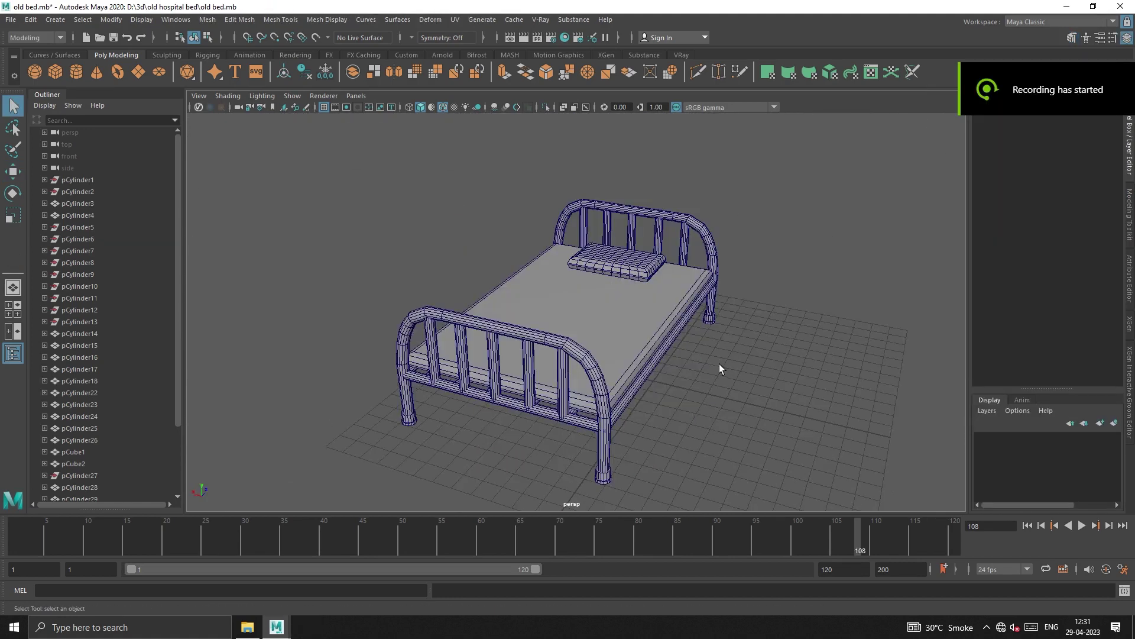
# In top view, draw a polygon plane over the bed and move it toward the head.
pyautogui.press('space')
pyautogui.press('space')
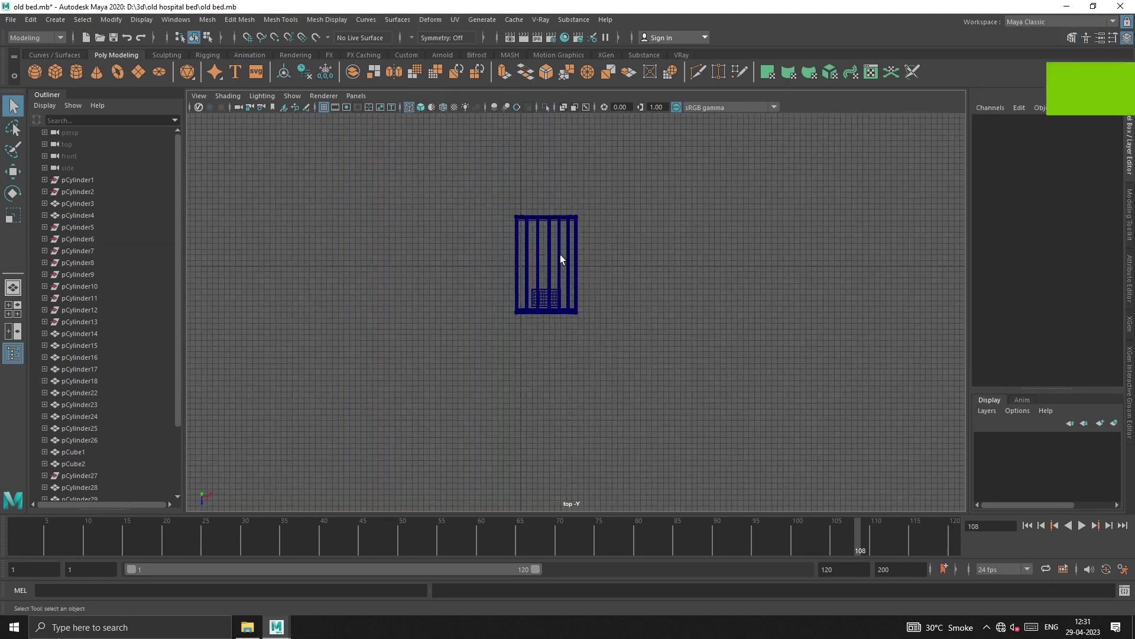
pyautogui.moveTo(555, 221); pyautogui.dragTo(603, 320)
pyautogui.press('f')
pyautogui.scroll(-1, 592, 266)
pyautogui.click(631, 178)
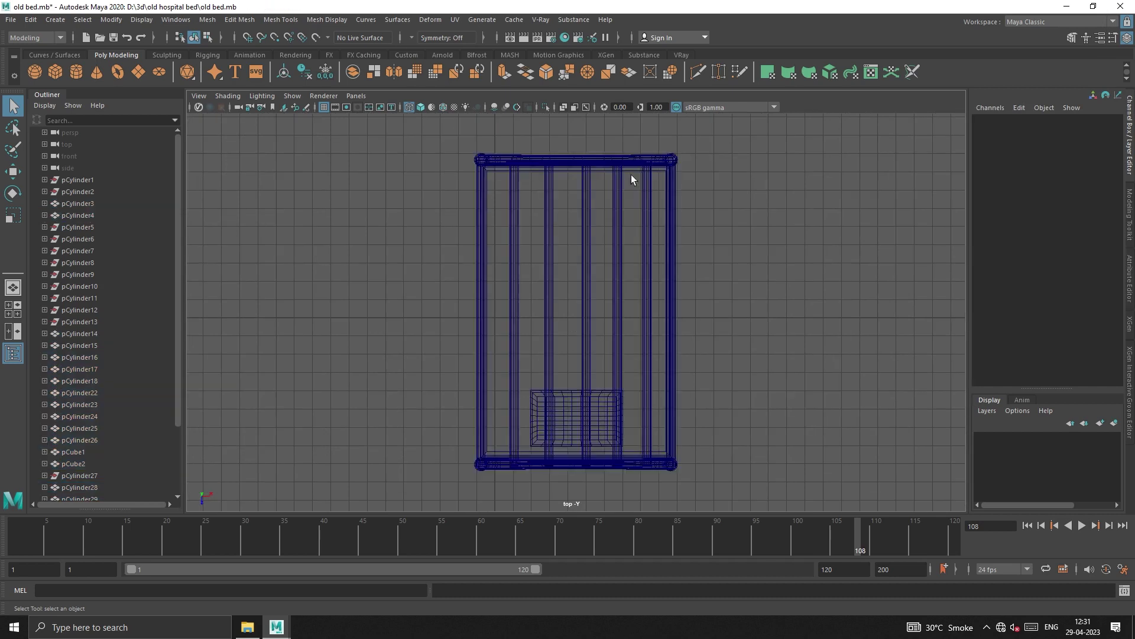
pyautogui.click(136, 72)
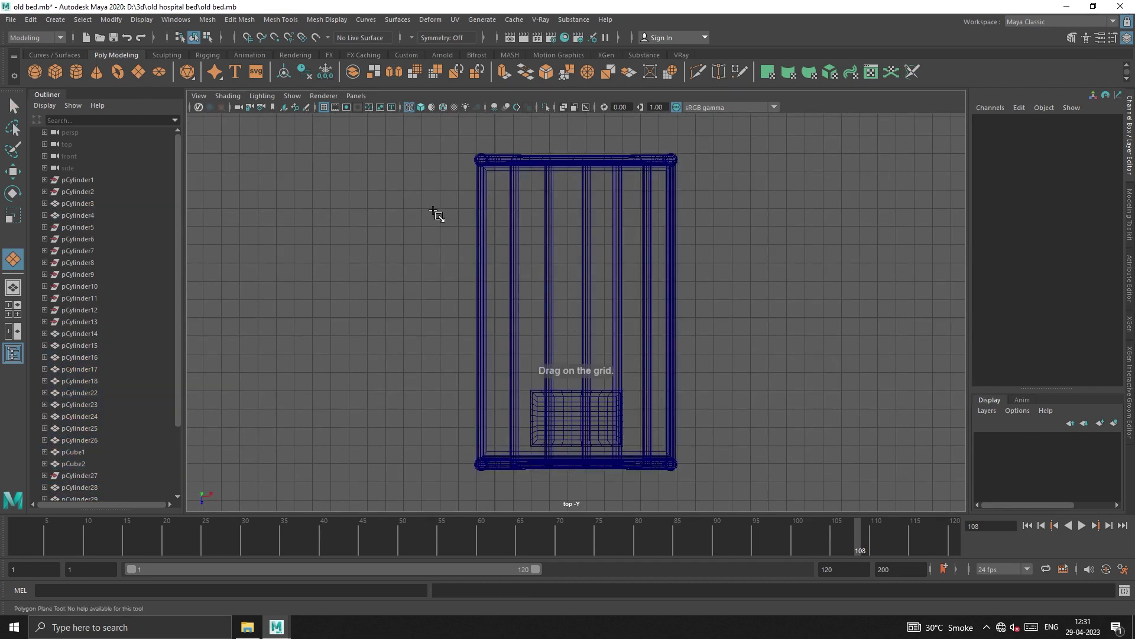
pyautogui.moveTo(434, 211); pyautogui.dragTo(695, 335)
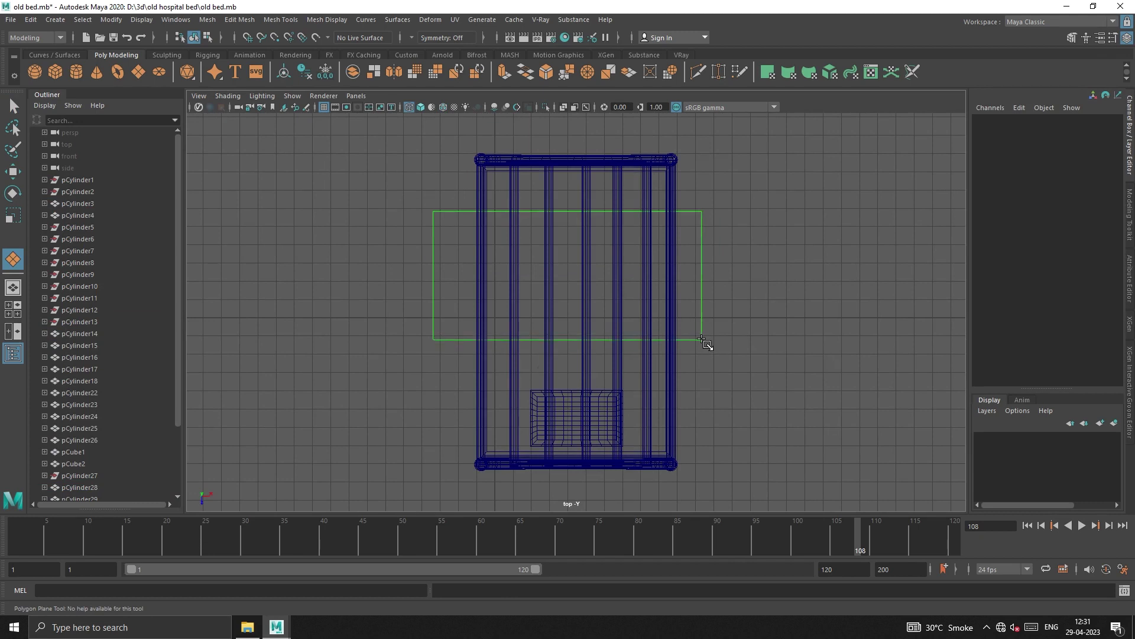
pyautogui.moveTo(708, 343); pyautogui.dragTo(708, 342)
pyautogui.press('w')
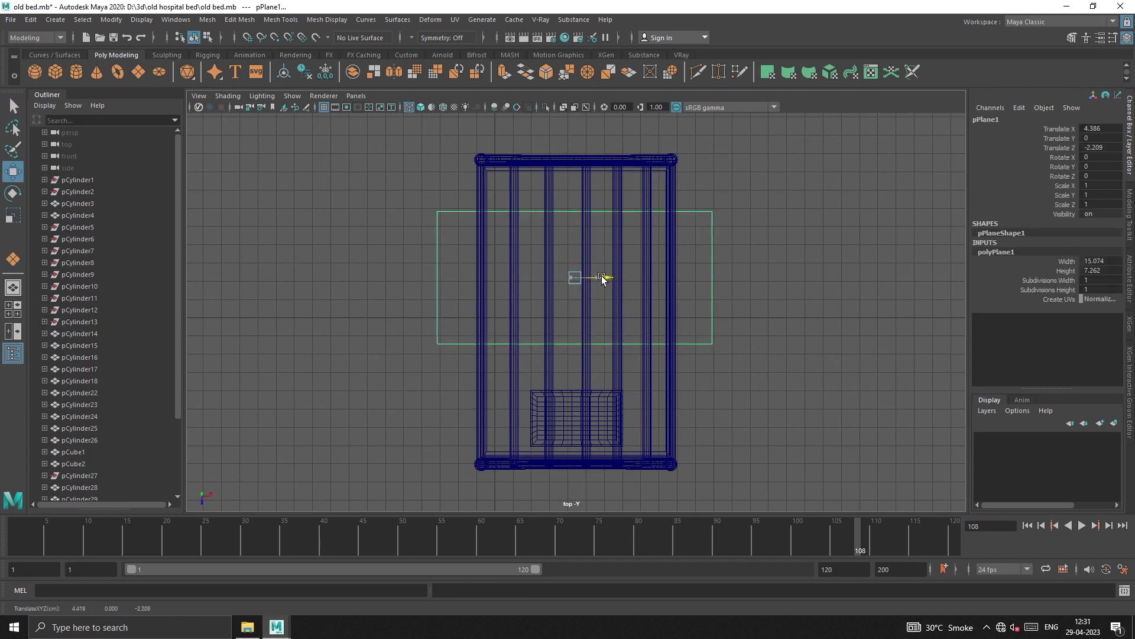
pyautogui.moveTo(577, 314); pyautogui.dragTo(577, 298)
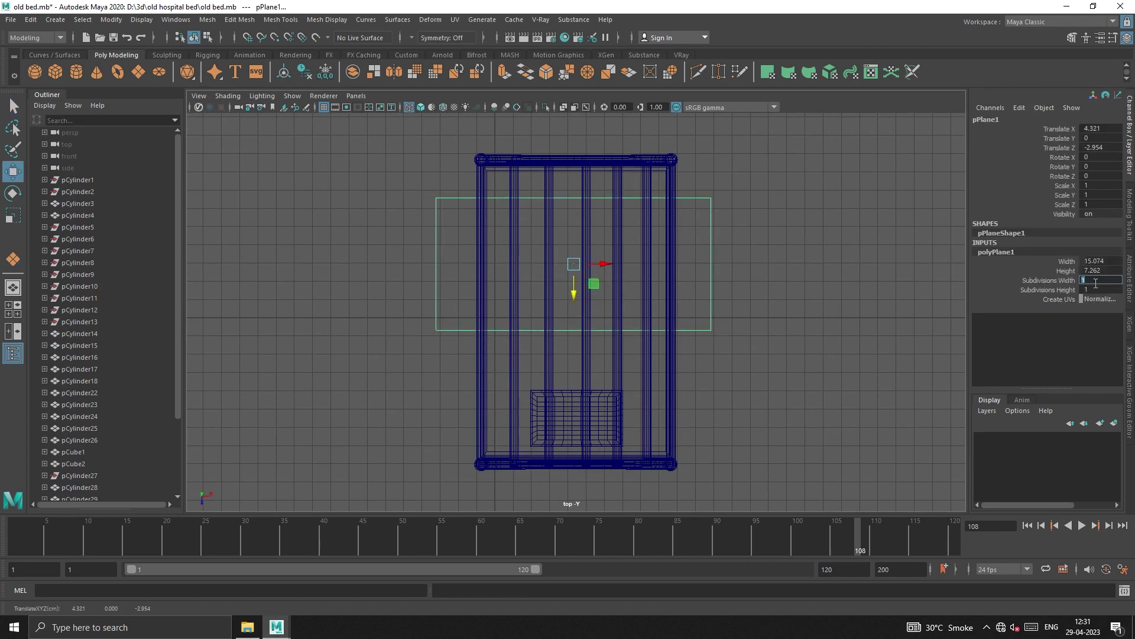
# Give the plane 30 width subdivisions and 20 height subdivisions in the Channel Box.
pyautogui.write('30')
pyautogui.press('Return')
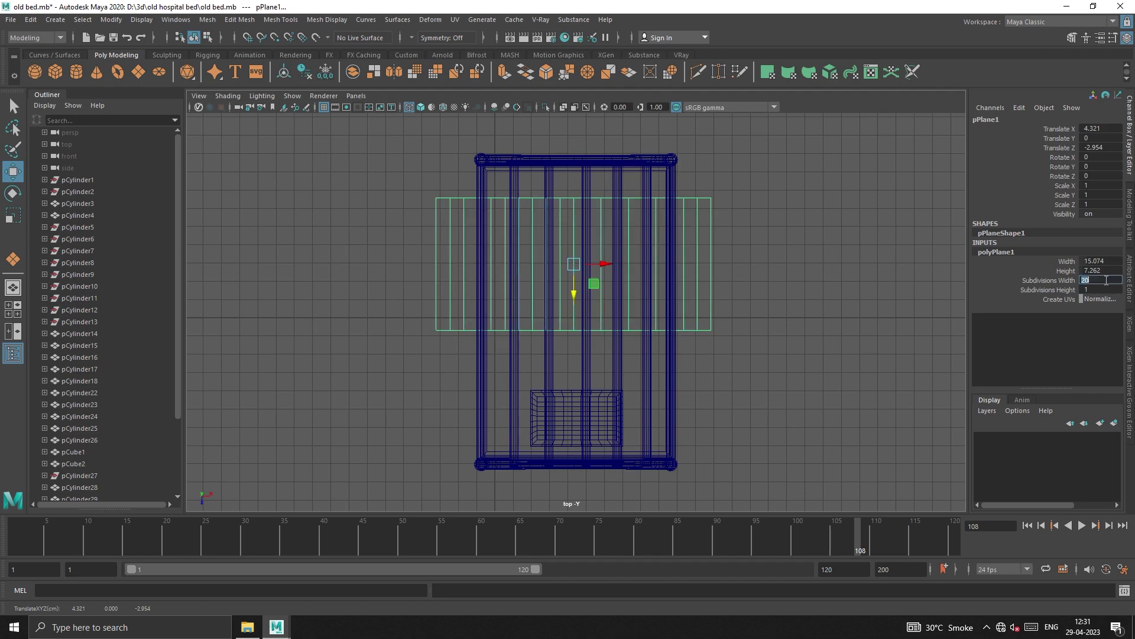
pyautogui.write('30')
pyautogui.press('Return')
pyautogui.write('20')
pyautogui.press('Return')
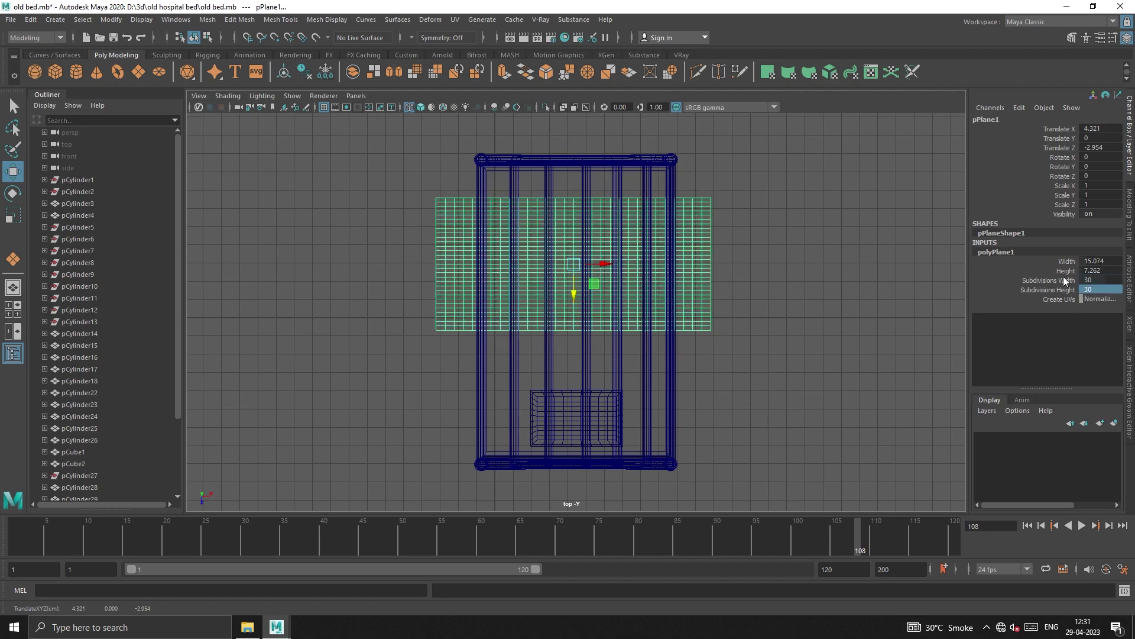
# Rotate the plane slightly about its Y axis, then reselect it.
pyautogui.click(659, 304)
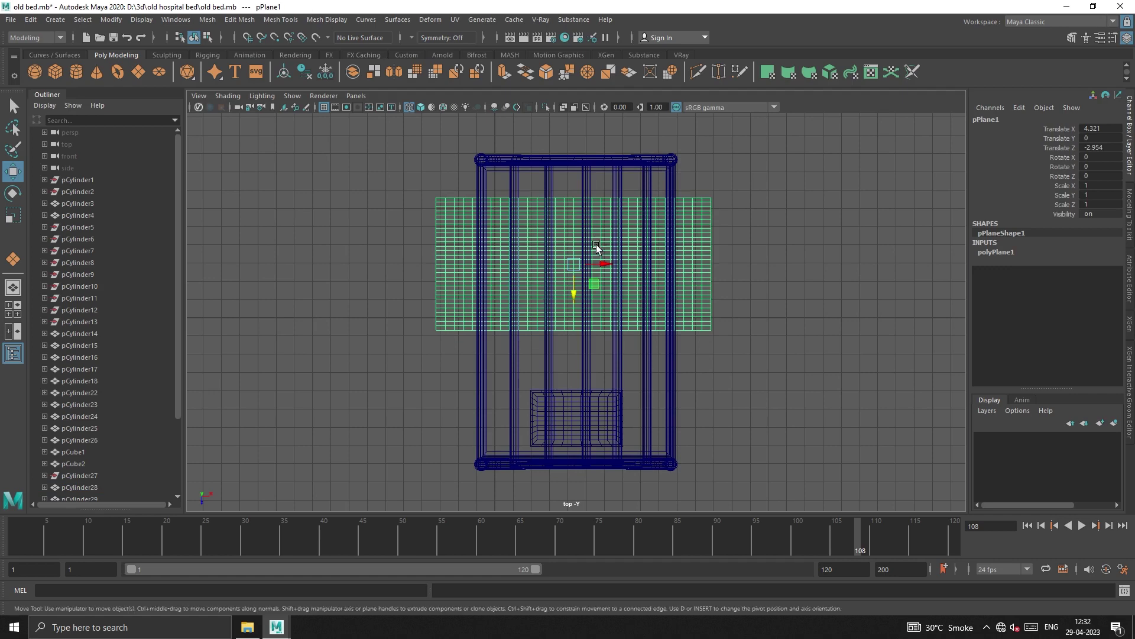
pyautogui.press('e')
pyautogui.moveTo(588, 282); pyautogui.dragTo(584, 285)
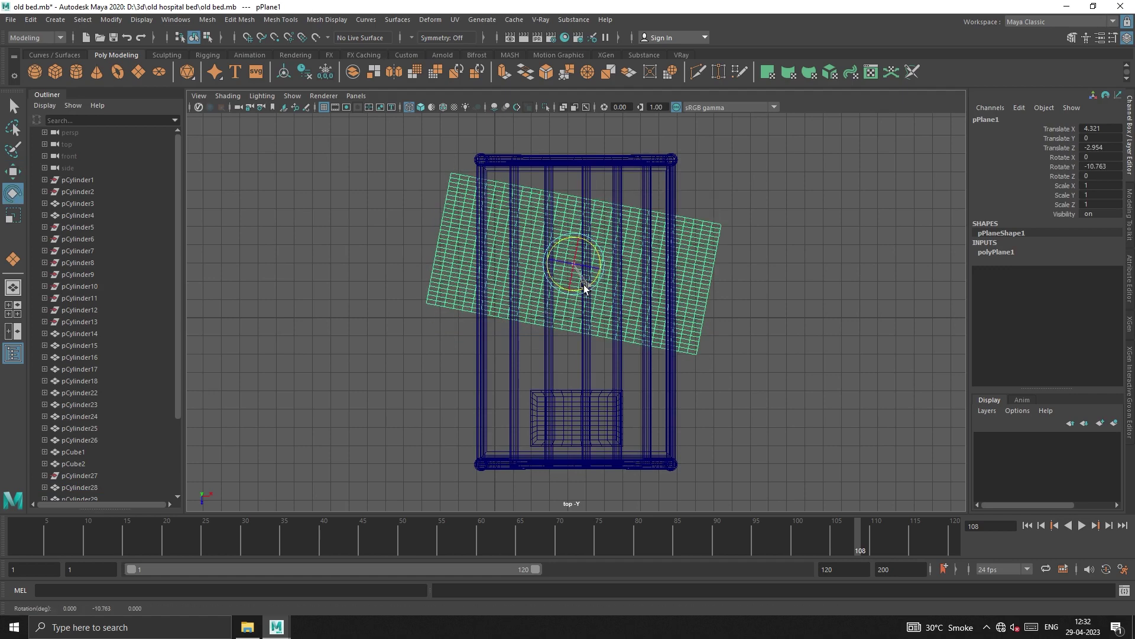
pyautogui.click(757, 283)
pyautogui.click(655, 265)
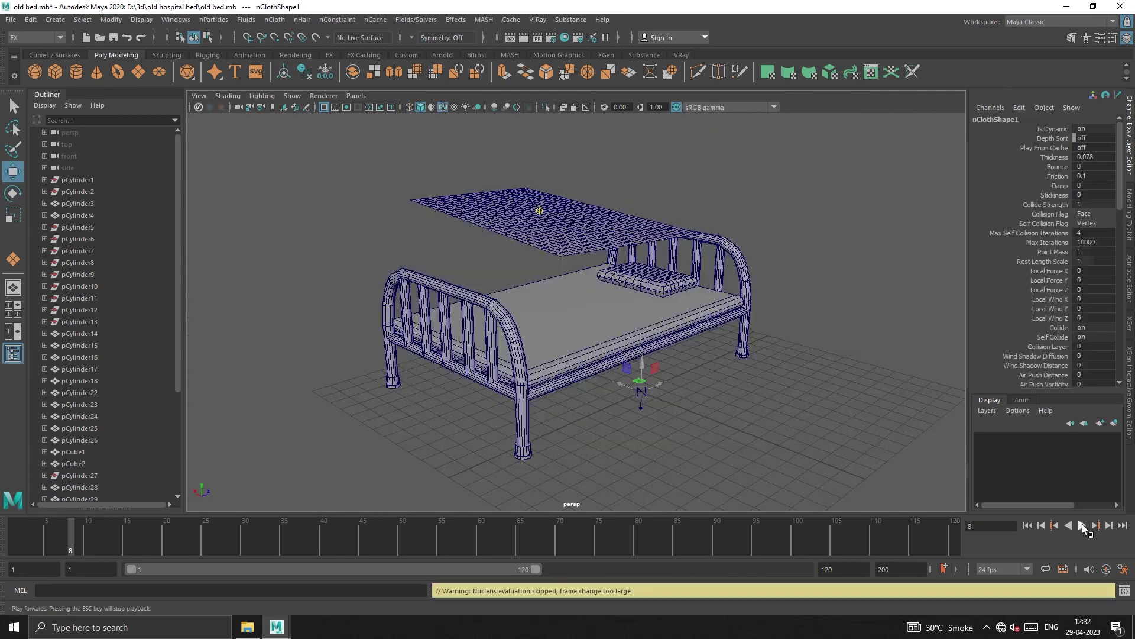
# Play the cloth simulation and stop at frame 108 with the sheet draped over the bed.
pyautogui.click(1082, 525)
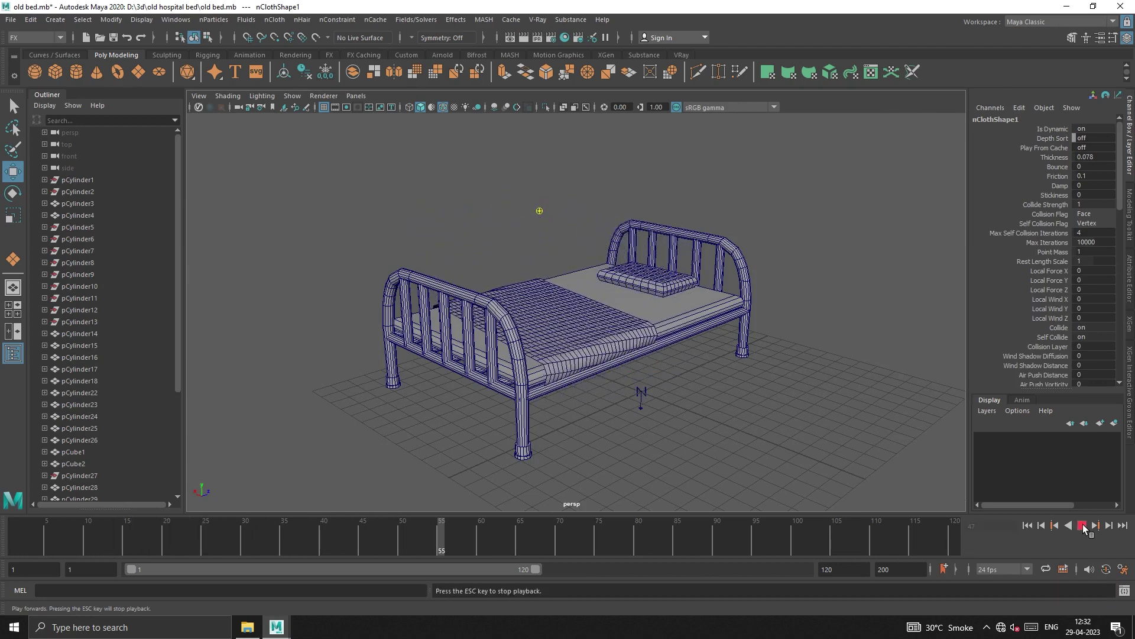
pyautogui.moveTo(624, 536)
pyautogui.mouseDown()
pyautogui.moveTo(912, 538)
pyautogui.moveTo(796, 526)
pyautogui.moveTo(867, 536)
pyautogui.moveTo(816, 535)
pyautogui.moveTo(836, 540)
pyautogui.mouseUp()
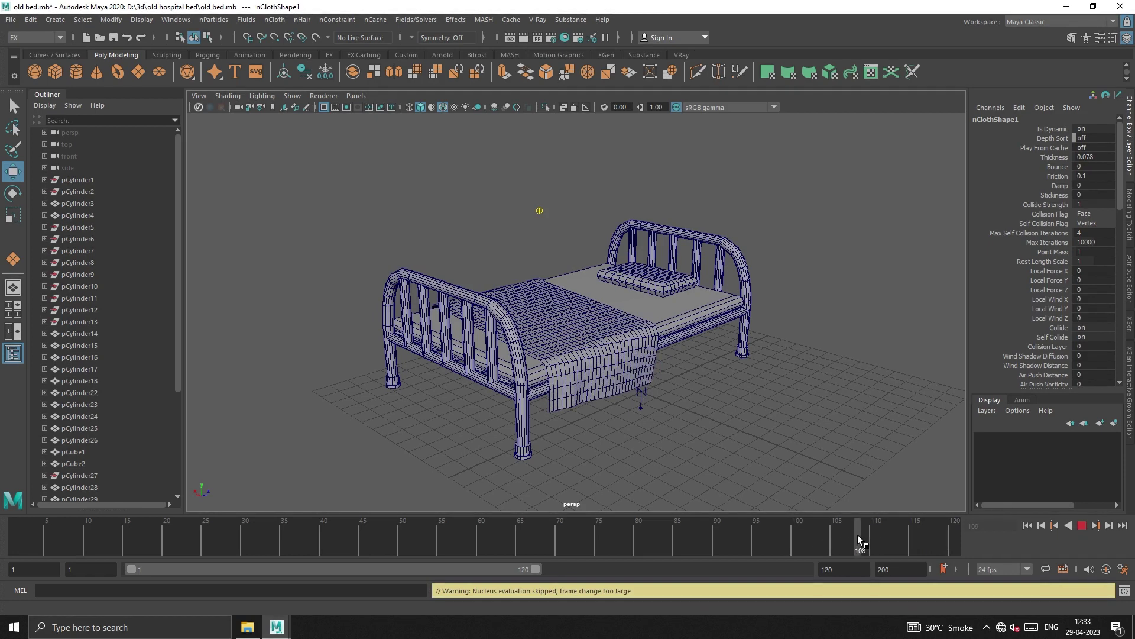
pyautogui.moveTo(603, 432)
pyautogui.keyDown('alt'); pyautogui.mouseDown()
pyautogui.moveTo(502, 455)
pyautogui.moveTo(541, 435)
pyautogui.moveTo(629, 445)
pyautogui.moveTo(597, 441)
pyautogui.mouseUp(); pyautogui.keyUp('alt')
pyautogui.click(629, 446)
pyautogui.scroll(-4, 151, 384)
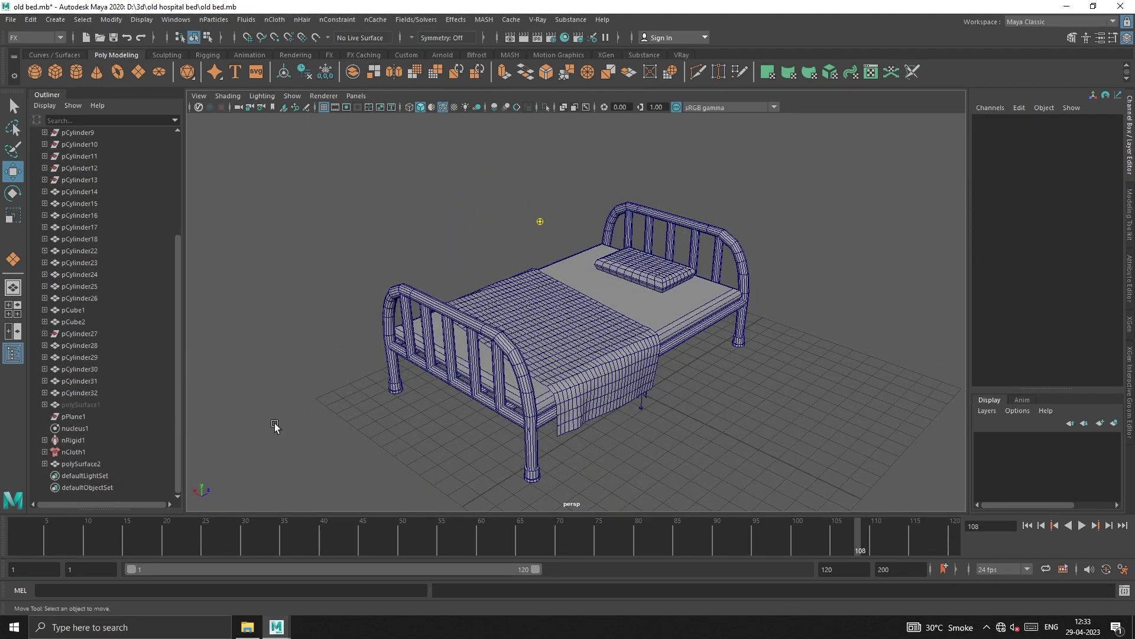
# Delete the construction history of the draped blanket polySurface2.
pyautogui.click(81, 464)
pyautogui.click(31, 20)
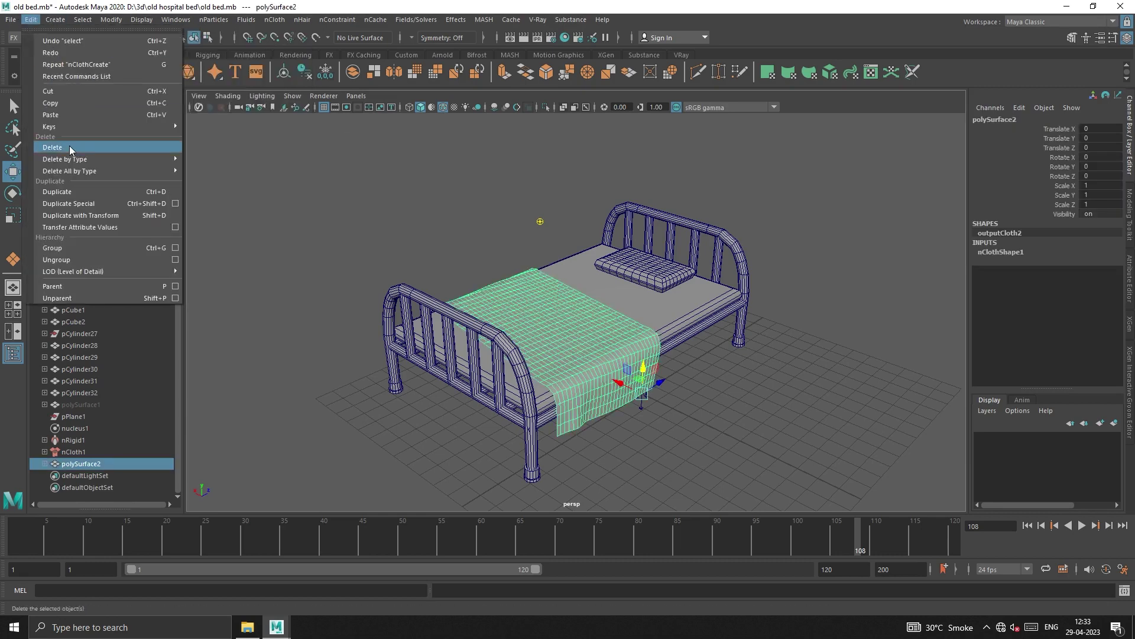
pyautogui.moveTo(65, 158)
pyautogui.click(193, 161)
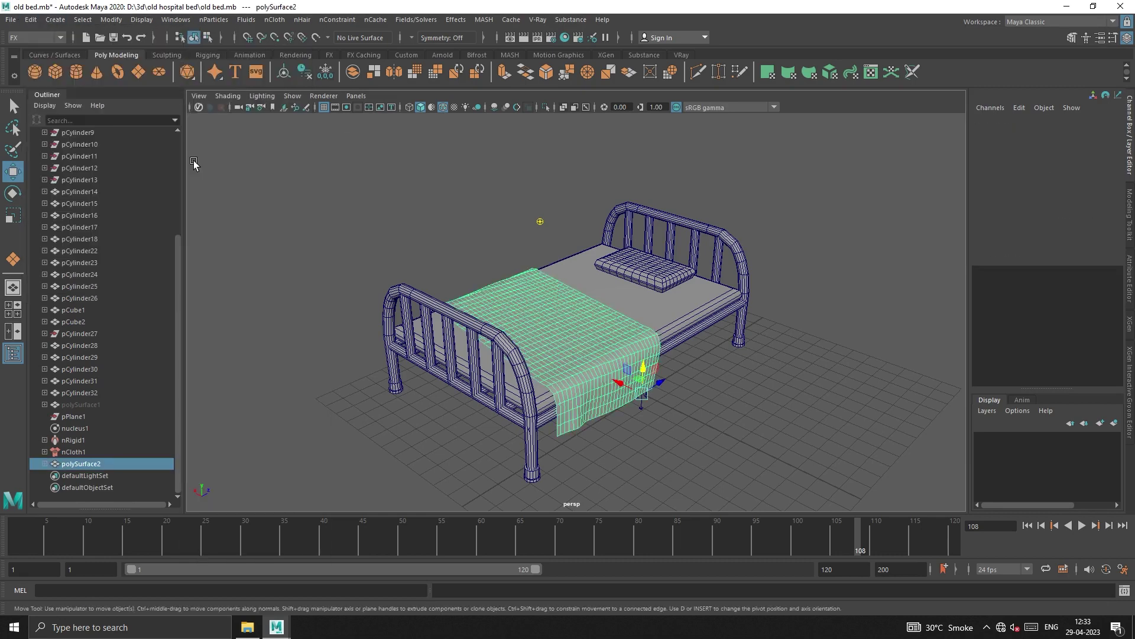
pyautogui.click(111, 19)
# Delete pPlane1, nucleus1, nRigid1, nCloth1 and the leftover flat plane.
pyautogui.keyDown('alt'); pyautogui.moveTo(719, 360); pyautogui.dragTo(736, 364); pyautogui.keyUp('alt')
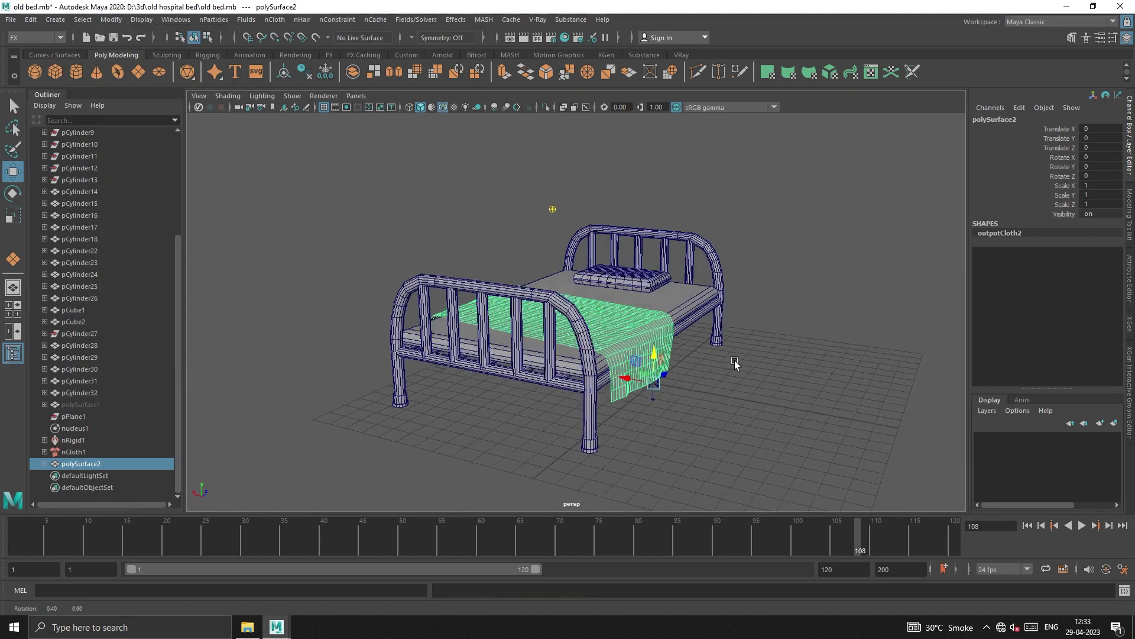
pyautogui.moveTo(77, 441); pyautogui.dragTo(76, 416)
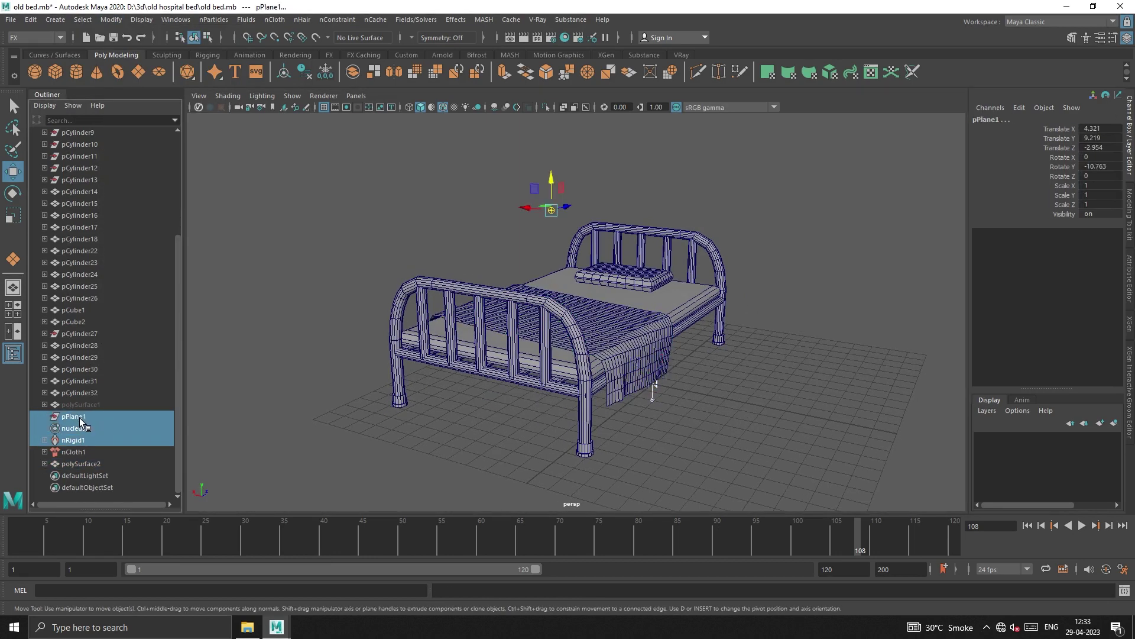
pyautogui.click(74, 451)
pyautogui.keyDown('shift'); pyautogui.click(74, 429); pyautogui.keyUp('shift')
pyautogui.press('Delete')
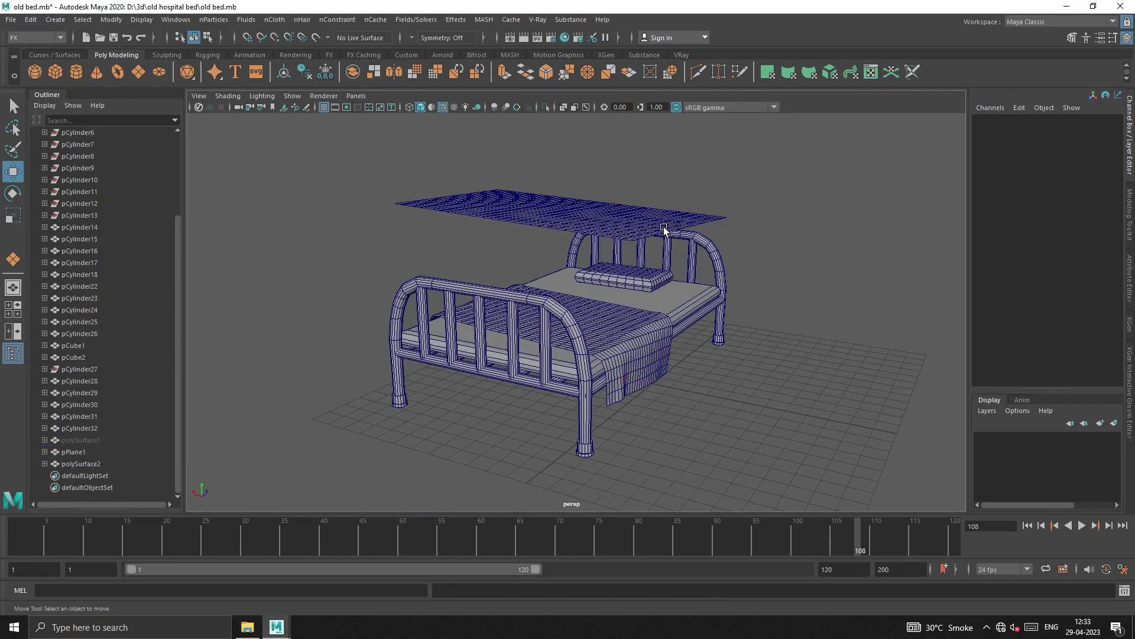
pyautogui.click(665, 230)
pyautogui.press('Delete')
pyautogui.moveTo(664, 229)
pyautogui.keyDown('alt'); pyautogui.mouseDown()
pyautogui.moveTo(506, 390)
pyautogui.moveTo(456, 418)
pyautogui.moveTo(448, 449)
pyautogui.moveTo(679, 390)
pyautogui.mouseUp(); pyautogui.keyUp('alt')
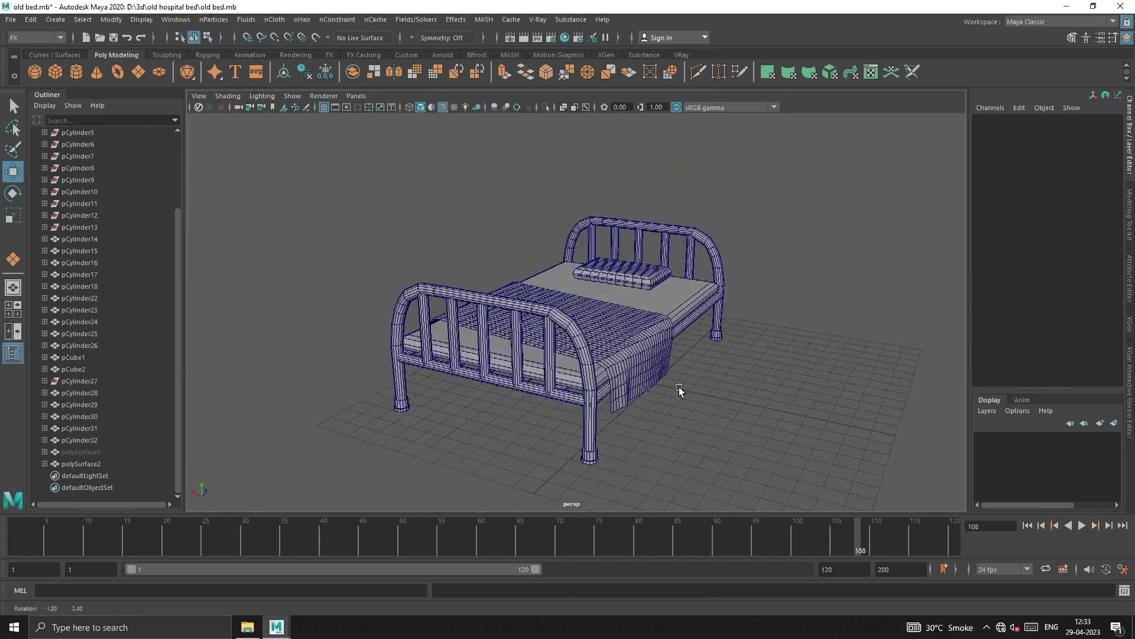